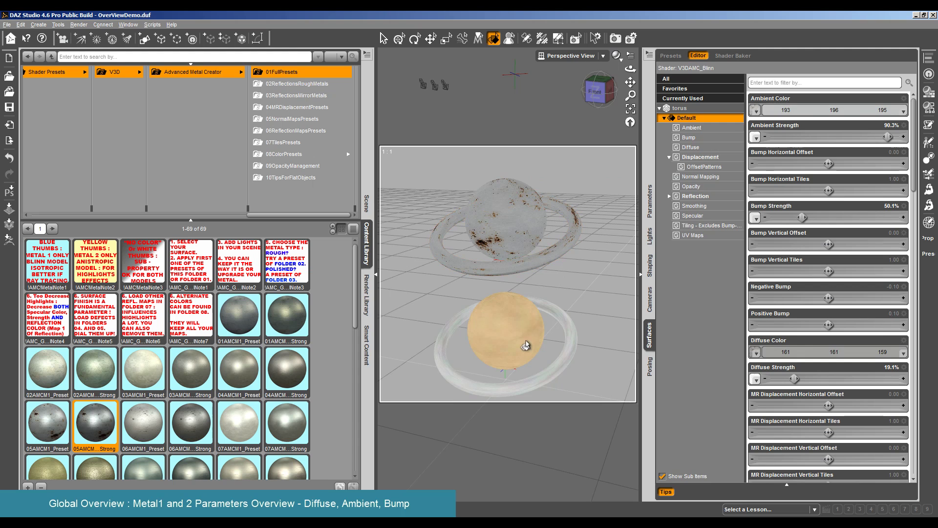
Apply the 06AMCM1_Preset shader to the lower sphere
{"action": "left_click", "coordinate": [524, 346]}
{"action": "double_click", "coordinate": [131, 437]}
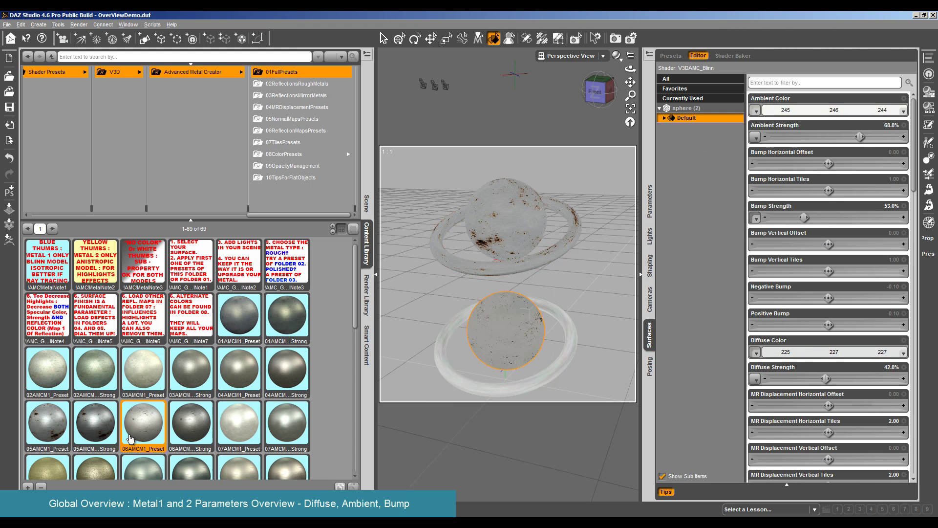
Apply the 05AMCM1_Preset shader to the upper sphere and its ring
{"action": "left_click", "coordinate": [494, 241]}
{"action": "double_click", "coordinate": [46, 425]}
{"action": "left_click", "coordinate": [491, 274]}
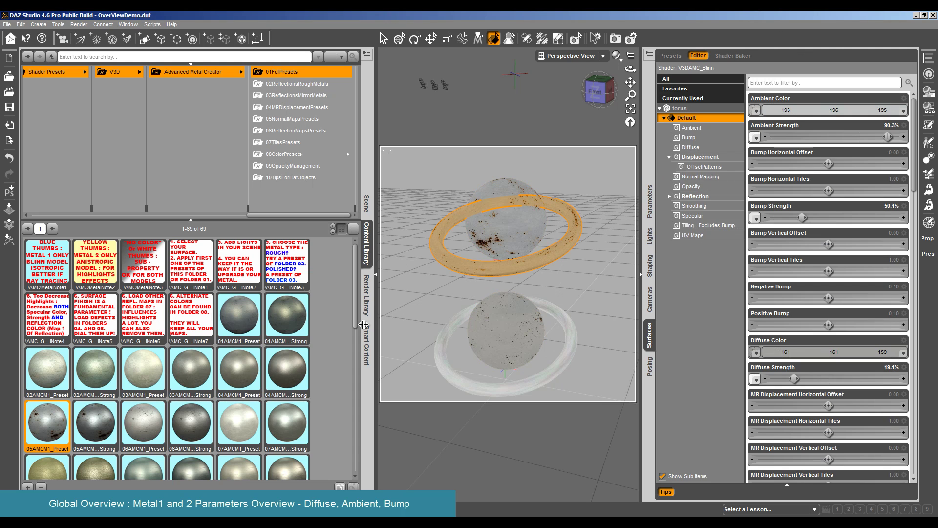
{"action": "double_click", "coordinate": [57, 424]}
Apply the 05AMCM Strong shader preset to the lower sphere and its ring
{"action": "left_click", "coordinate": [502, 343]}
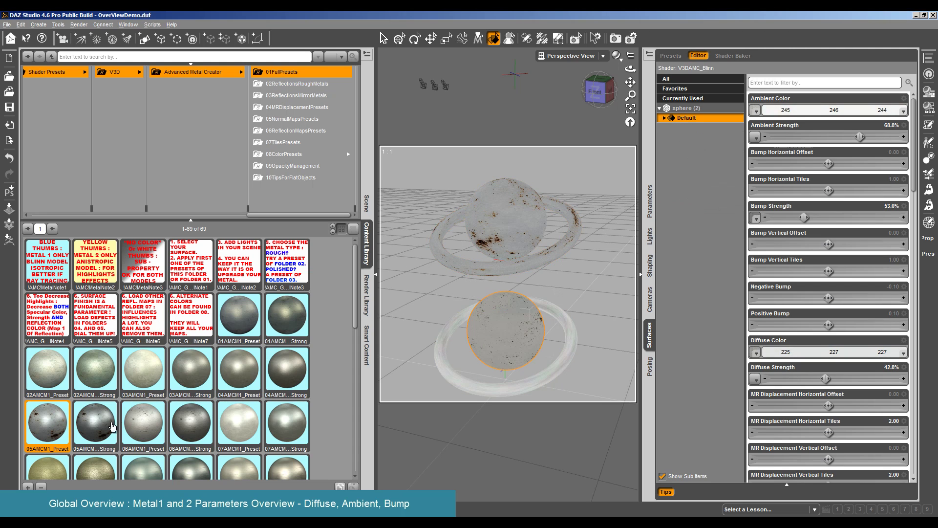
{"action": "double_click", "coordinate": [95, 424]}
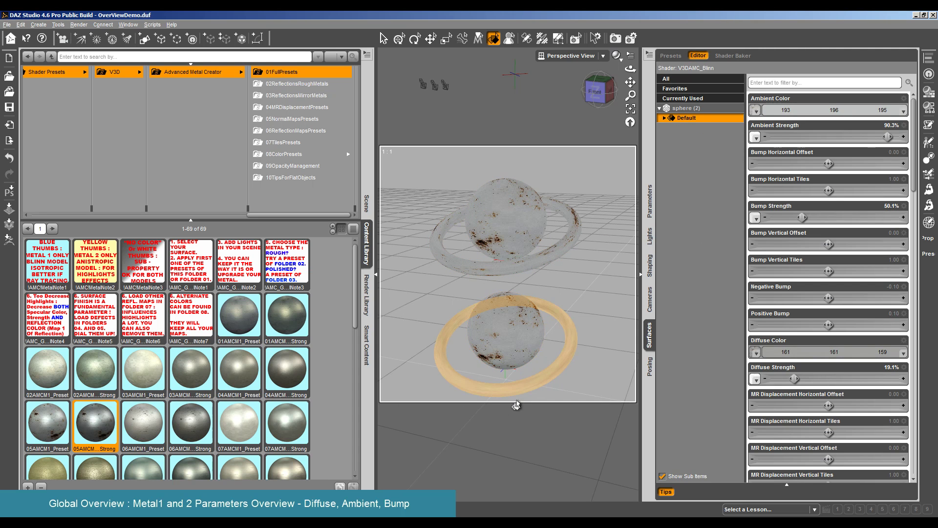
{"action": "left_click", "coordinate": [490, 374]}
{"action": "double_click", "coordinate": [98, 423]}
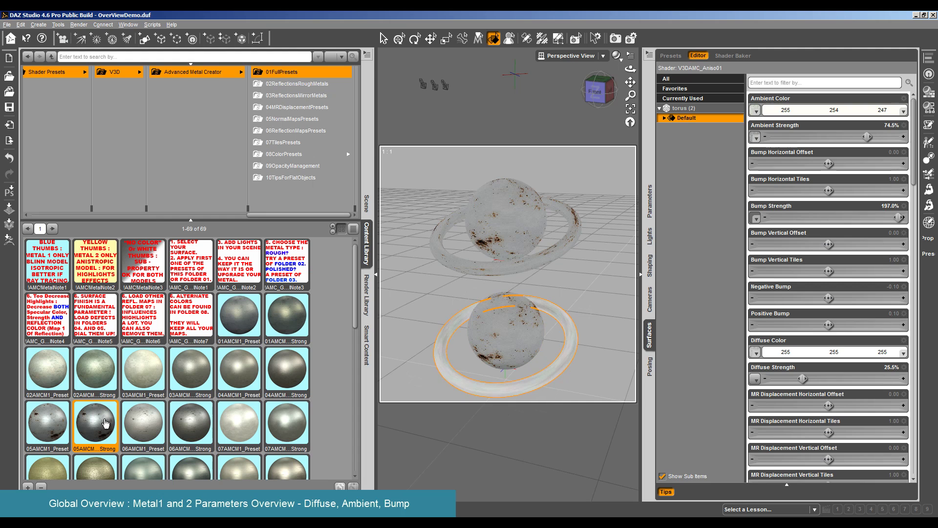
Compare the Ambient and Diffuse surface settings of the lower and upper rings
{"action": "left_click", "coordinate": [664, 118]}
{"action": "left_click", "coordinate": [691, 128]}
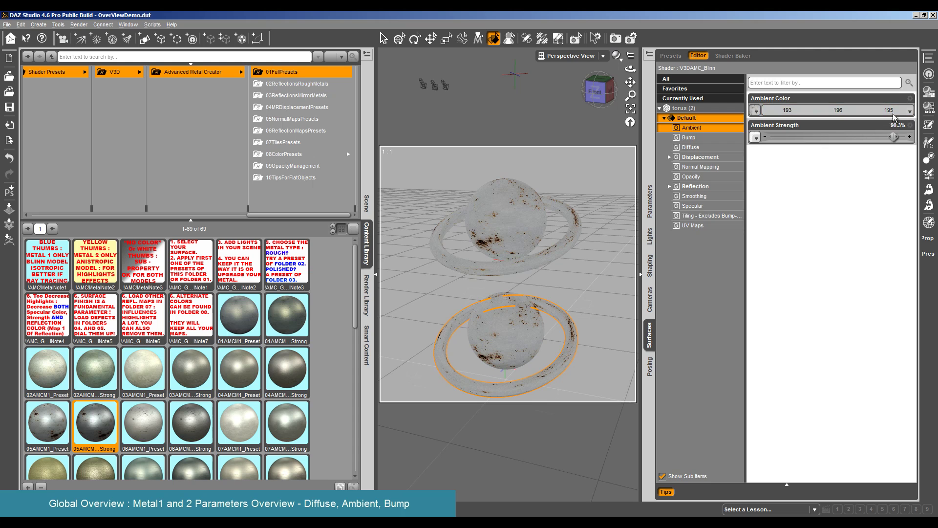
{"action": "left_click", "coordinate": [531, 259]}
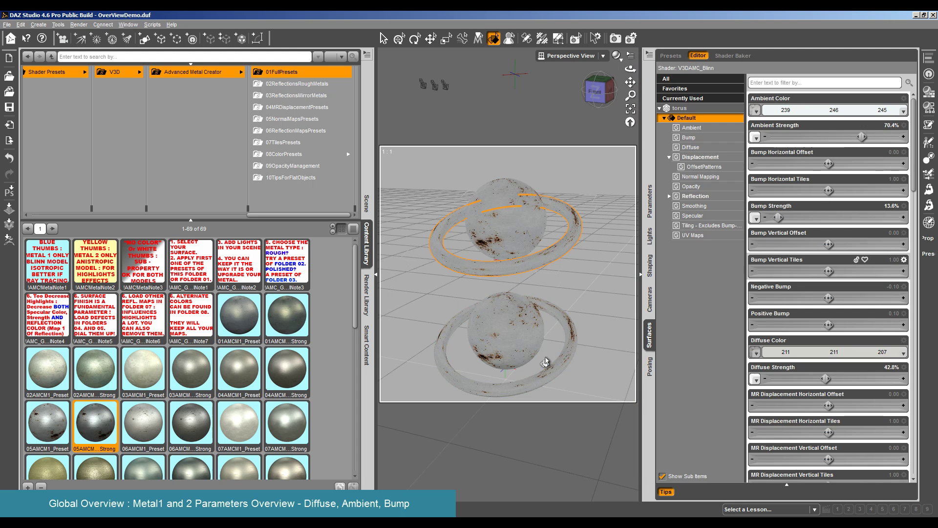
{"action": "left_click", "coordinate": [707, 148]}
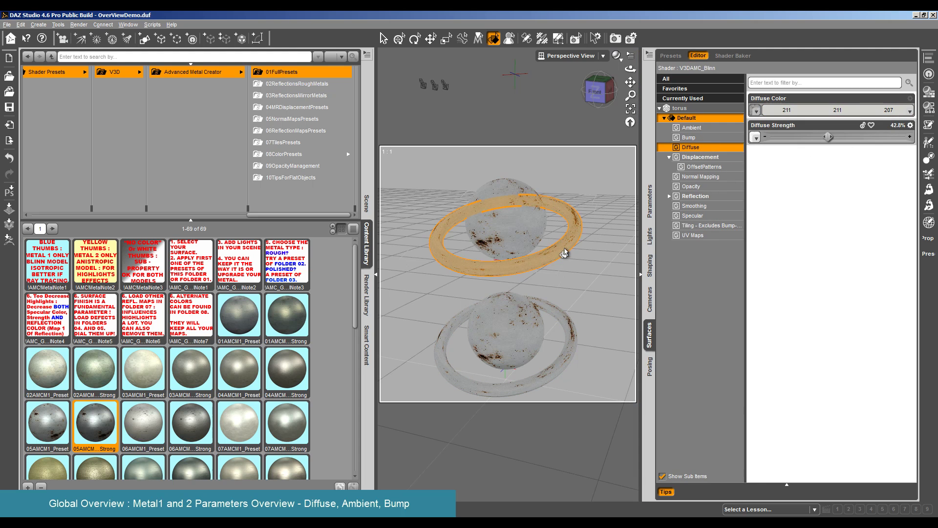
{"action": "left_click", "coordinate": [556, 373]}
{"action": "left_click", "coordinate": [704, 147]}
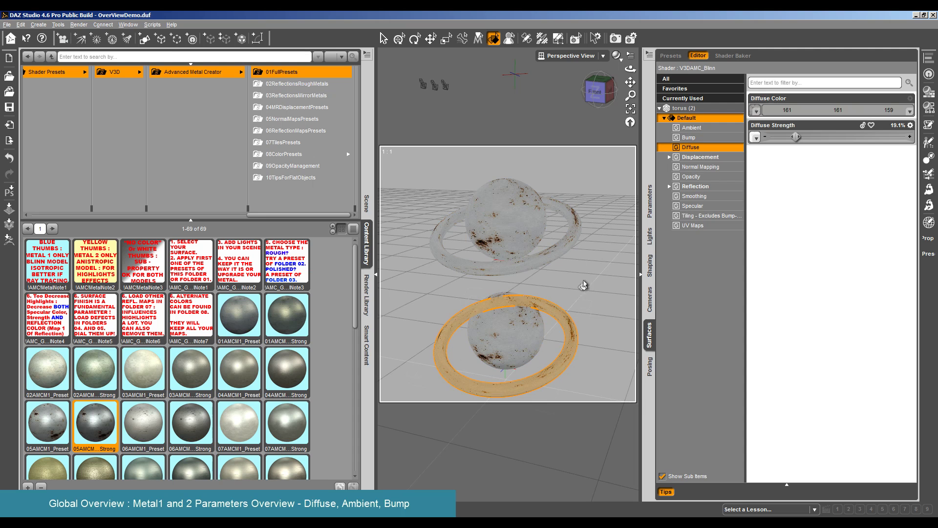
Render the scene to compare the two metal presets, and close the render without saving it
{"action": "left_click", "coordinate": [78, 24]}
{"action": "left_click", "coordinate": [91, 39]}
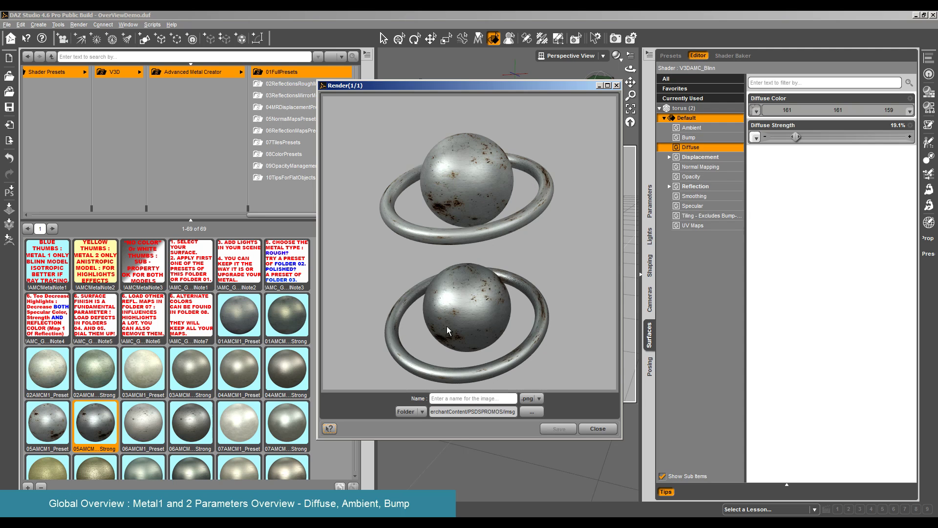
{"action": "left_click", "coordinate": [598, 429]}
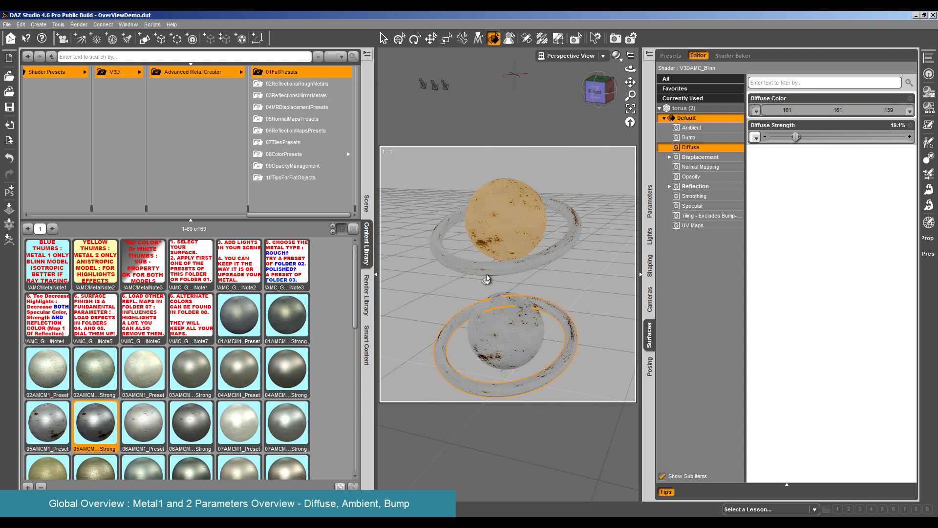
Examine the lower ring's Ambient colour map and its Bump parameters
{"action": "left_click", "coordinate": [689, 158]}
{"action": "left_click", "coordinate": [692, 128]}
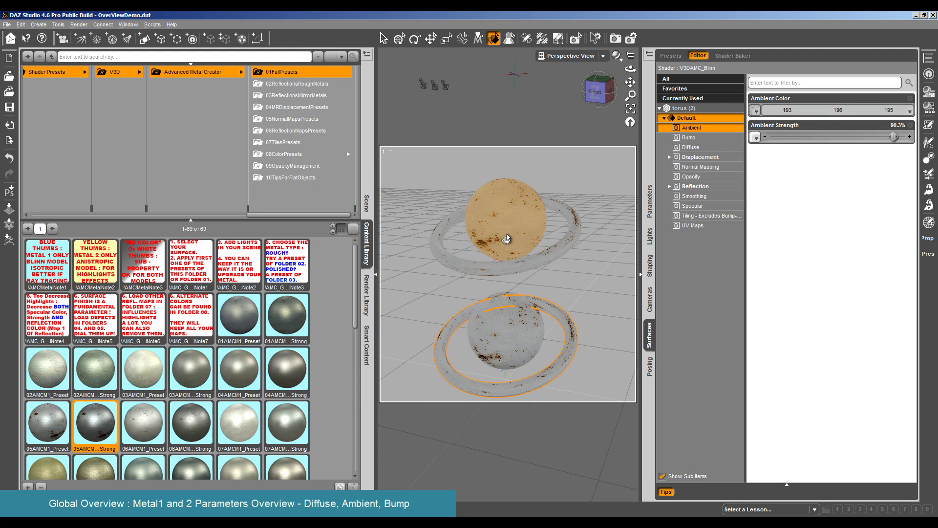
{"action": "left_click", "coordinate": [734, 131]}
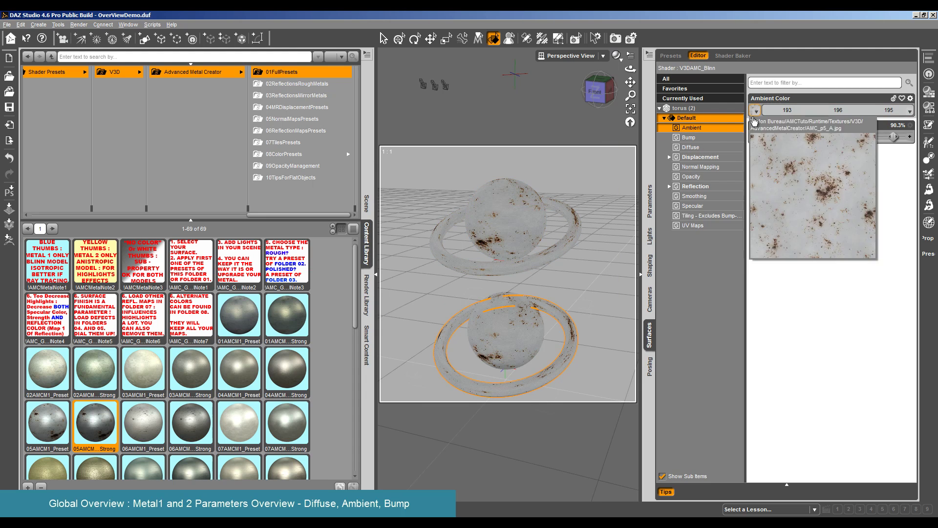
{"action": "left_click", "coordinate": [722, 138]}
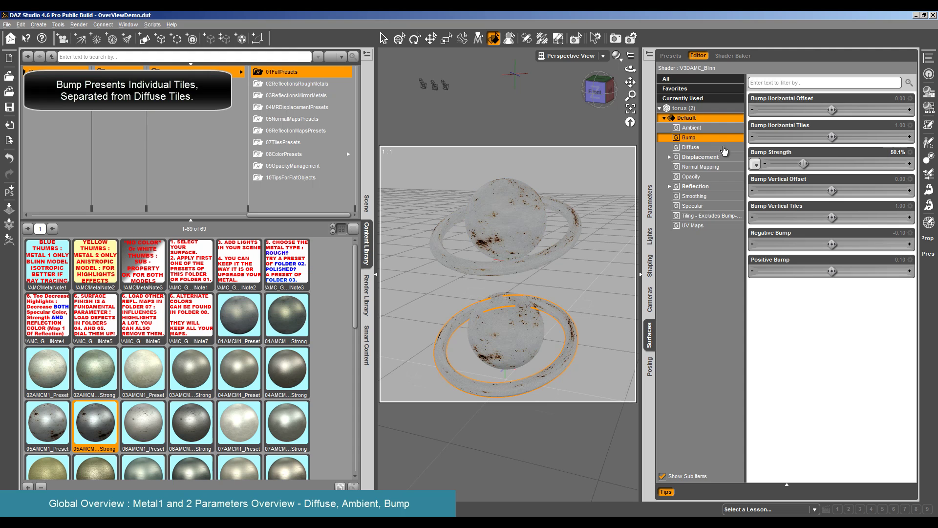
Examine the lower ring's Displacement parameters, from material and texture related strength to offset patterns, widening the surface settings for full labels
{"action": "left_click", "coordinate": [706, 158]}
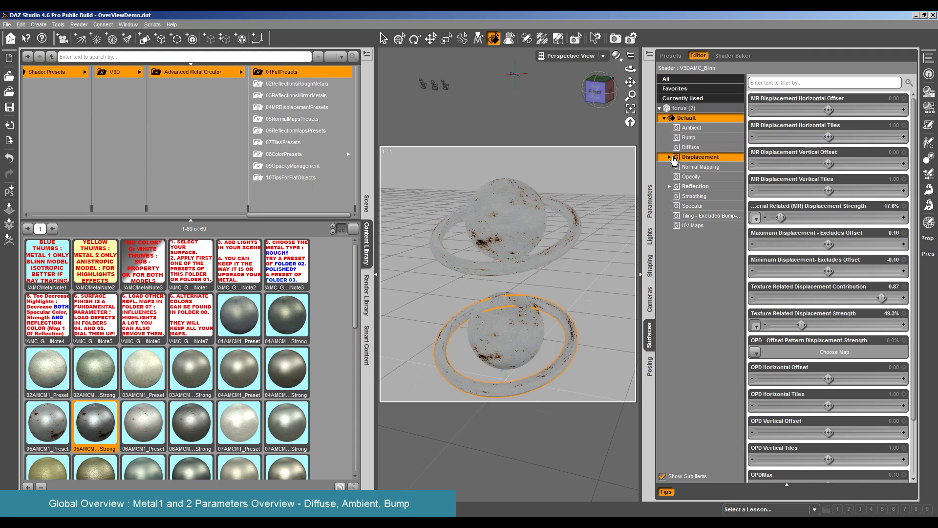
{"action": "left_click", "coordinate": [670, 157]}
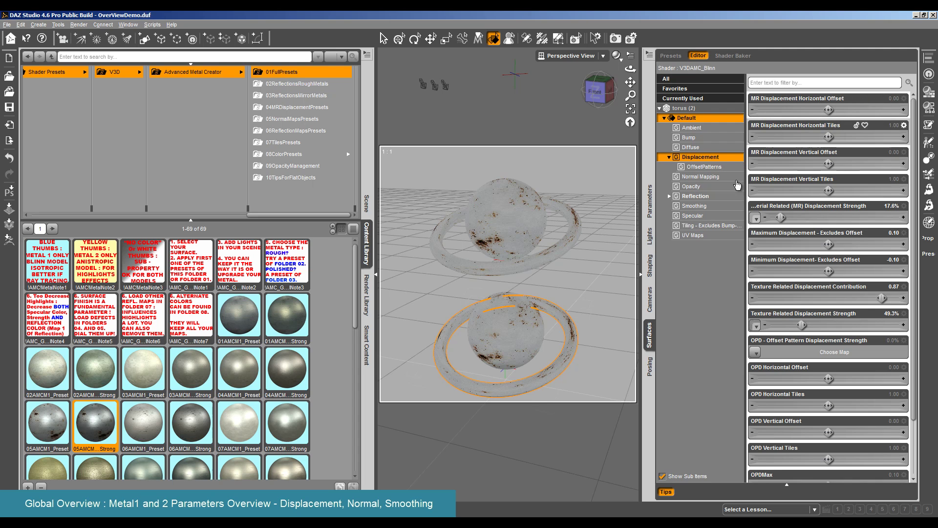
{"action": "left_click_drag", "start_coordinate": [640, 120], "coordinate": [615, 123]}
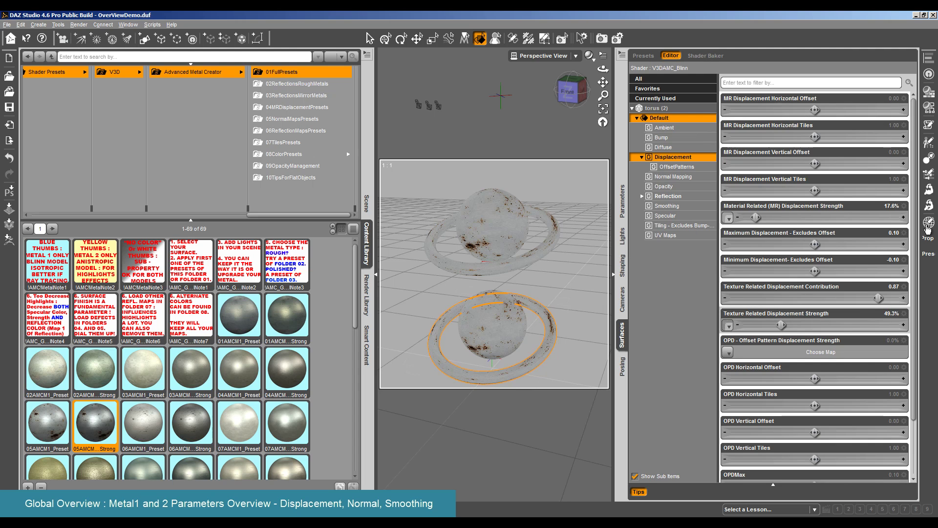
{"action": "mouse_move", "coordinate": [731, 219]}
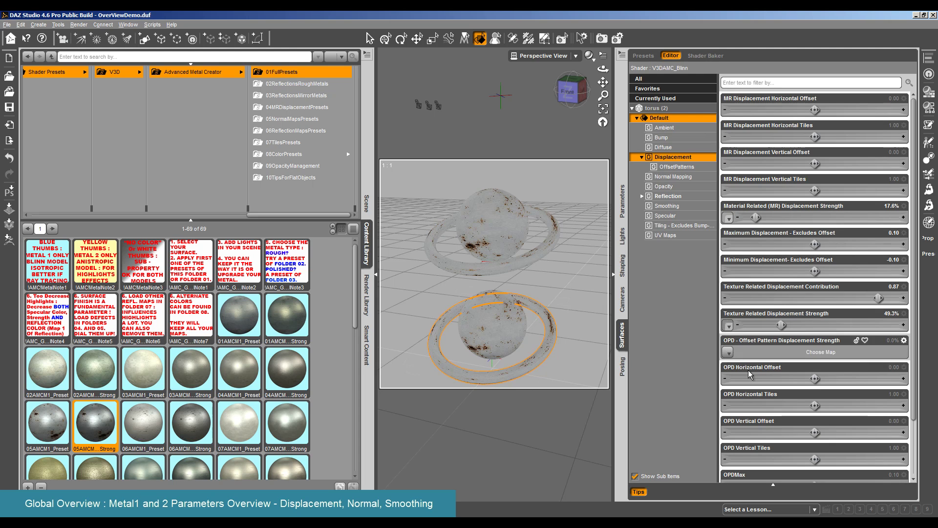
{"action": "mouse_move", "coordinate": [729, 326]}
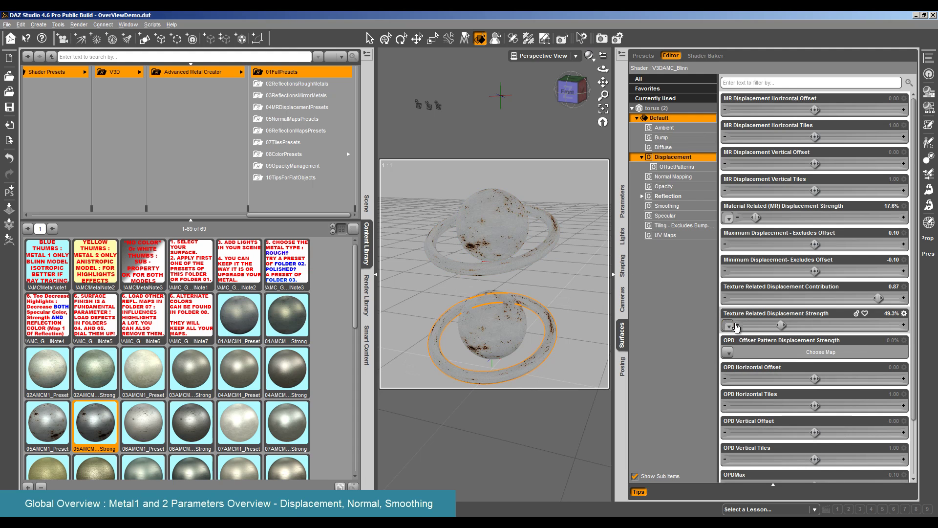
{"action": "scroll", "coordinate": [728, 328], "scroll_direction": "down", "scroll_amount": 3}
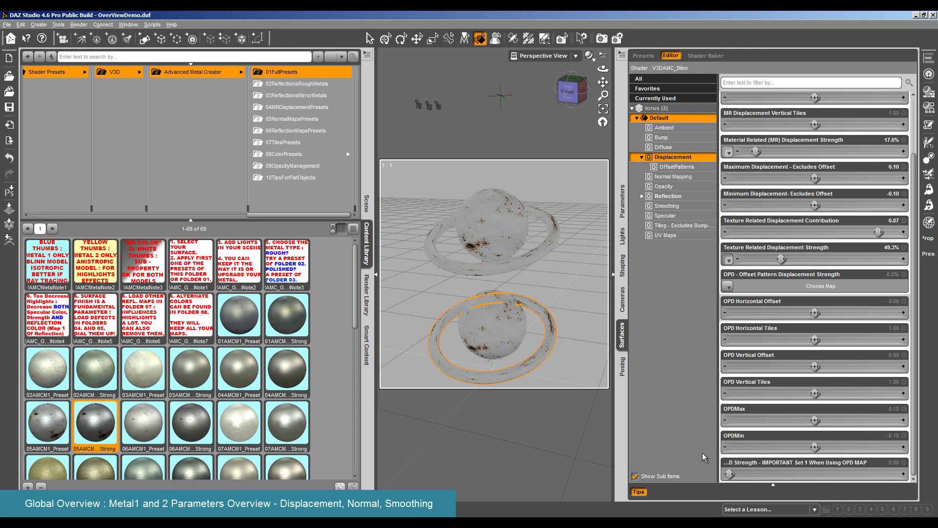
{"action": "left_click_drag", "start_coordinate": [606, 263], "coordinate": [564, 264]}
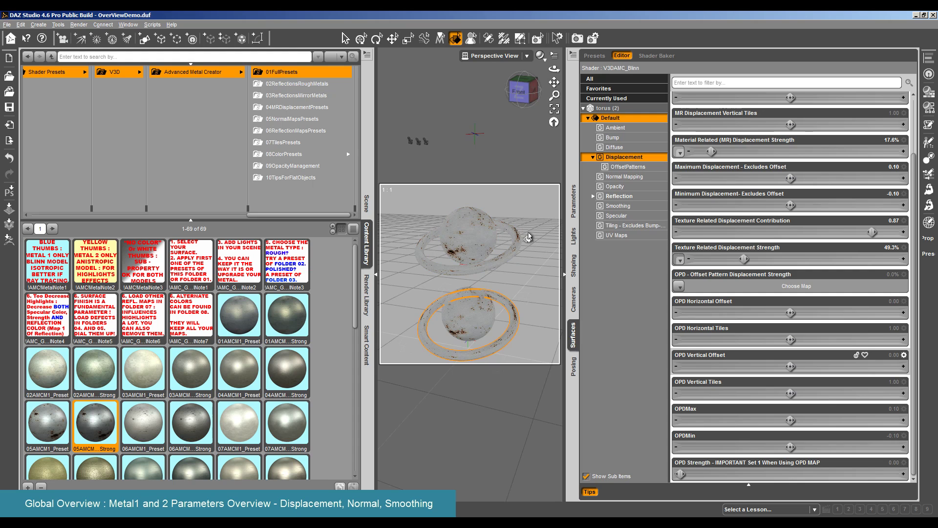
{"action": "scroll", "coordinate": [778, 277], "scroll_direction": "up", "scroll_amount": 3}
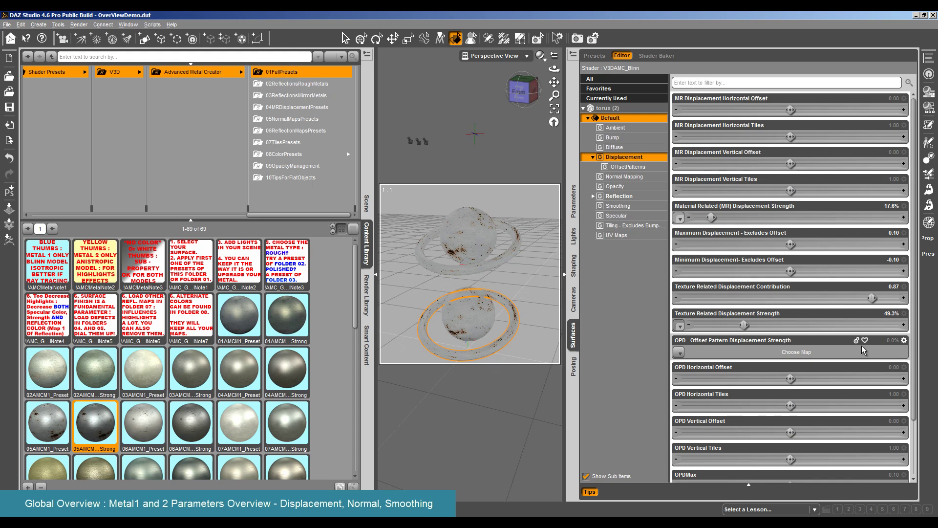
{"action": "scroll", "coordinate": [861, 345], "scroll_direction": "down", "scroll_amount": 3}
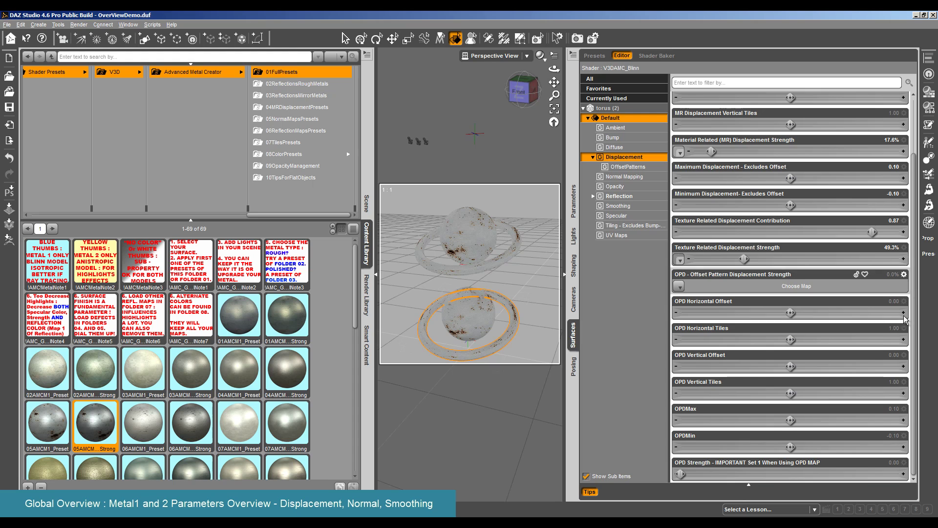
Set the lower ring's Normal Map Strength to 124.1%
{"action": "left_click", "coordinate": [639, 177]}
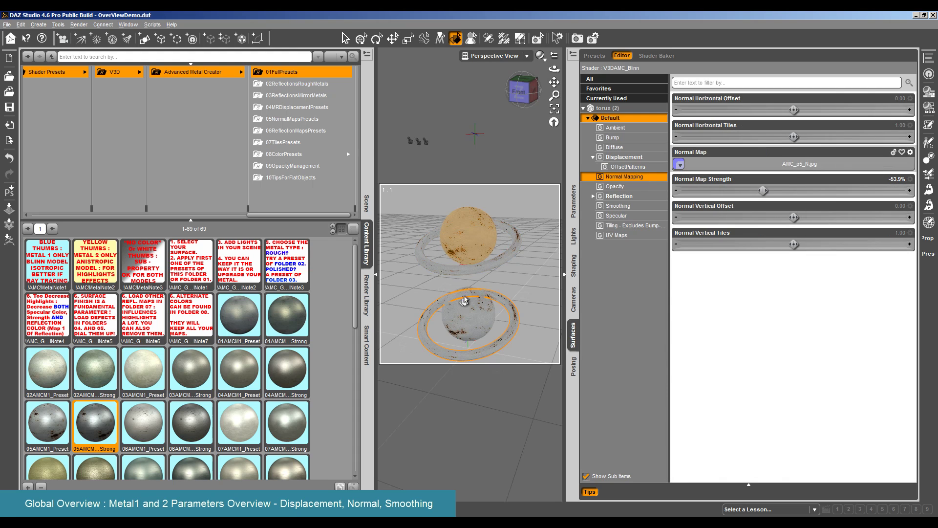
{"action": "left_click_drag", "start_coordinate": [750, 197], "coordinate": [866, 190]}
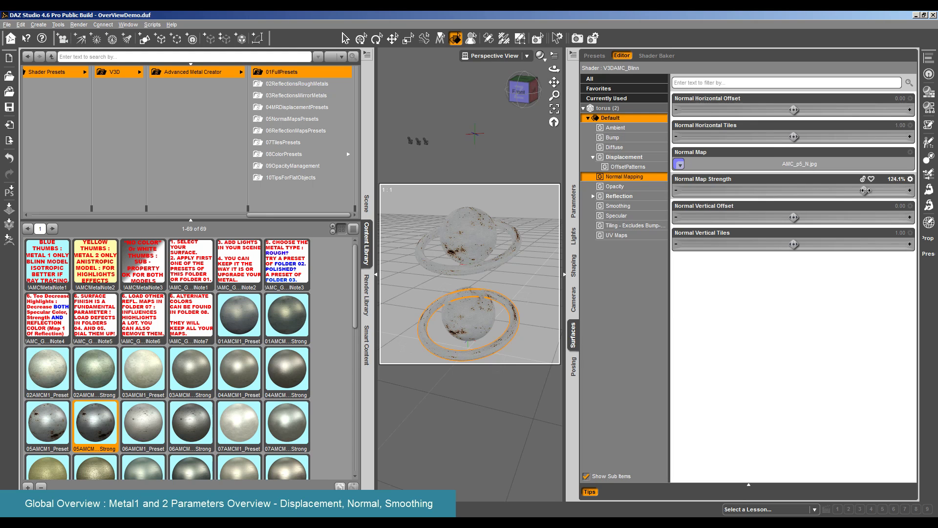
Examine the lower ring's Opacity, Reflection and Smoothing parameters
{"action": "left_click", "coordinate": [640, 188]}
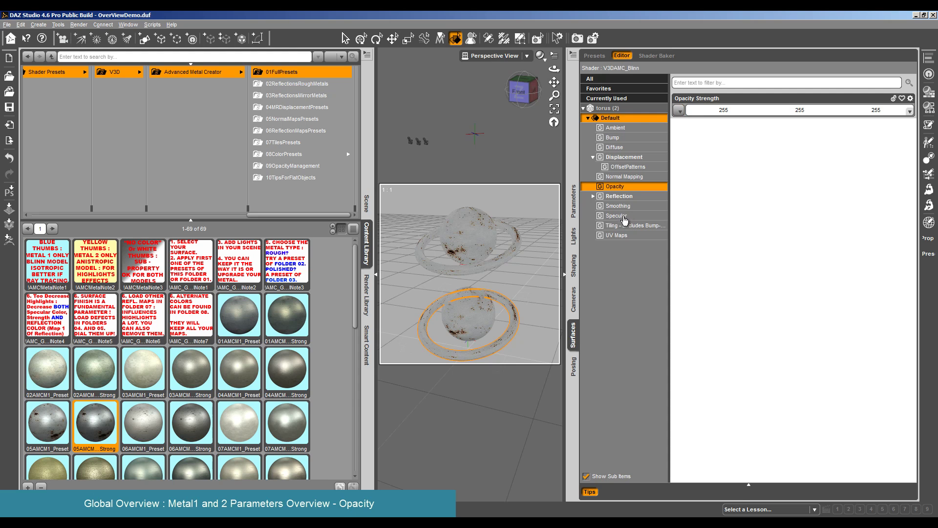
{"action": "left_click", "coordinate": [630, 196]}
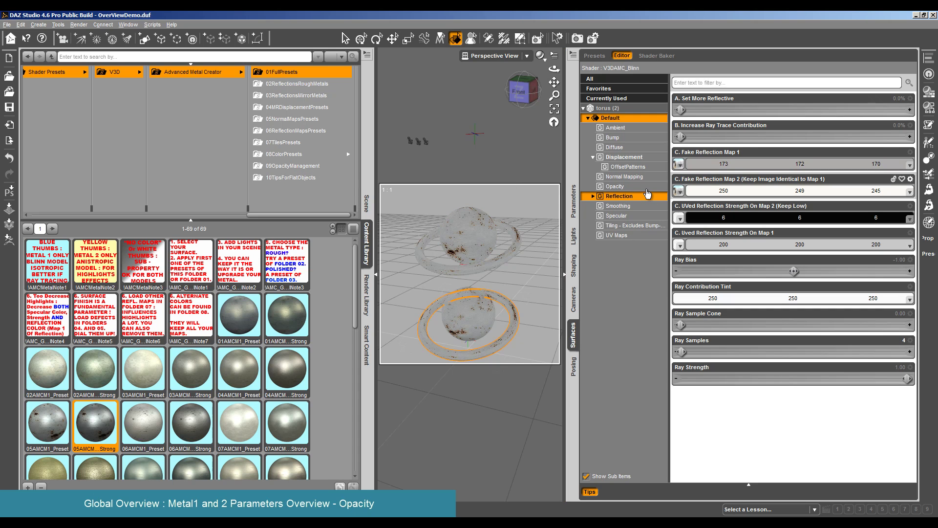
{"action": "left_click", "coordinate": [645, 215]}
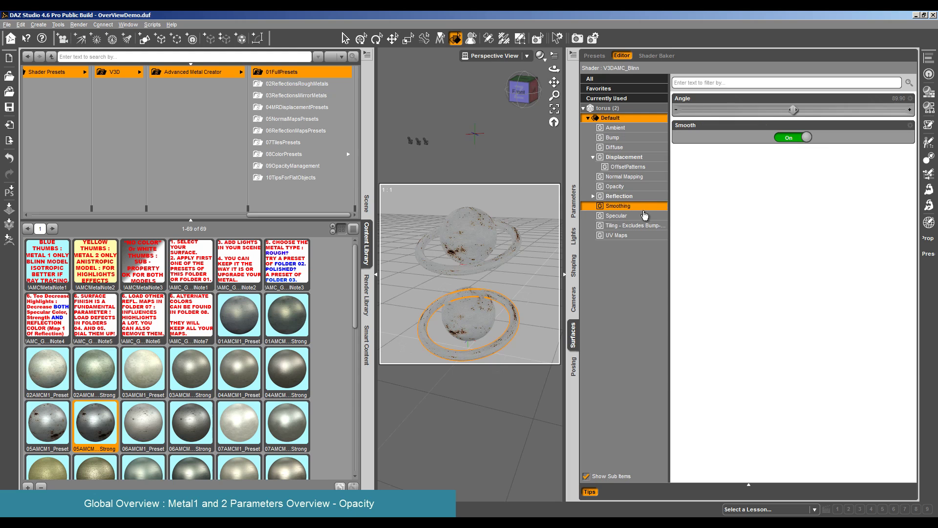
Set the lower ring's specular Isotropic Spread to 0.12 and raise its Glossiness to slightly below 83.9%
{"action": "left_click", "coordinate": [615, 216]}
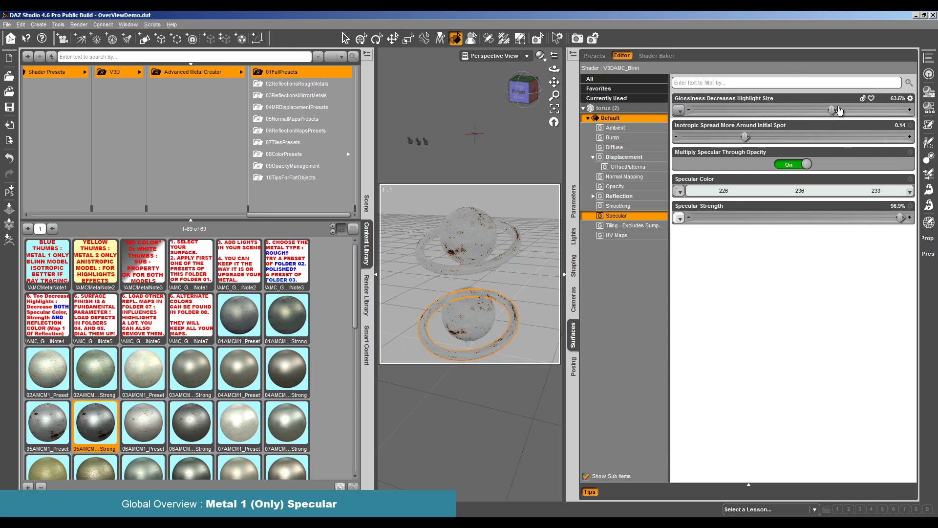
{"action": "left_click_drag", "start_coordinate": [832, 110], "coordinate": [882, 111]}
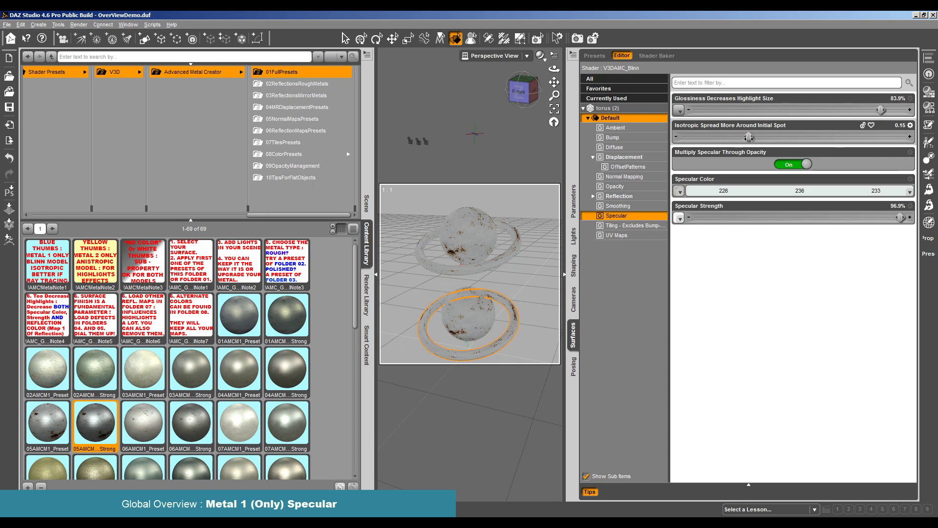
{"action": "left_click_drag", "start_coordinate": [749, 138], "coordinate": [729, 135]}
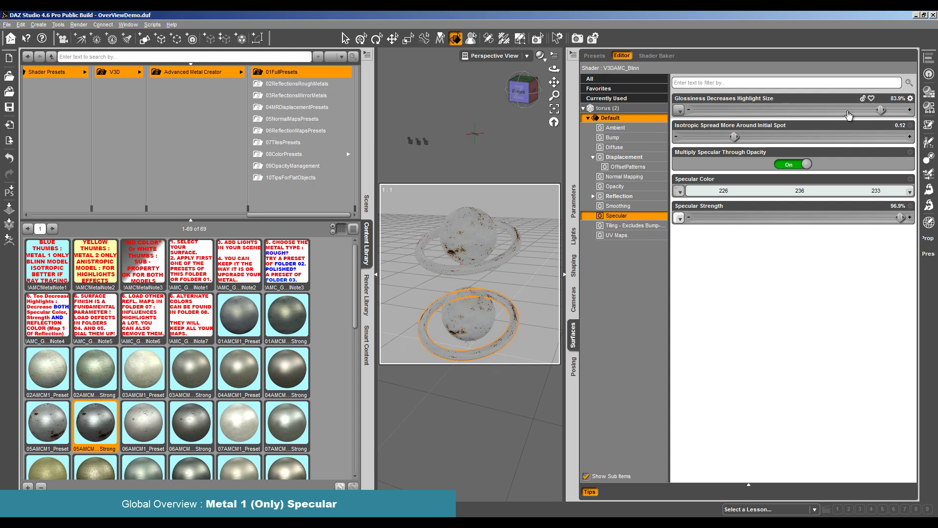
{"action": "left_click_drag", "start_coordinate": [880, 110], "coordinate": [868, 110]}
Open the upper sphere's Specular settings and collapse the content library to enlarge the viewport around the sphere
{"action": "left_click", "coordinate": [462, 334]}
{"action": "left_click", "coordinate": [486, 250]}
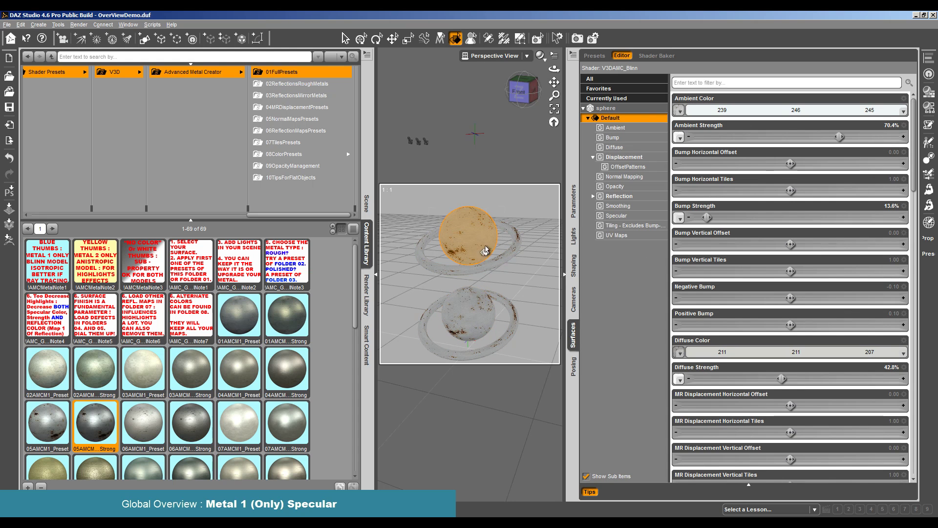
{"action": "left_click", "coordinate": [640, 215]}
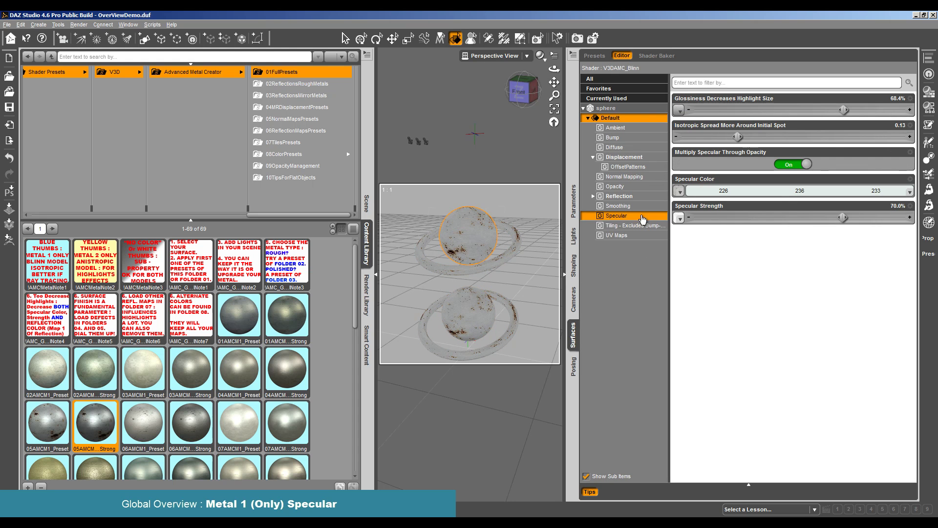
{"action": "left_click", "coordinate": [377, 278]}
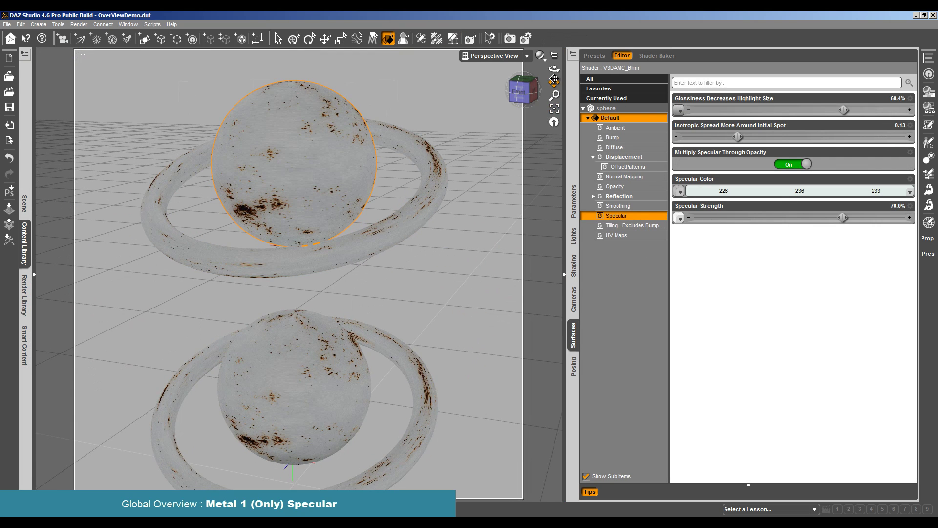
{"action": "scroll", "coordinate": [339, 179], "scroll_direction": "down", "scroll_amount": 2}
{"action": "scroll", "coordinate": [338, 178], "scroll_direction": "up", "scroll_amount": 1}
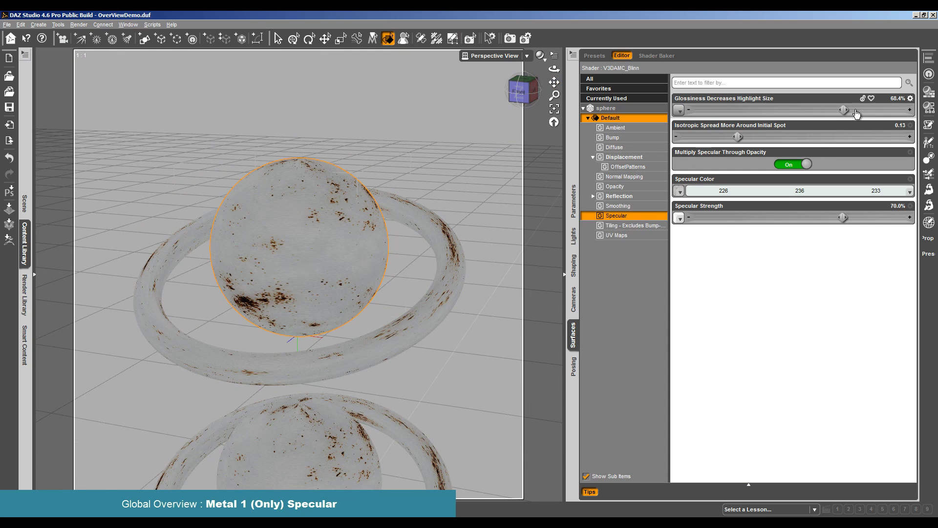
Set the upper sphere's specular Isotropic Spread to 0.0094 and its Glossiness to 70.1%
{"action": "left_click_drag", "start_coordinate": [738, 137], "coordinate": [681, 135]}
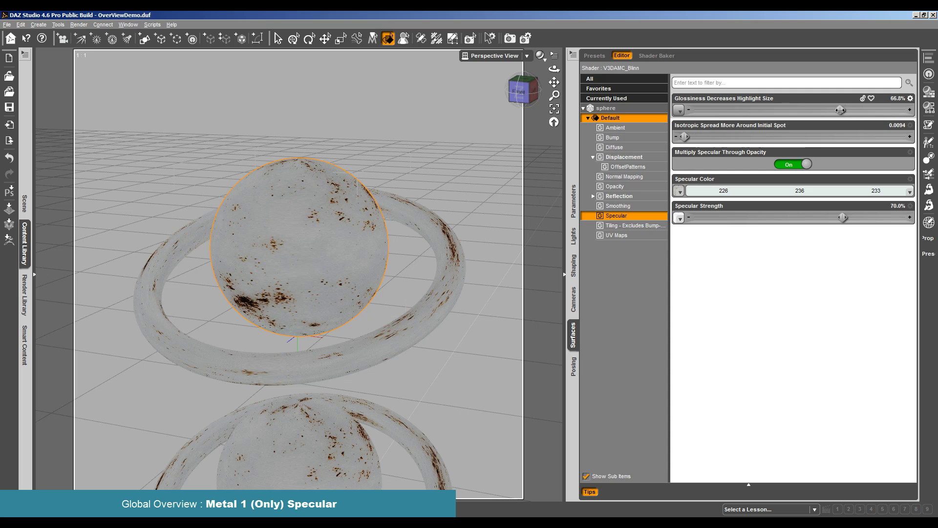
{"action": "left_click_drag", "start_coordinate": [840, 110], "coordinate": [846, 111]}
{"action": "scroll", "coordinate": [281, 100], "scroll_direction": "up", "scroll_amount": 2}
{"action": "left_click_drag", "start_coordinate": [554, 81], "coordinate": [554, 84]}
Render the scene with the low-spread highlights, let the render finish, and close the render window
{"action": "left_click", "coordinate": [78, 25]}
{"action": "left_click", "coordinate": [93, 33]}
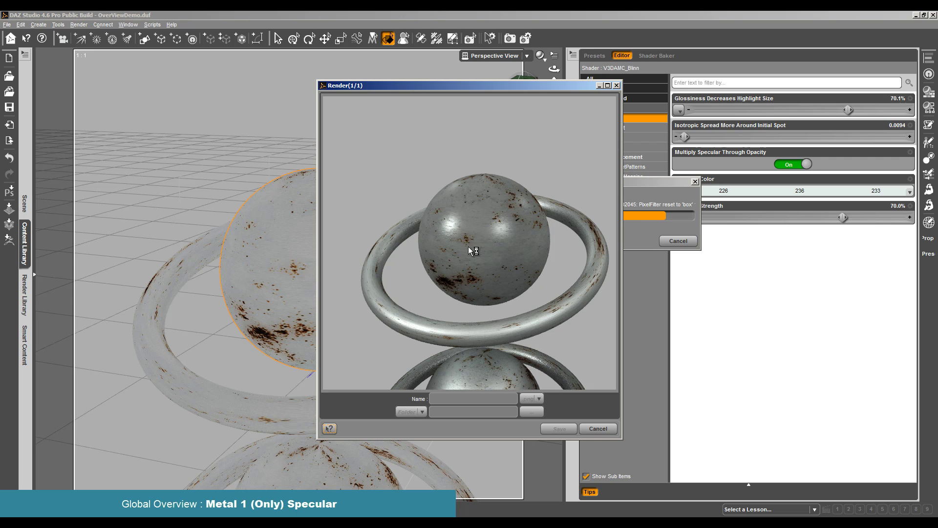
{"action": "left_click", "coordinate": [598, 429]}
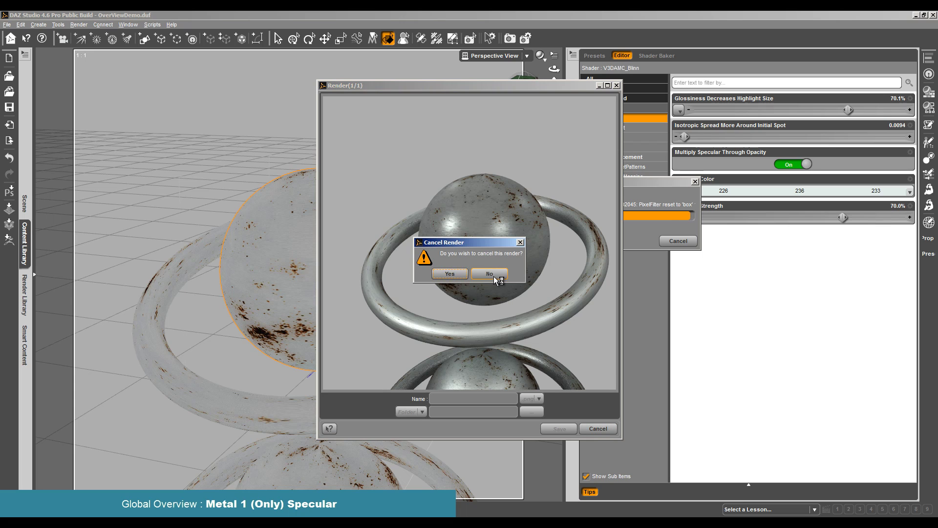
{"action": "left_click", "coordinate": [489, 274]}
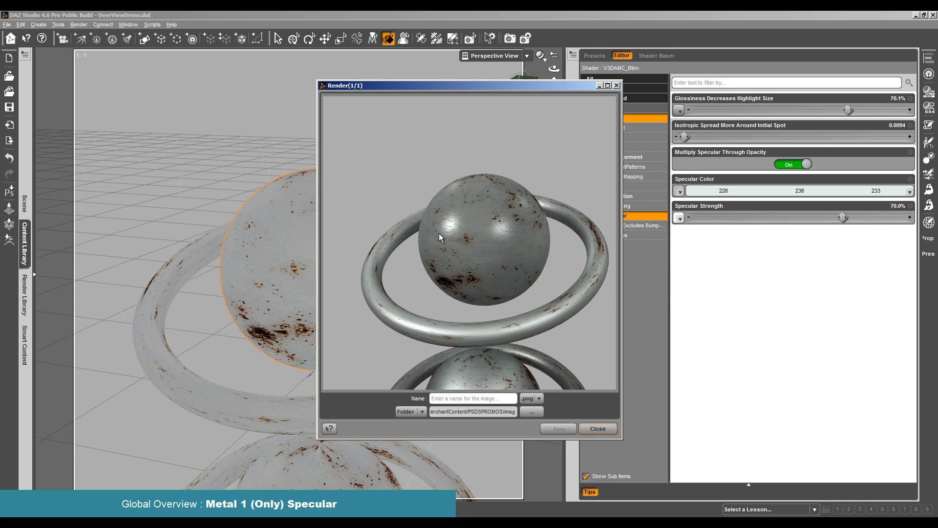
{"action": "left_click", "coordinate": [597, 429]}
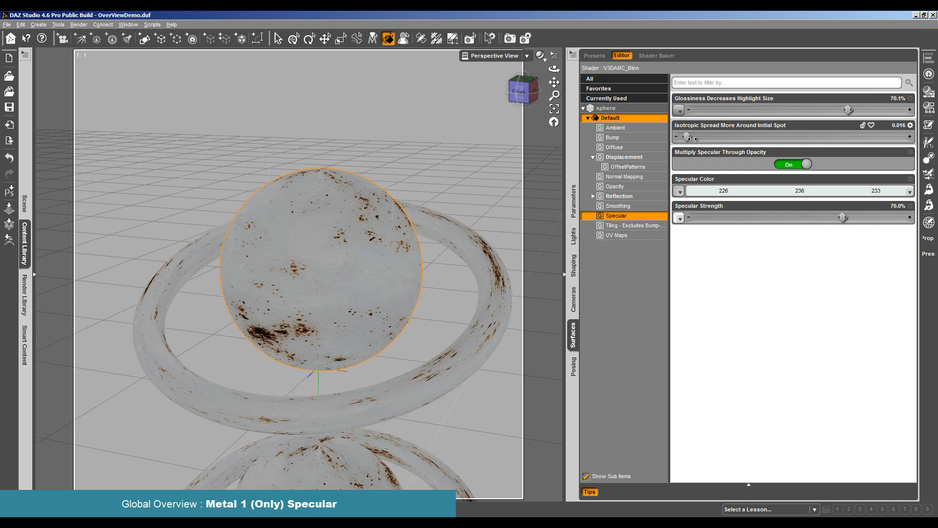
Raise the upper sphere's Isotropic Spread to 0.10, then render the scene and close the render window
{"action": "left_click_drag", "start_coordinate": [692, 137], "coordinate": [729, 142]}
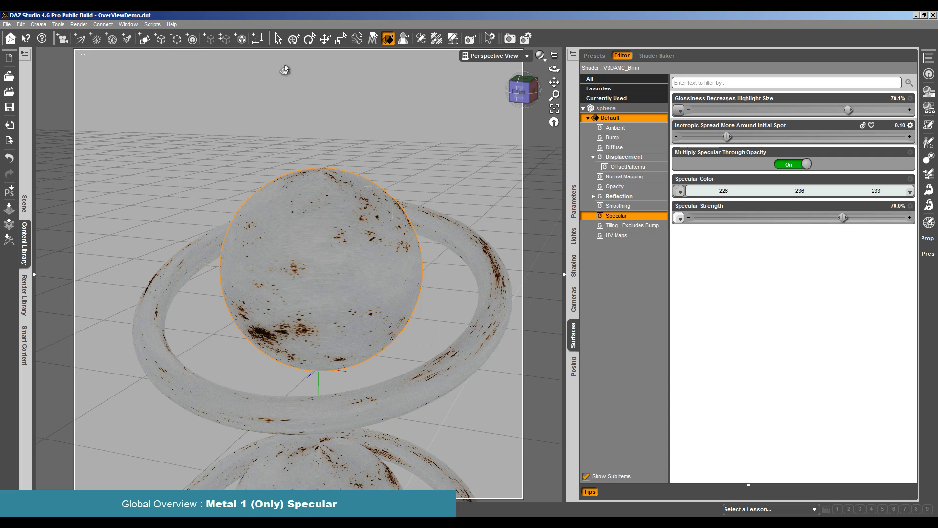
{"action": "left_click", "coordinate": [79, 25]}
{"action": "left_click", "coordinate": [88, 33]}
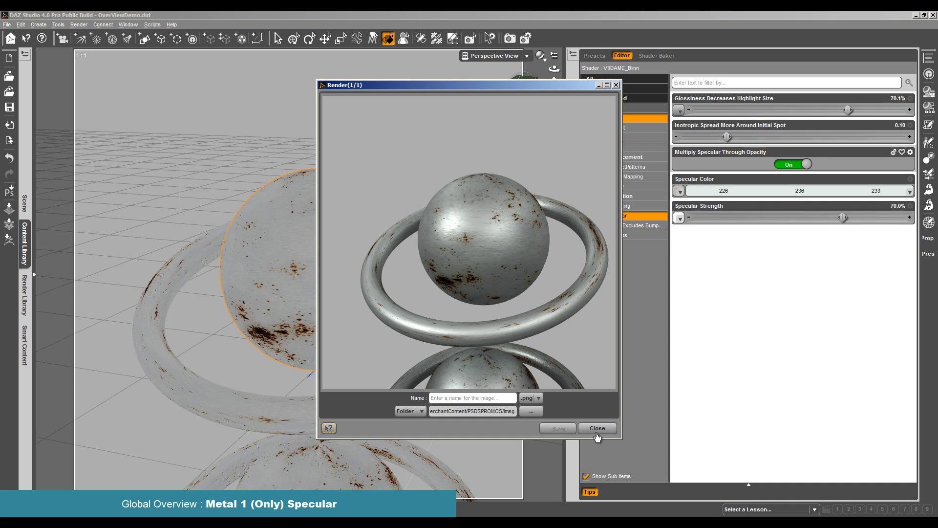
{"action": "left_click", "coordinate": [597, 428]}
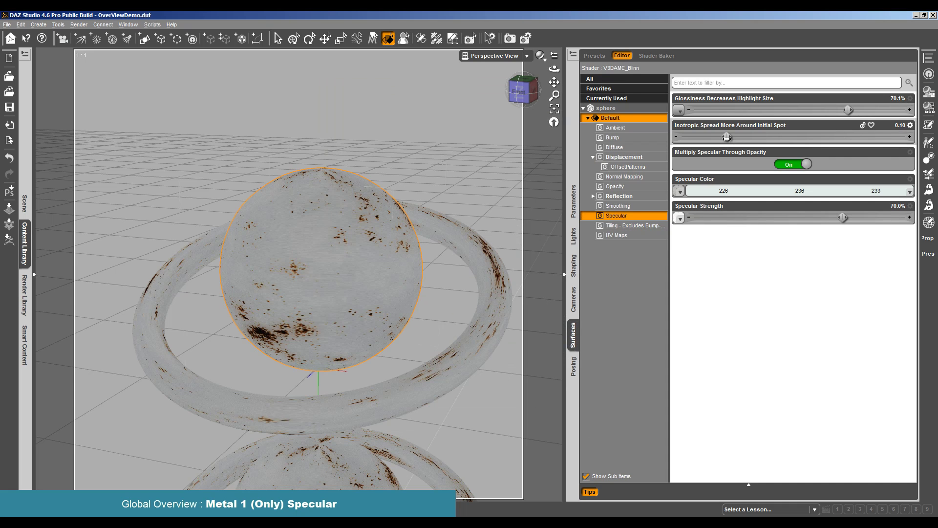
Set the upper sphere's Isotropic Spread to 0.19 and Glossiness to 58.4%, and render the scene again
{"action": "left_click_drag", "start_coordinate": [727, 138], "coordinate": [769, 136]}
{"action": "left_click_drag", "start_coordinate": [849, 104], "coordinate": [820, 103]}
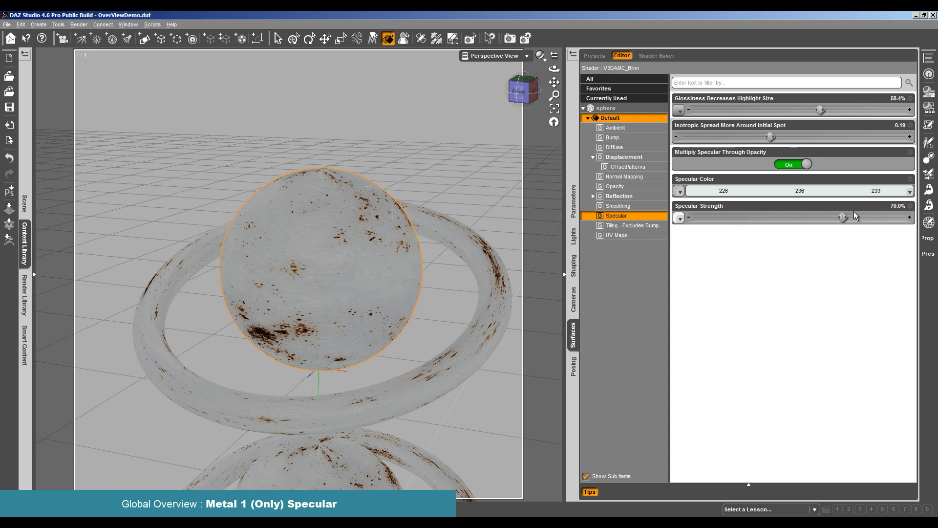
{"action": "left_click", "coordinate": [78, 25]}
{"action": "left_click", "coordinate": [88, 35]}
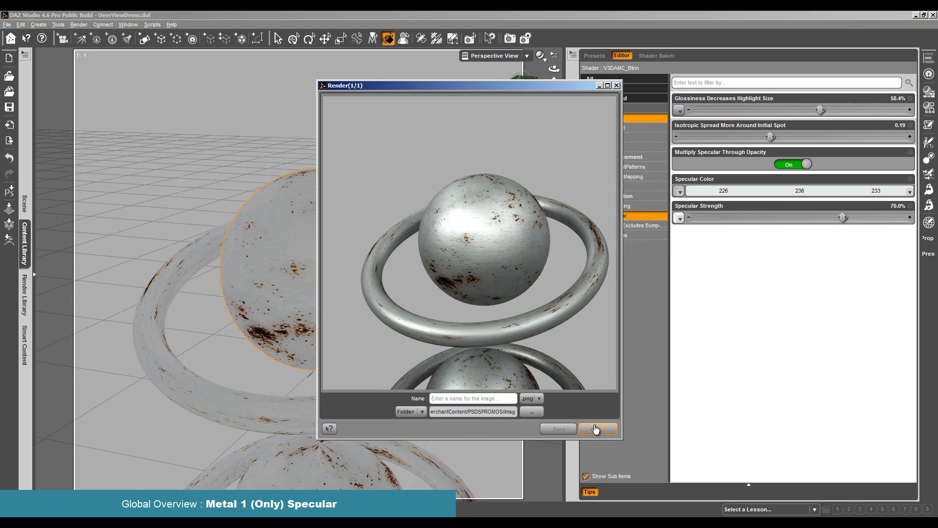
{"action": "left_click", "coordinate": [595, 428]}
Darken the upper sphere's Specular Color to 190, 202, 197 and render the scene with it
{"action": "left_click", "coordinate": [800, 191]}
{"action": "left_click", "coordinate": [579, 213]}
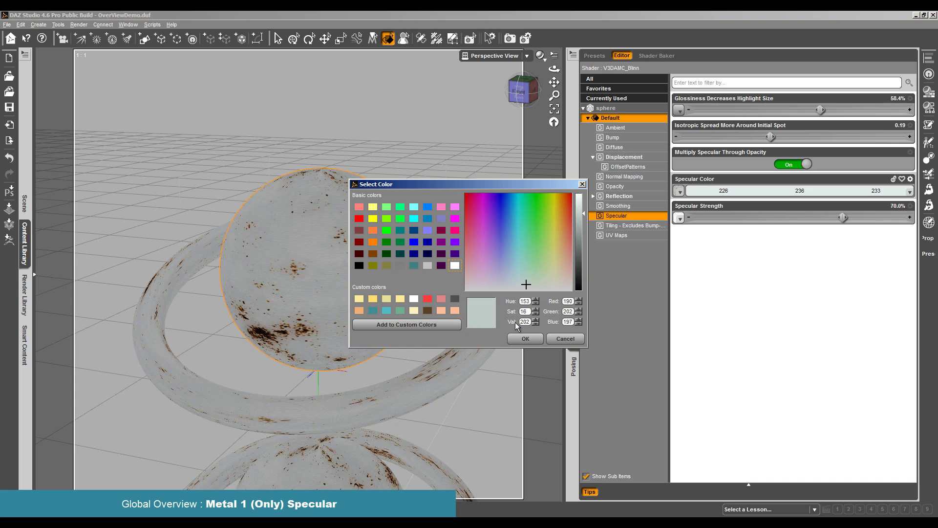
{"action": "left_click", "coordinate": [524, 339]}
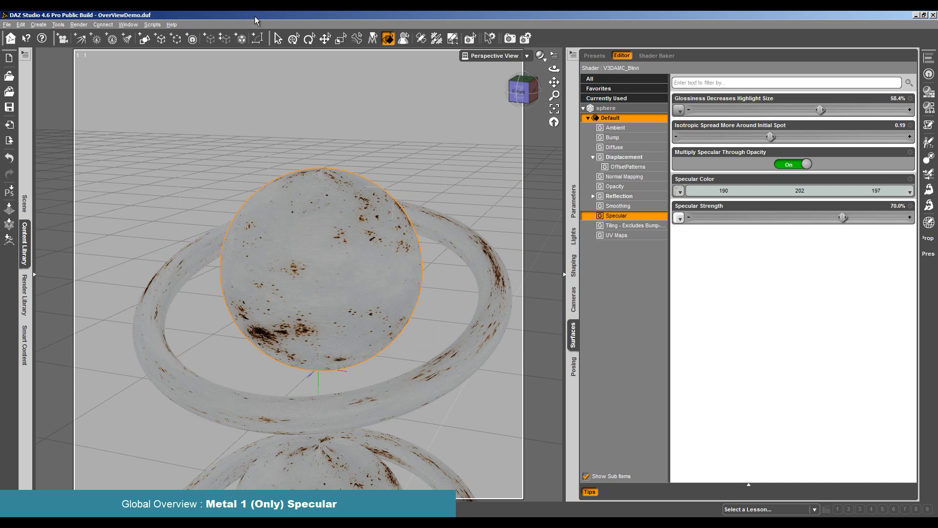
{"action": "left_click", "coordinate": [79, 24]}
{"action": "left_click", "coordinate": [93, 36]}
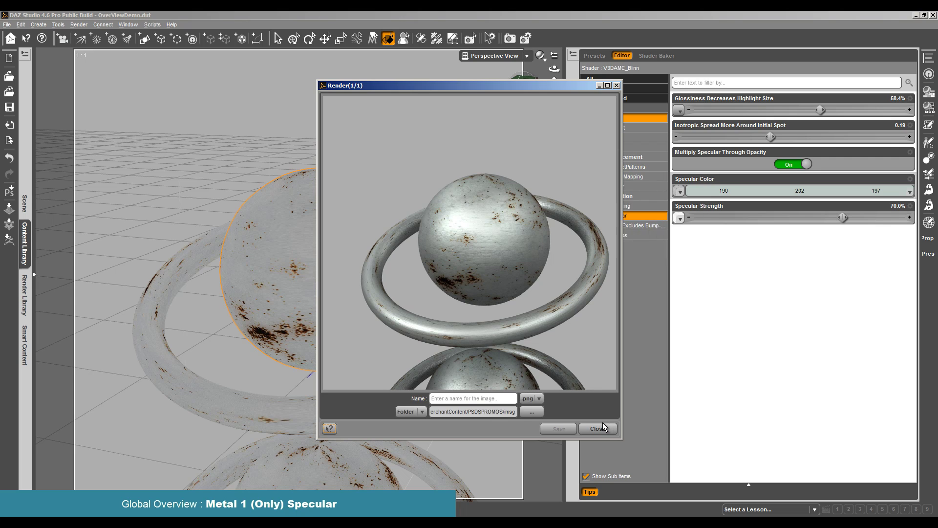
{"action": "left_click", "coordinate": [597, 429]}
Set up a Toggle comparison in the Render Editor with Render 14 as the first image and Render 15 as the second
{"action": "left_click", "coordinate": [79, 24]}
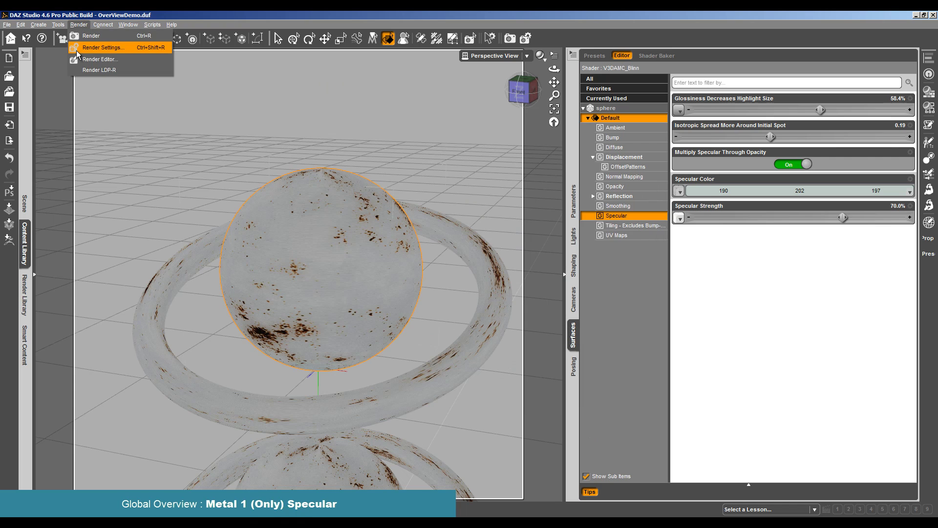
{"action": "left_click", "coordinate": [95, 46]}
{"action": "left_click", "coordinate": [247, 30]}
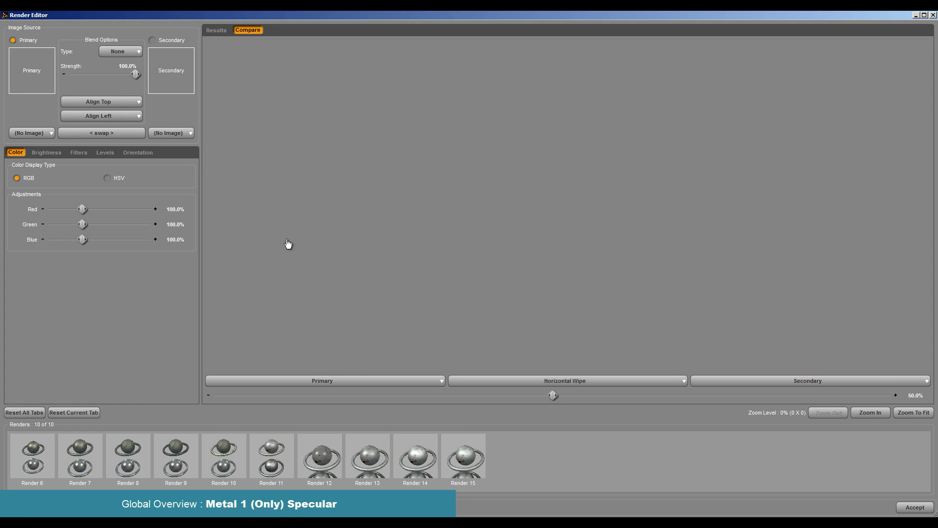
{"action": "left_click", "coordinate": [545, 381]}
{"action": "left_click", "coordinate": [472, 415]}
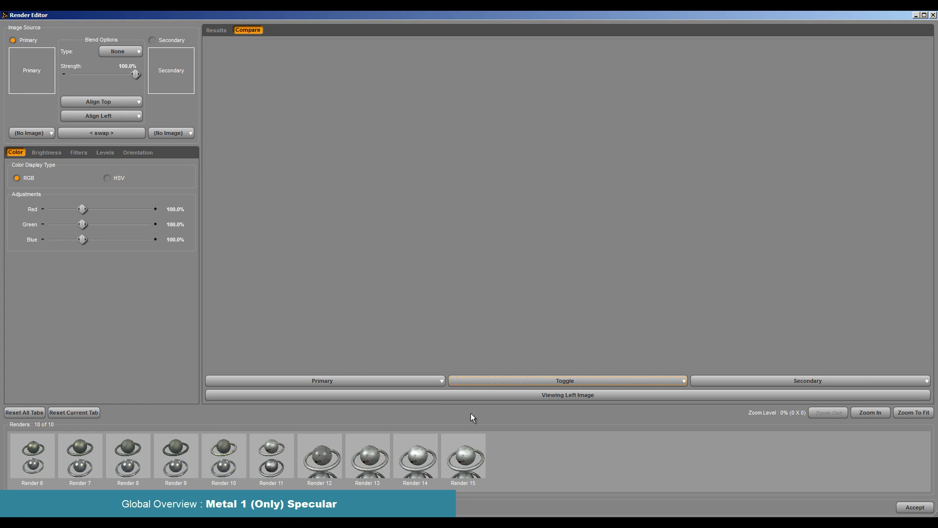
{"action": "left_click", "coordinate": [372, 382]}
{"action": "left_click", "coordinate": [225, 501]}
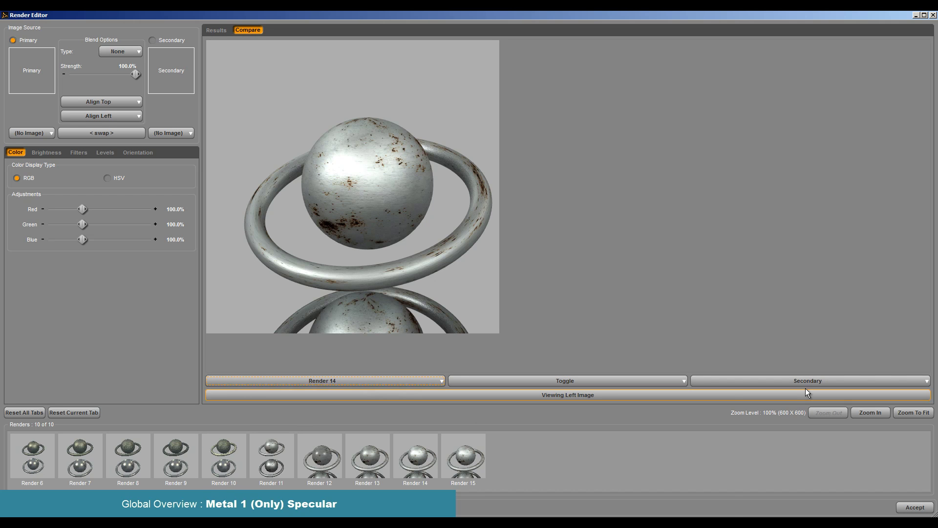
{"action": "left_click", "coordinate": [808, 381]}
{"action": "left_click", "coordinate": [712, 509]}
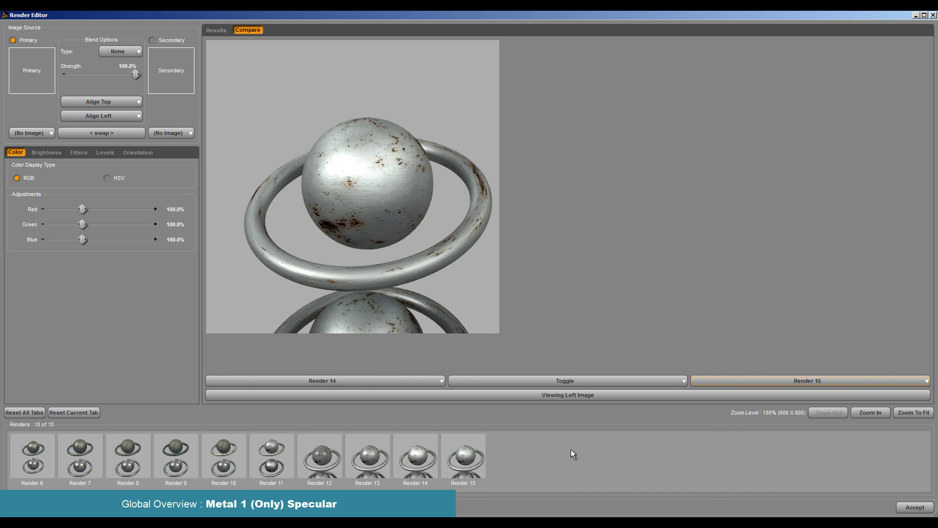
Switch repeatedly between Render 14 and Render 15 to compare the sphere's highlights
{"action": "left_click", "coordinate": [567, 382]}
{"action": "left_click", "coordinate": [570, 395]}
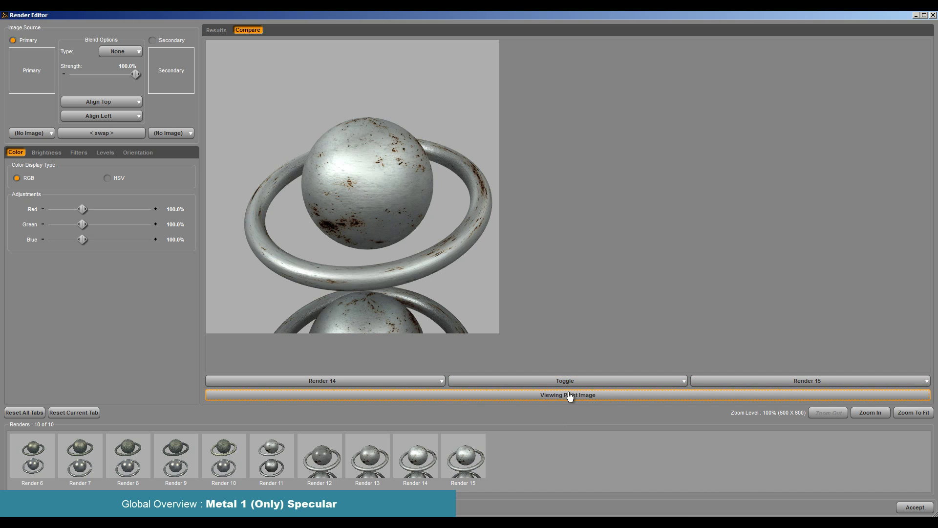
{"action": "left_click", "coordinate": [570, 395]}
{"action": "left_click", "coordinate": [570, 395]}
{"action": "left_click", "coordinate": [569, 395]}
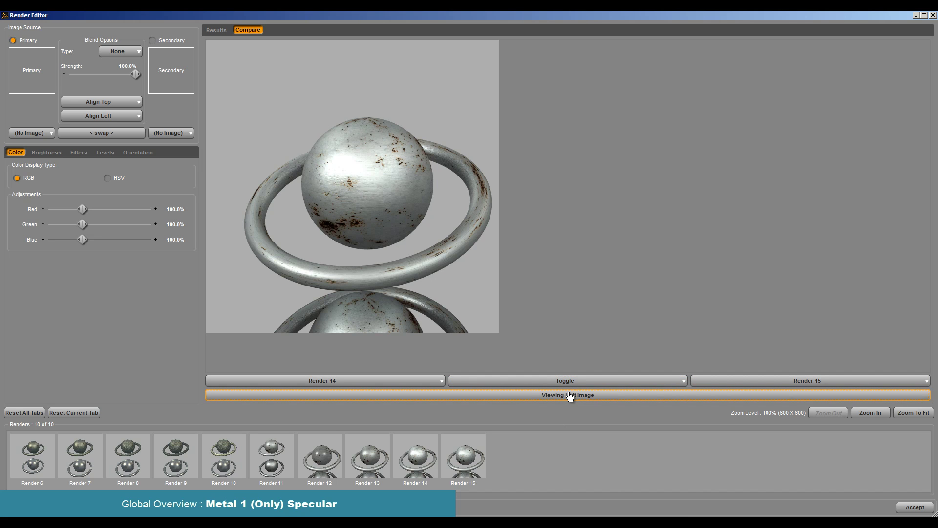
{"action": "left_click", "coordinate": [570, 395]}
{"action": "left_click", "coordinate": [570, 395]}
{"action": "left_click", "coordinate": [570, 395]}
{"action": "left_click", "coordinate": [570, 396]}
{"action": "left_click", "coordinate": [570, 395]}
{"action": "left_click", "coordinate": [570, 396]}
Replace Render 14 with Render 13 in the comparison and alternate between it and Render 15
{"action": "left_click", "coordinate": [410, 381]}
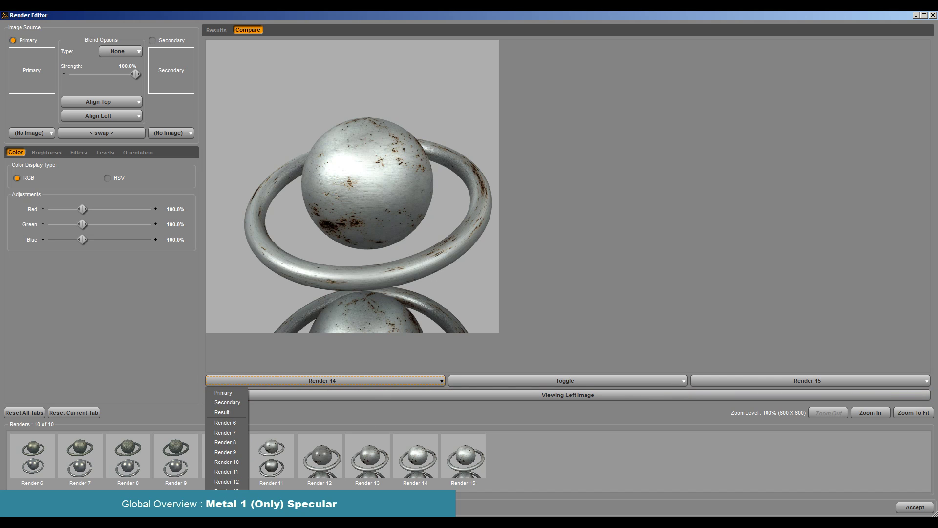
{"action": "left_click", "coordinate": [225, 488]}
{"action": "left_click", "coordinate": [578, 394]}
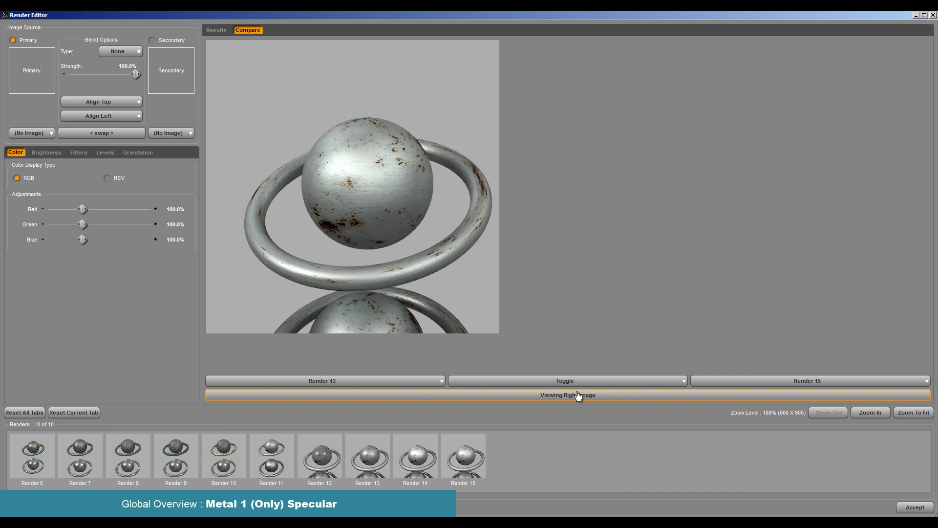
{"action": "left_click", "coordinate": [578, 395]}
{"action": "left_click", "coordinate": [578, 395]}
{"action": "left_click", "coordinate": [578, 395]}
{"action": "left_click", "coordinate": [578, 395]}
{"action": "left_click", "coordinate": [578, 395]}
{"action": "left_click", "coordinate": [578, 395]}
{"action": "left_click", "coordinate": [578, 395]}
{"action": "left_click", "coordinate": [579, 394]}
{"action": "left_click", "coordinate": [578, 395]}
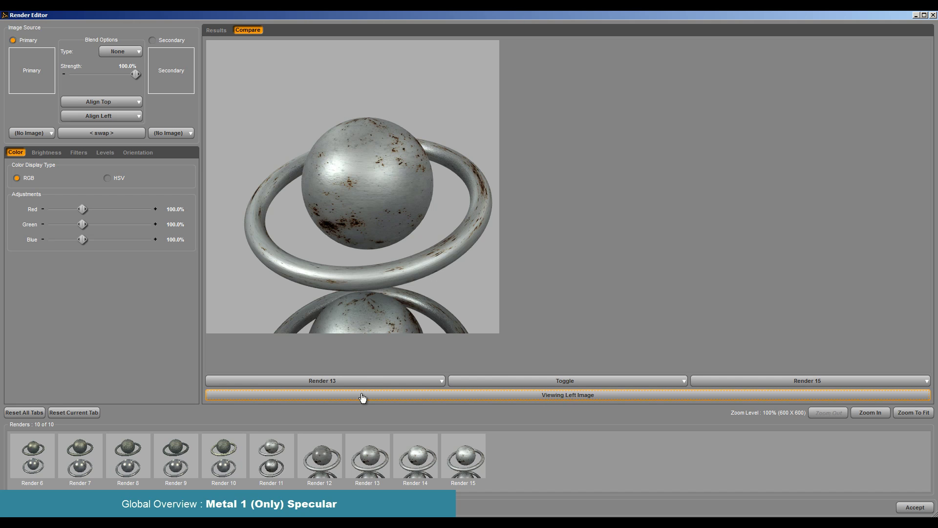
Load Render 12 as the first comparison image and check it against Render 15
{"action": "left_click", "coordinate": [360, 381]}
{"action": "left_click", "coordinate": [247, 483]}
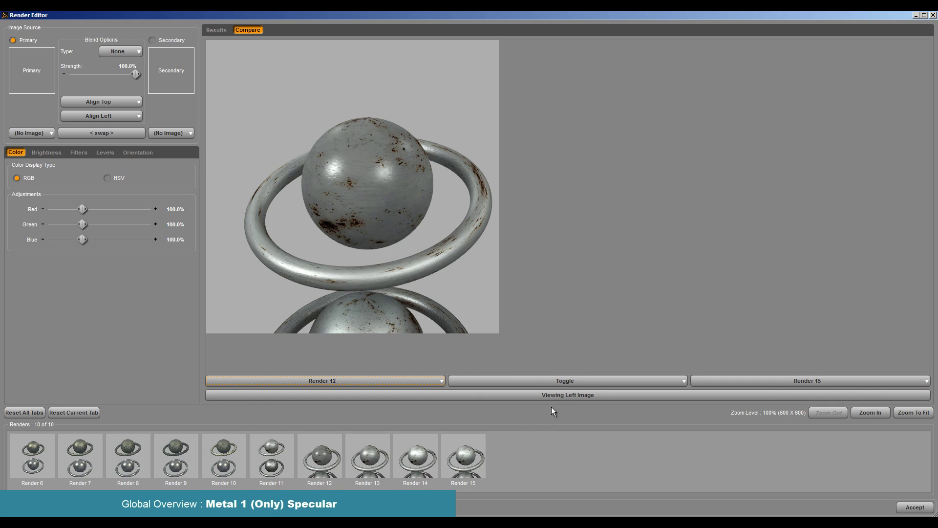
{"action": "left_click", "coordinate": [566, 395]}
{"action": "left_click", "coordinate": [565, 395]}
Compare Render 12 with Render 13 by alternating between them, and close the Render Editor
{"action": "left_click", "coordinate": [802, 381]}
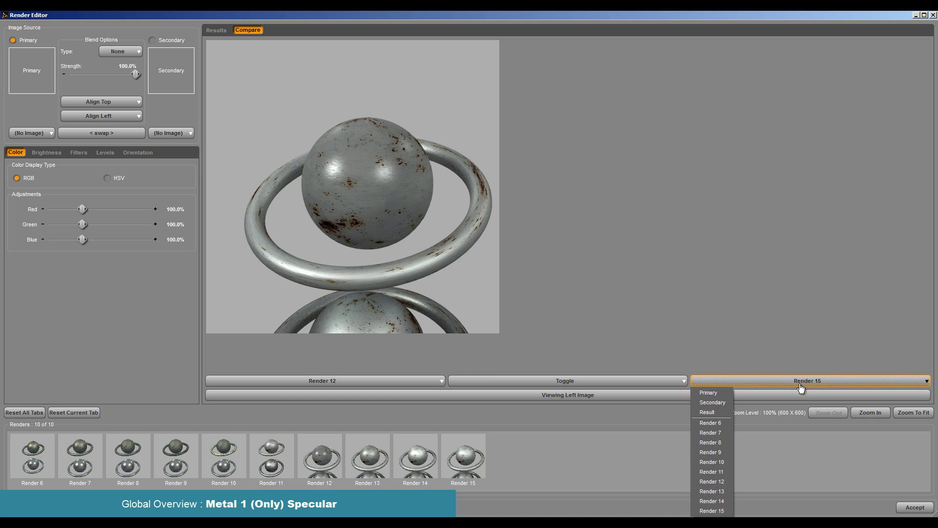
{"action": "left_click", "coordinate": [699, 494]}
{"action": "left_click", "coordinate": [531, 398]}
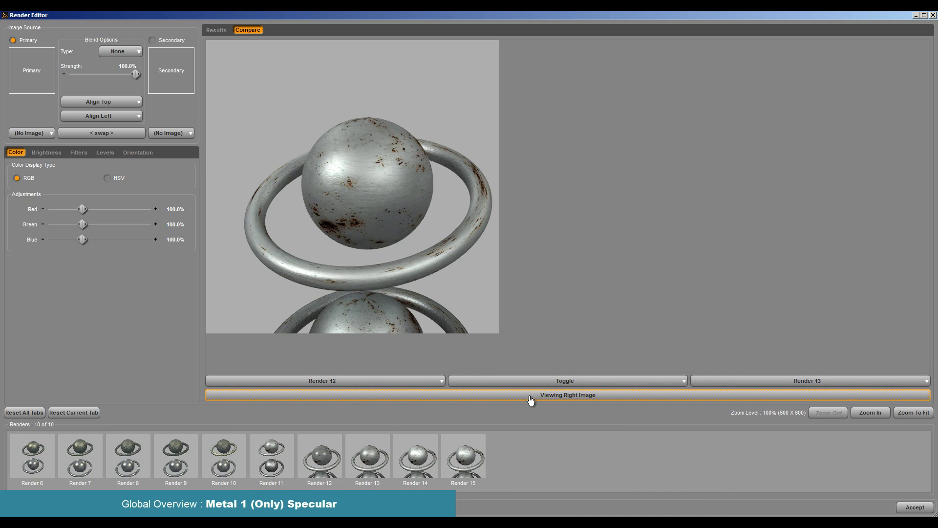
{"action": "left_click", "coordinate": [531, 398]}
{"action": "left_click", "coordinate": [531, 398]}
{"action": "left_click", "coordinate": [531, 398]}
{"action": "left_click", "coordinate": [531, 398]}
{"action": "left_click", "coordinate": [531, 397]}
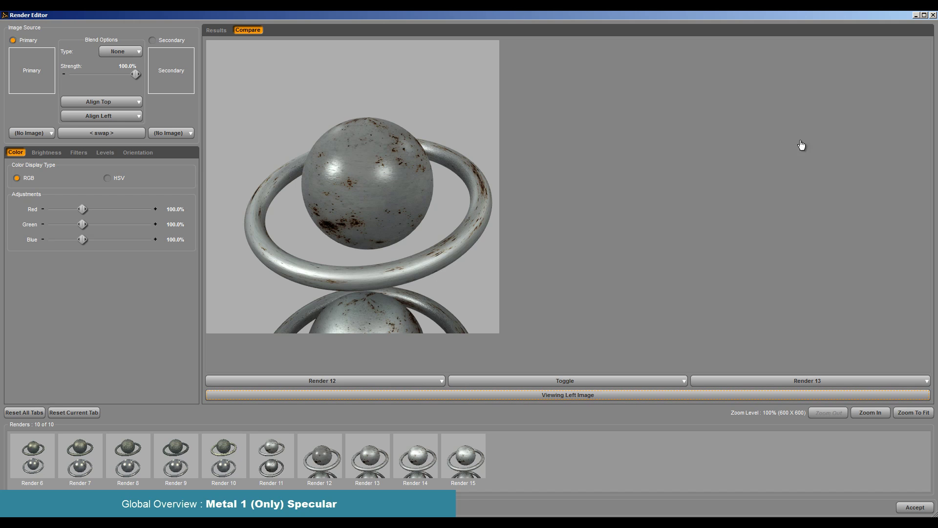
{"action": "left_click", "coordinate": [919, 15]}
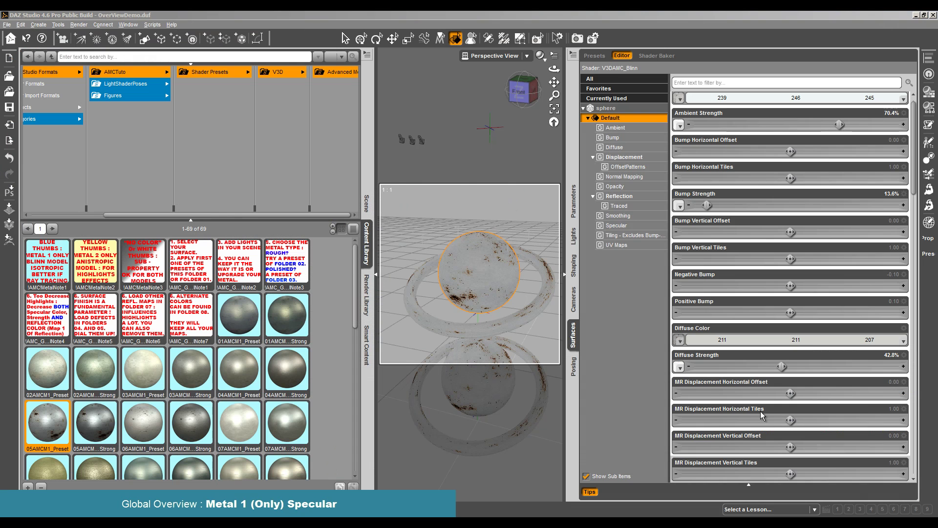
Open the upper sphere's Specular settings and set the Glossiness to 70%
{"action": "left_click", "coordinate": [615, 206]}
{"action": "left_click", "coordinate": [639, 188]}
{"action": "left_click", "coordinate": [639, 148]}
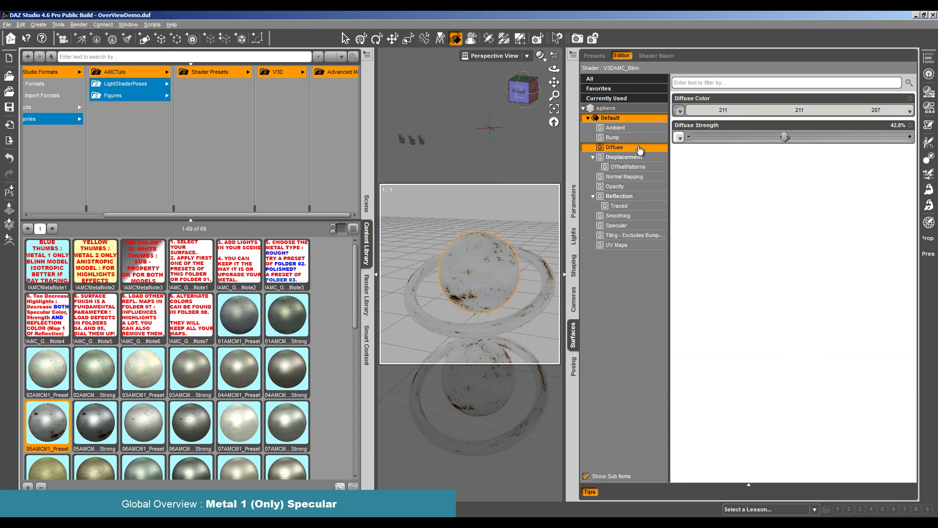
{"action": "left_click", "coordinate": [648, 225]}
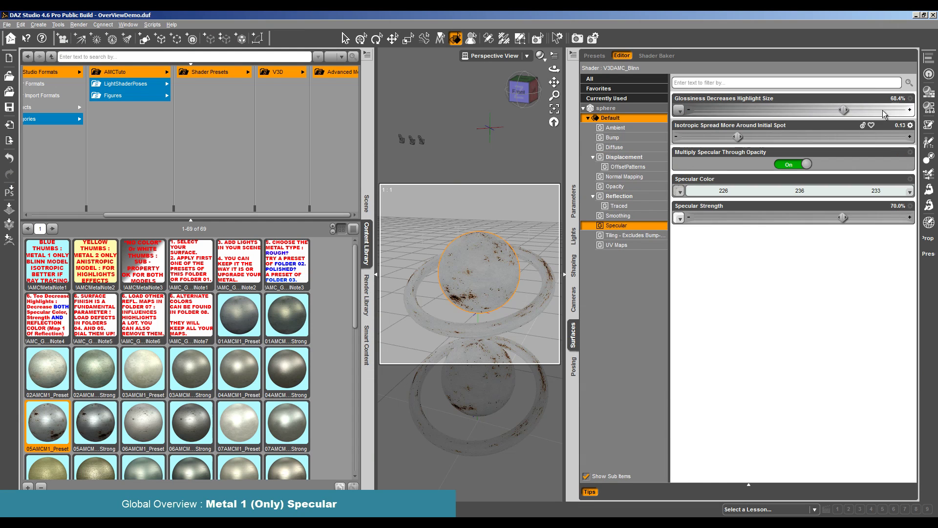
{"action": "key", "text": "Return"}
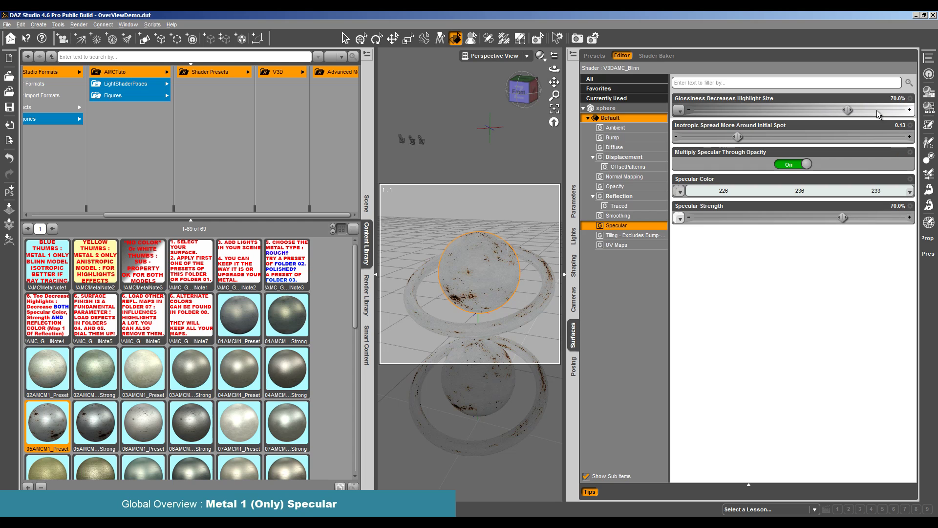
Set the upper sphere's Isotropic Spread to 0.1 and its Specular Strength to 70%
{"action": "left_click", "coordinate": [895, 125]}
{"action": "type", "text": "0.1"}
{"action": "key", "text": "Return"}
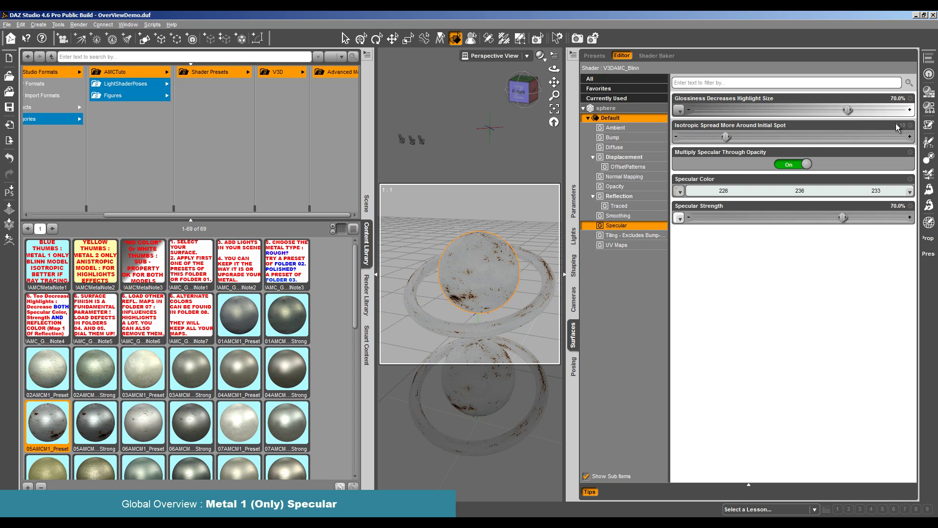
{"action": "left_click", "coordinate": [896, 206]}
{"action": "key", "text": "Return"}
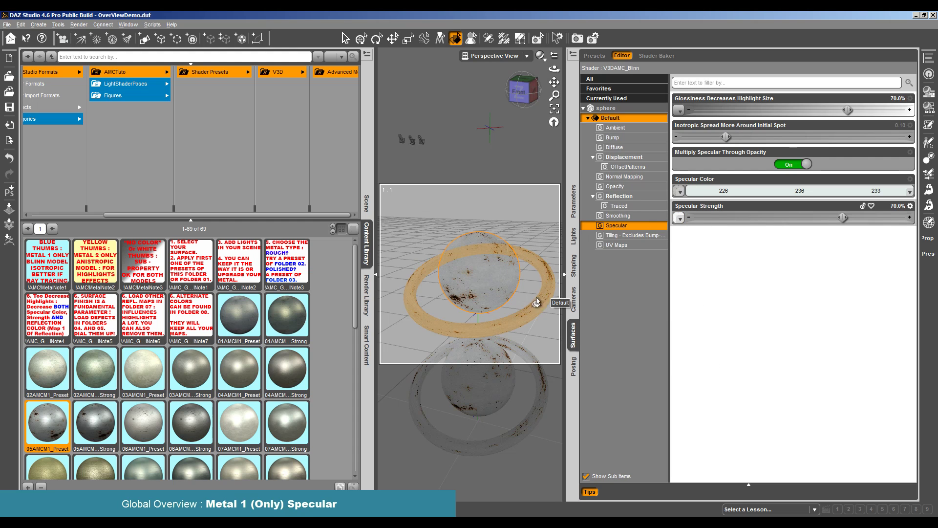
Select the upper sphere's surface again and open its Reflection settings
{"action": "left_click", "coordinate": [468, 284]}
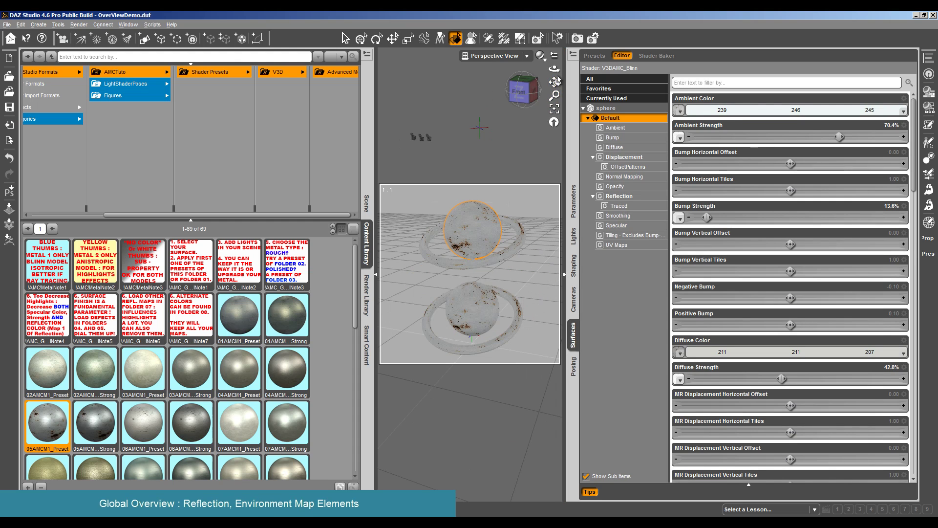
{"action": "left_click", "coordinate": [628, 197]}
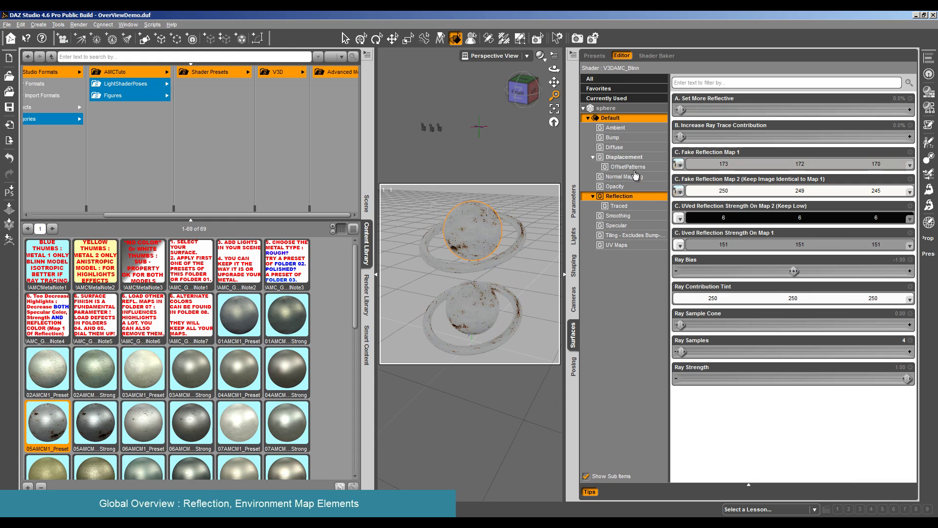
Return to the upper sphere's Specular settings, render the scene, and close the finished render
{"action": "left_click", "coordinate": [634, 226]}
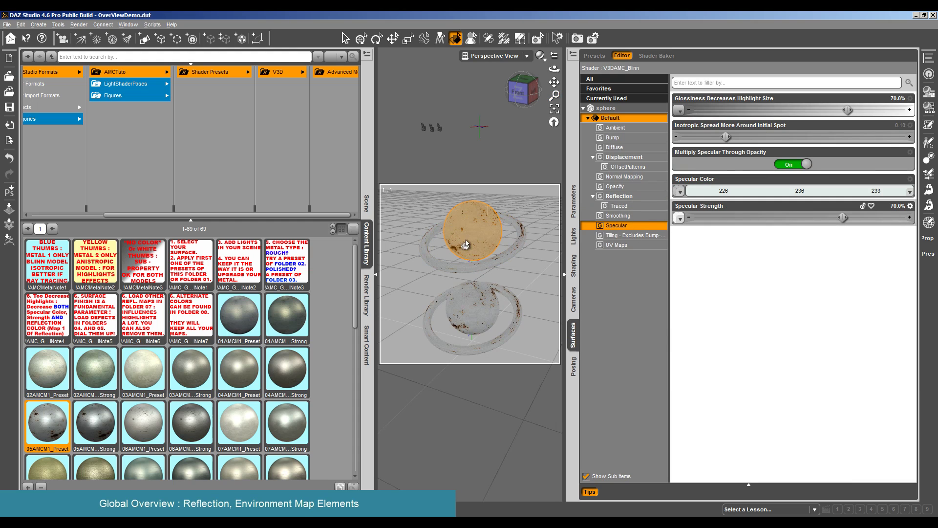
{"action": "left_click", "coordinate": [78, 24]}
{"action": "left_click", "coordinate": [85, 35]}
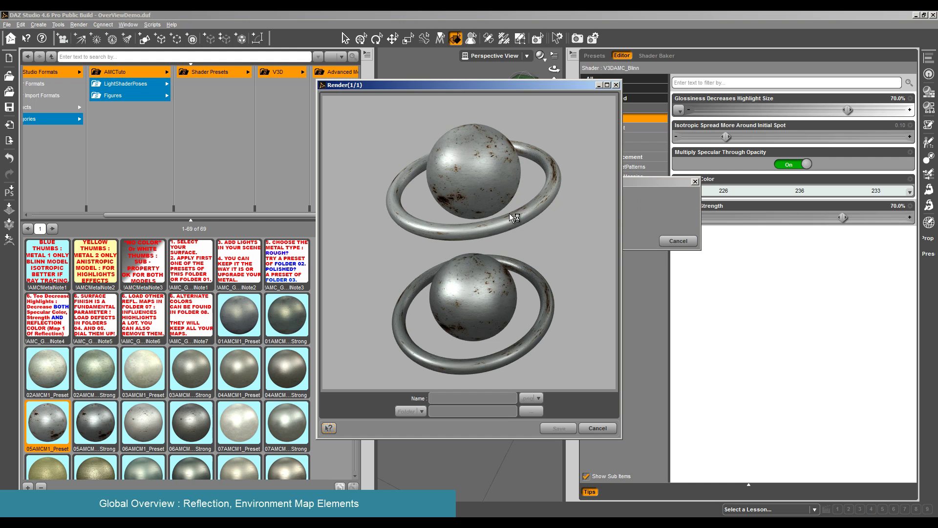
{"action": "left_click", "coordinate": [597, 428]}
Browse to the 06ReflectionMapsPresets folder of Advanced Metal Creator and look through its environment map presets
{"action": "left_click", "coordinate": [332, 78]}
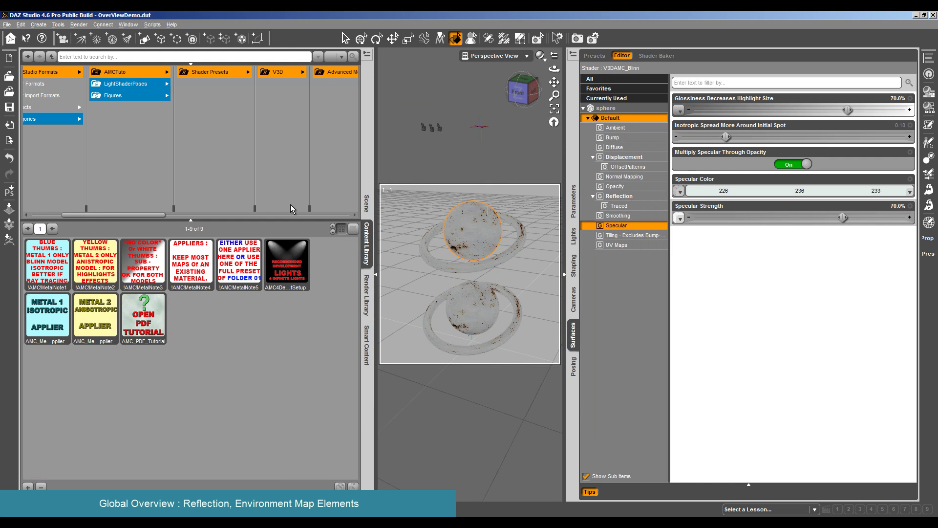
{"action": "left_click_drag", "start_coordinate": [141, 217], "coordinate": [381, 222]}
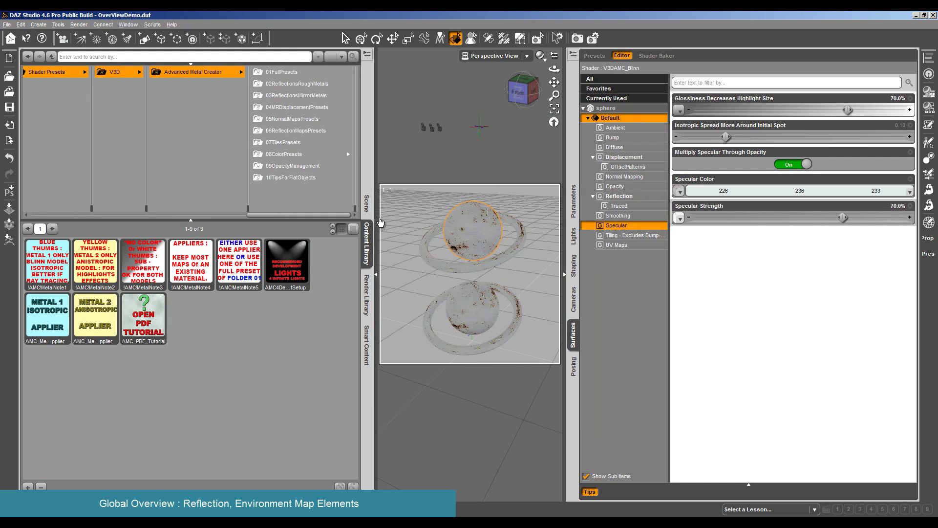
{"action": "left_click", "coordinate": [304, 119]}
{"action": "left_click", "coordinate": [305, 131]}
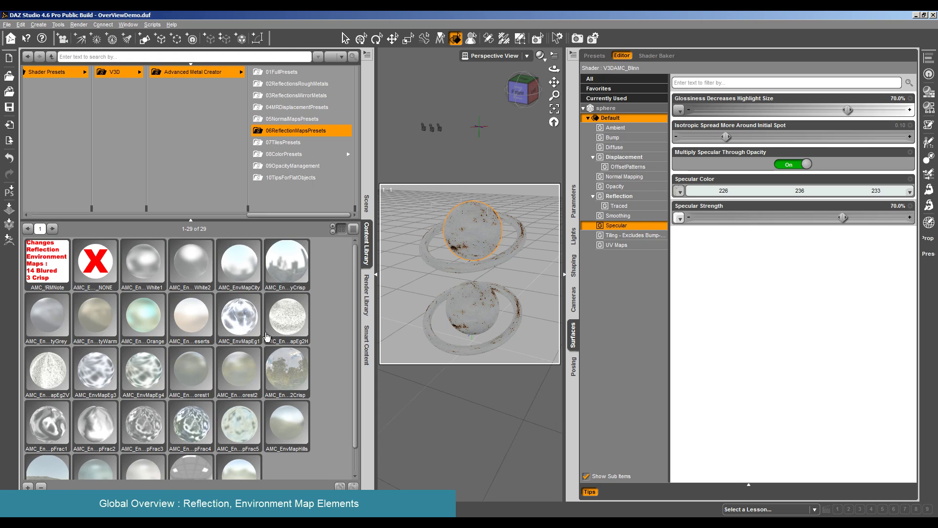
{"action": "scroll", "coordinate": [267, 340], "scroll_direction": "down", "scroll_amount": 1}
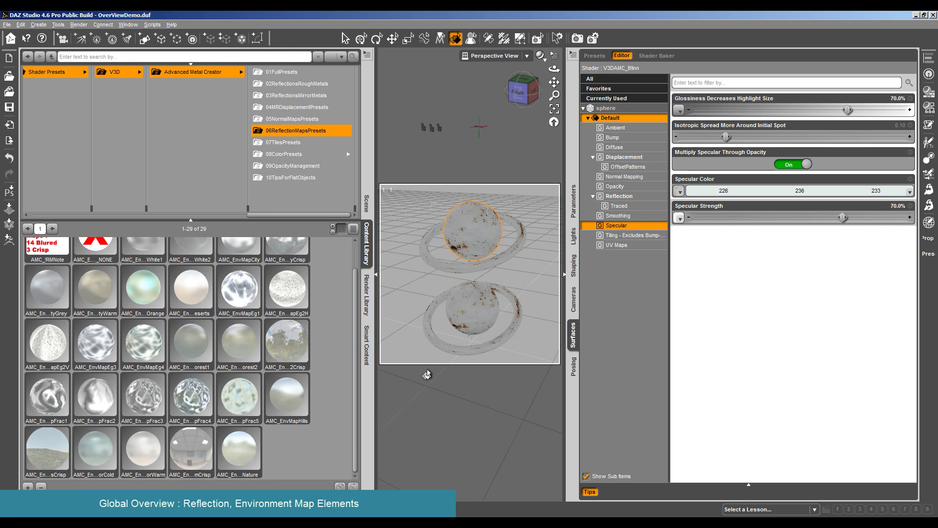
Check the upper sphere's Reflection maps, and apply the "AMC_En...orWarm" reflection map preset to both spheres and both rings
{"action": "left_click", "coordinate": [635, 196]}
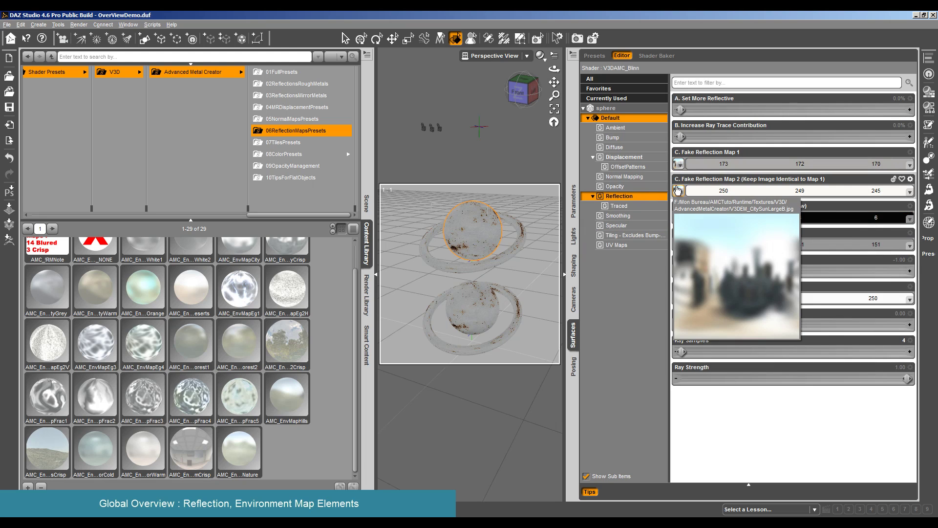
{"action": "scroll", "coordinate": [229, 304], "scroll_direction": "up", "scroll_amount": 1}
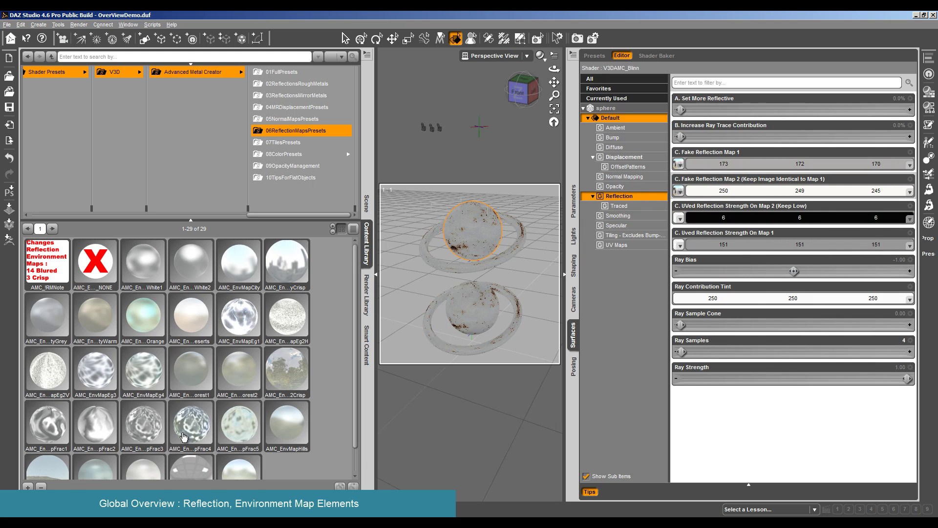
{"action": "scroll", "coordinate": [131, 432], "scroll_direction": "down", "scroll_amount": 1}
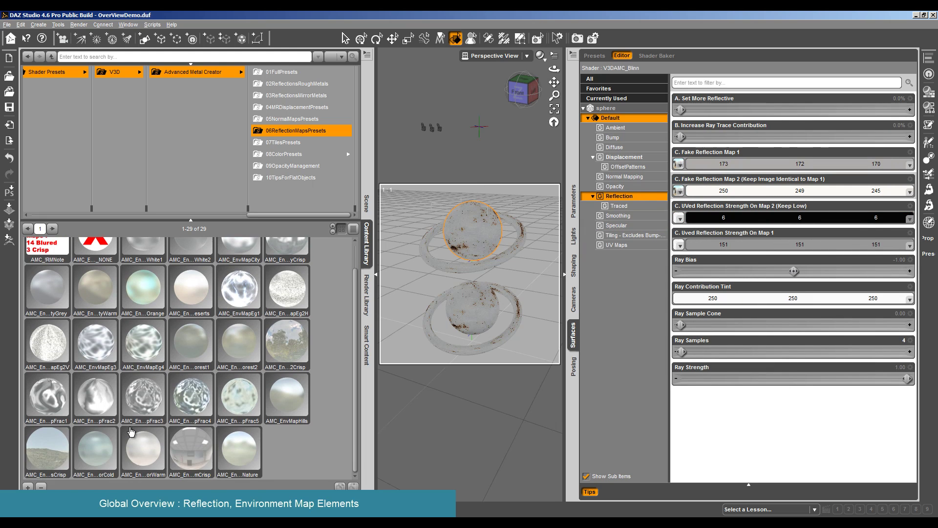
{"action": "left_click", "coordinate": [146, 447]}
{"action": "double_click", "coordinate": [147, 447]}
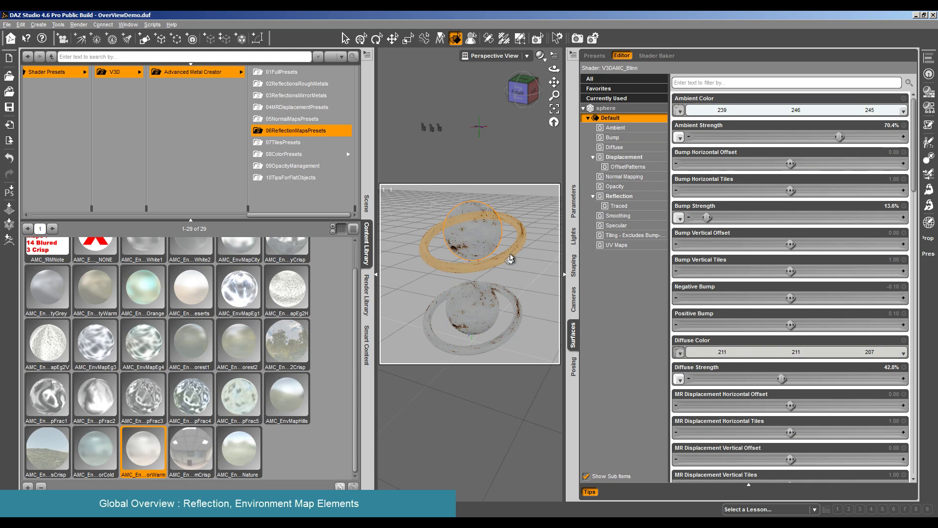
{"action": "left_click", "coordinate": [521, 230], "text": "ctrl"}
{"action": "left_click", "coordinate": [517, 303], "text": "ctrl"}
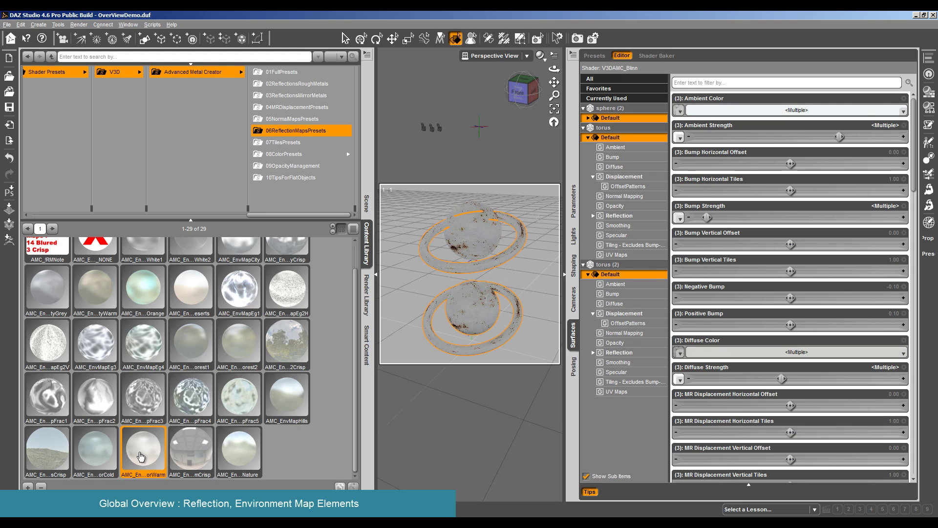
Filter the selected surfaces' parameters by "map", check the fake reflection maps, and render the scene
{"action": "left_click", "coordinate": [692, 84]}
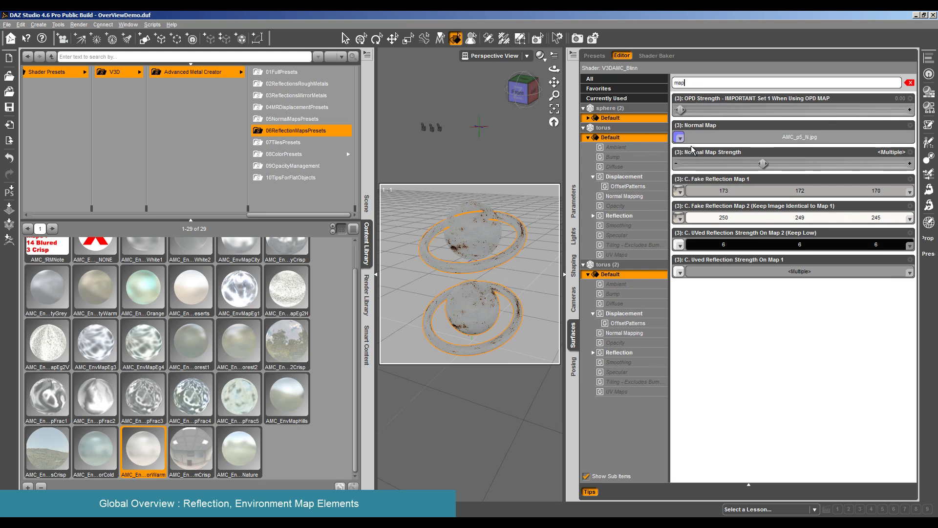
{"action": "mouse_move", "coordinate": [676, 193]}
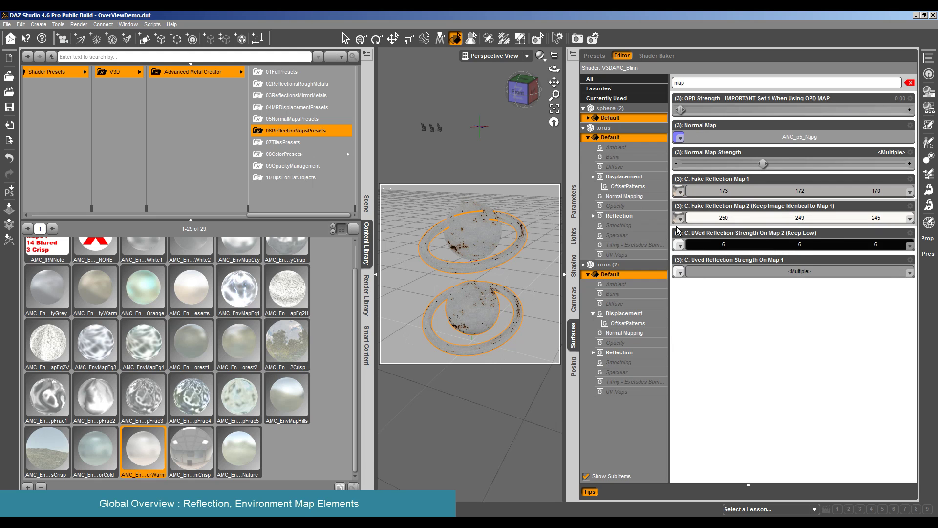
{"action": "left_click", "coordinate": [78, 25]}
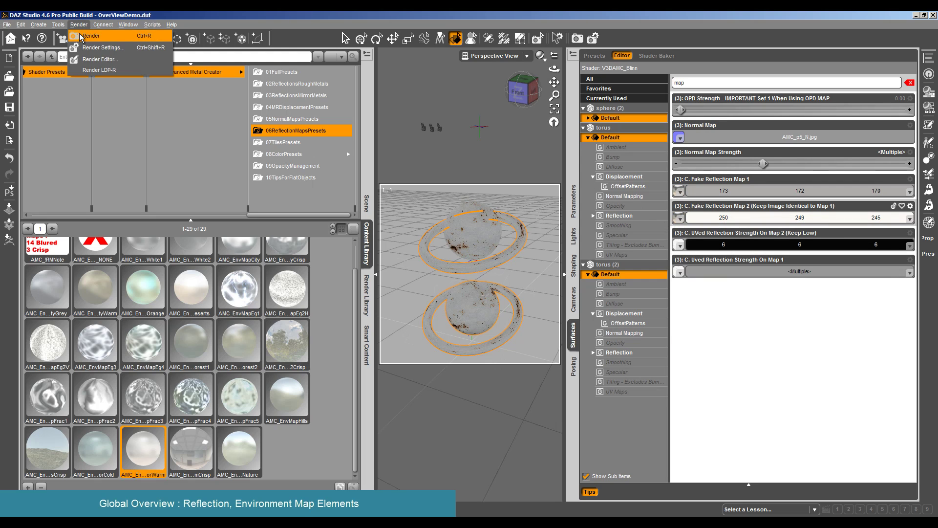
{"action": "left_click", "coordinate": [92, 31]}
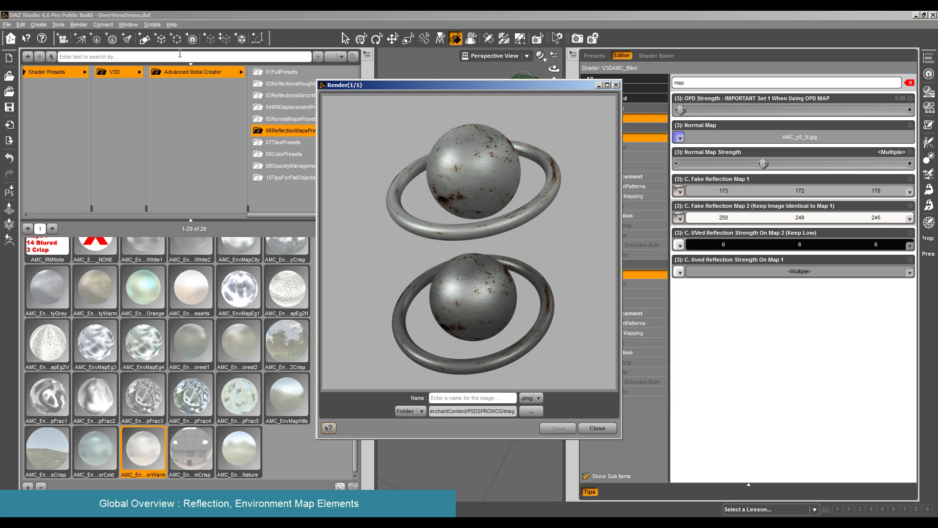
Load Render 21 as the primary and Render 22 as the secondary image in the Render Editor's comparison view
{"action": "left_click", "coordinate": [80, 25]}
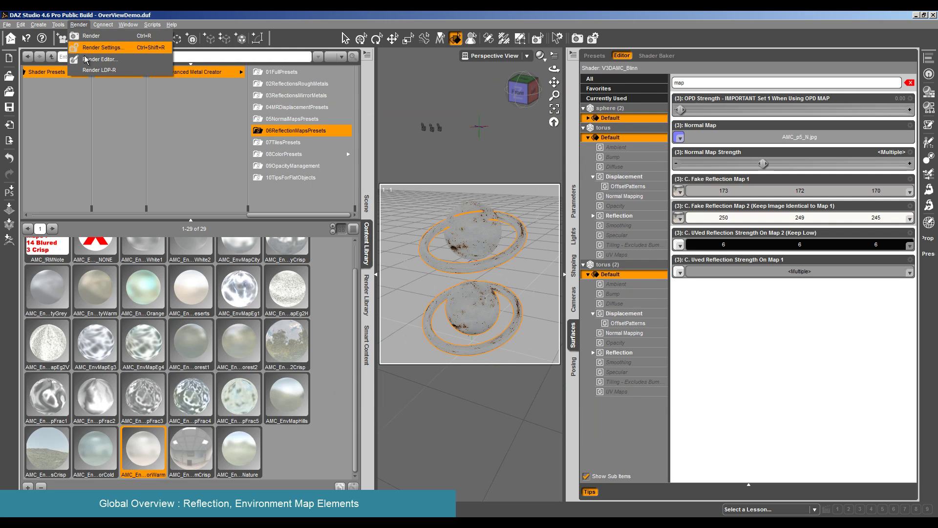
{"action": "left_click", "coordinate": [100, 59]}
{"action": "left_click", "coordinate": [248, 30]}
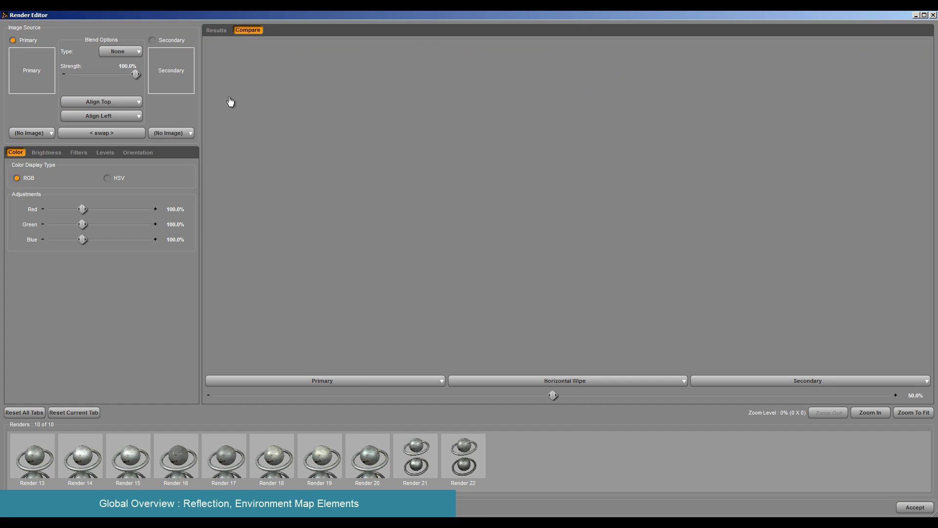
{"action": "left_click", "coordinate": [355, 381]}
{"action": "left_click", "coordinate": [246, 471]}
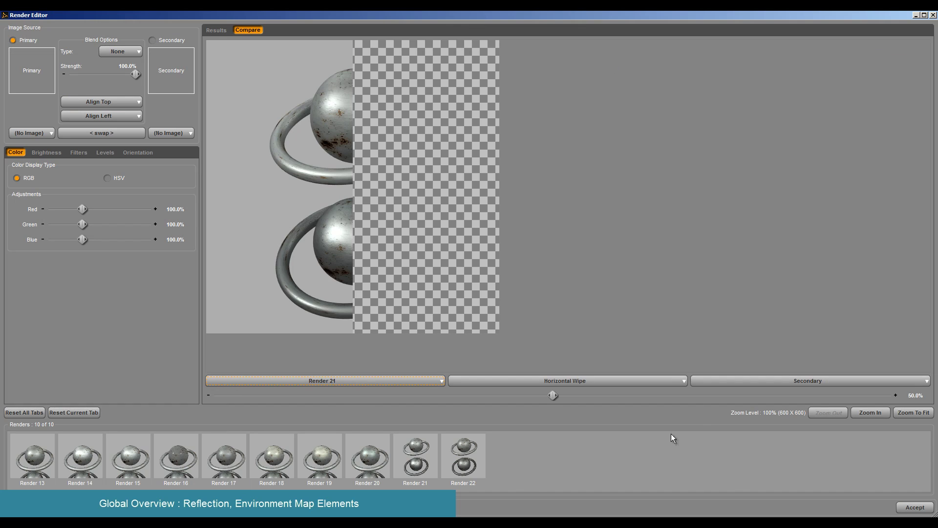
{"action": "left_click", "coordinate": [753, 385]}
{"action": "left_click", "coordinate": [712, 509]}
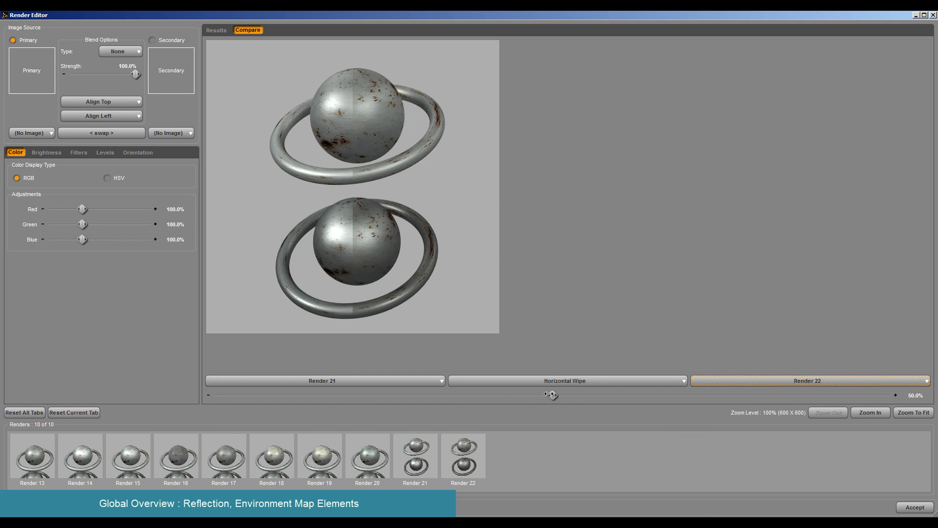
Compare Render 21 with Render 22 using the horizontal wipe and Toggle mode, and close the Render Editor
{"action": "left_click_drag", "start_coordinate": [549, 394], "coordinate": [707, 407]}
{"action": "left_click_drag", "start_coordinate": [272, 410], "coordinate": [191, 391]}
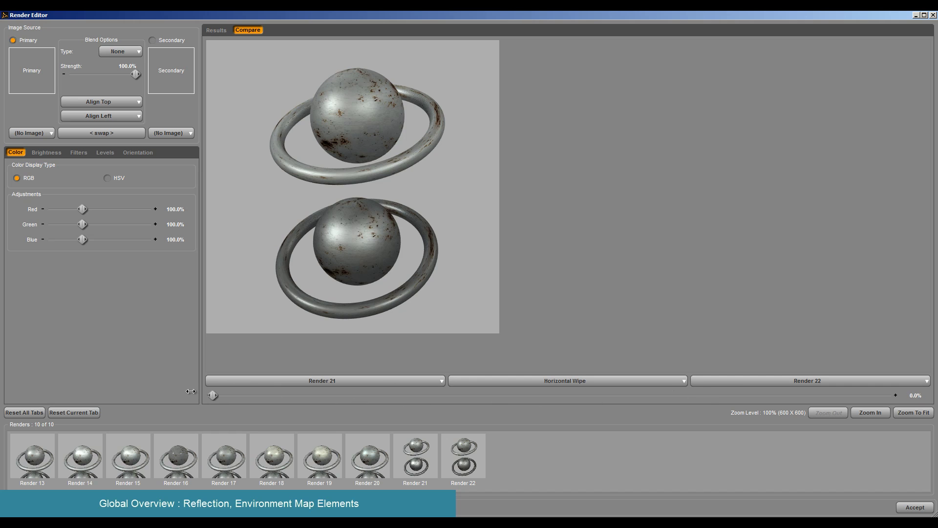
{"action": "left_click", "coordinate": [563, 389]}
{"action": "left_click", "coordinate": [483, 406]}
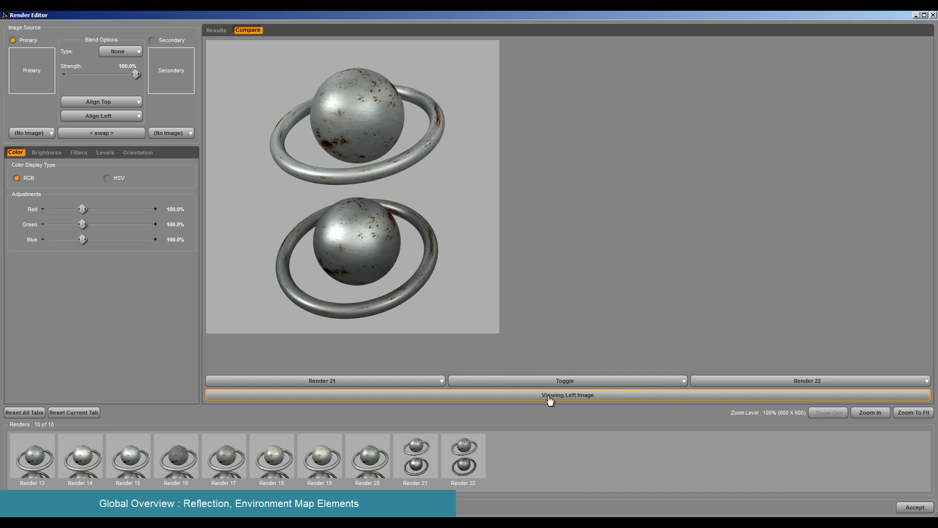
{"action": "left_click", "coordinate": [549, 397]}
{"action": "left_click", "coordinate": [550, 397]}
{"action": "left_click", "coordinate": [549, 397]}
{"action": "left_click", "coordinate": [549, 397]}
{"action": "left_click", "coordinate": [548, 397]}
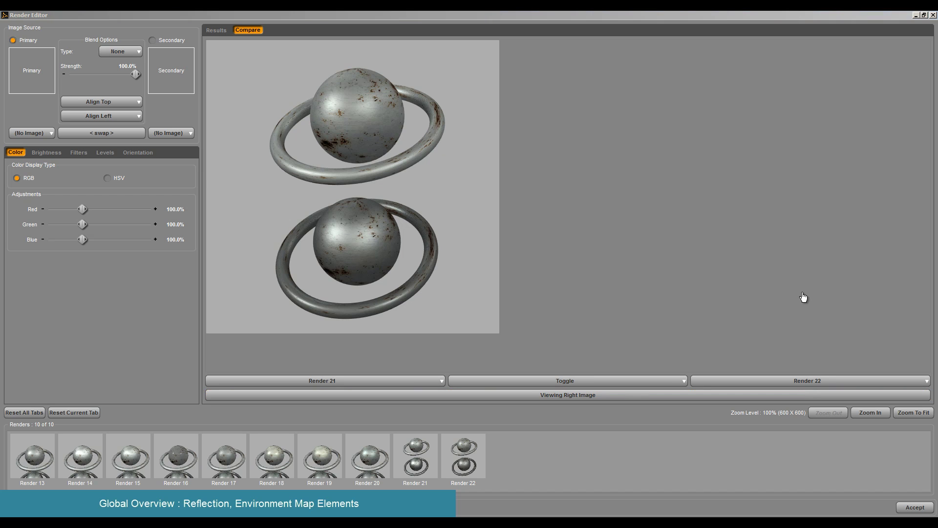
{"action": "left_click", "coordinate": [933, 15]}
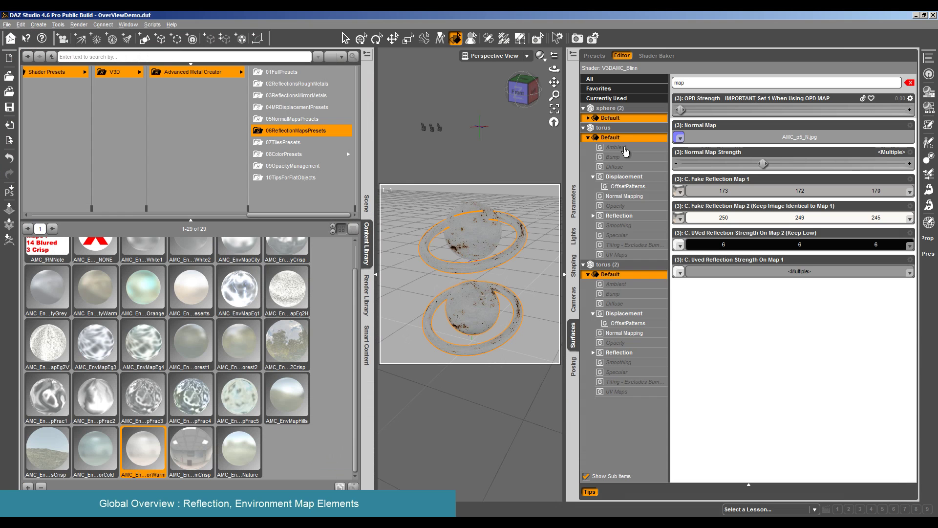
Select both spheres and both rings, apply the AMC_EnvMapCloudsBlueNOrange preset, and check the two fake reflection maps
{"action": "left_click", "coordinate": [473, 241]}
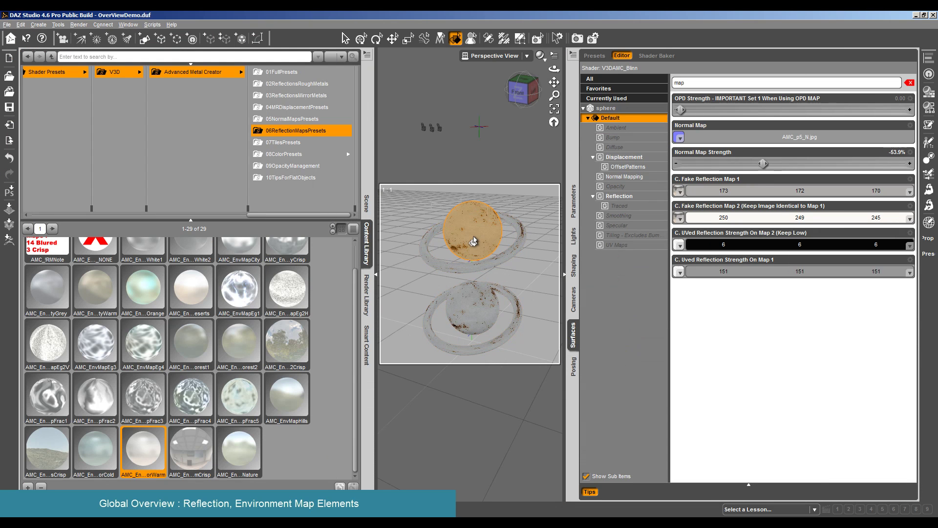
{"action": "left_click", "coordinate": [485, 267], "text": "ctrl"}
{"action": "left_click", "coordinate": [492, 352], "text": "ctrl"}
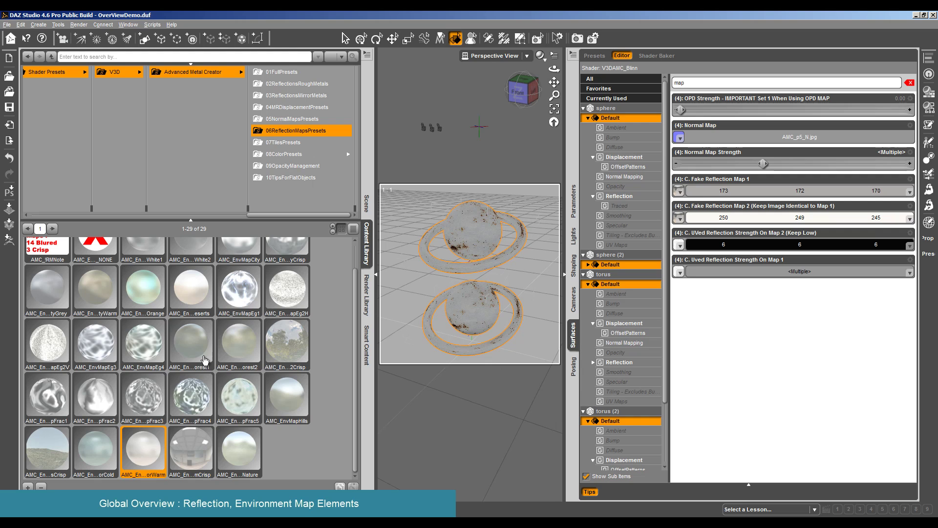
{"action": "scroll", "coordinate": [196, 335], "scroll_direction": "up", "scroll_amount": 1}
{"action": "mouse_move", "coordinate": [145, 320]}
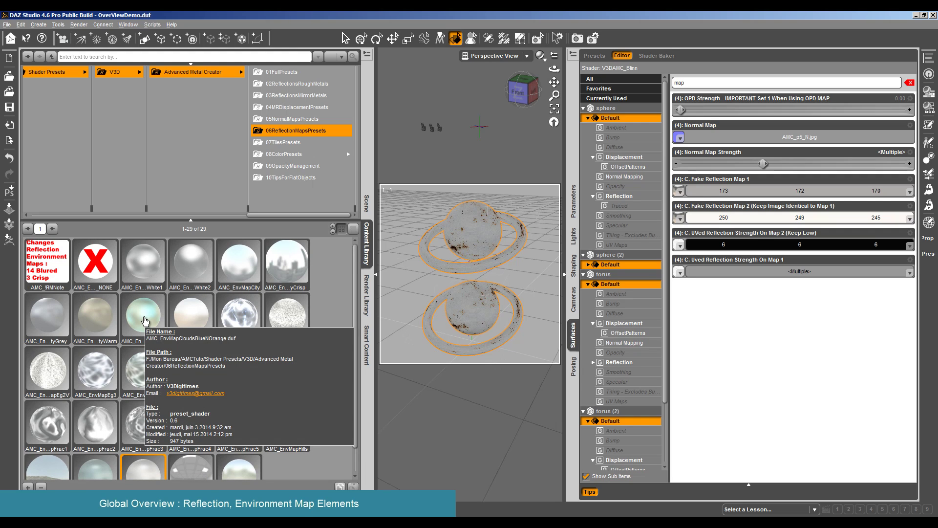
{"action": "double_click", "coordinate": [145, 320]}
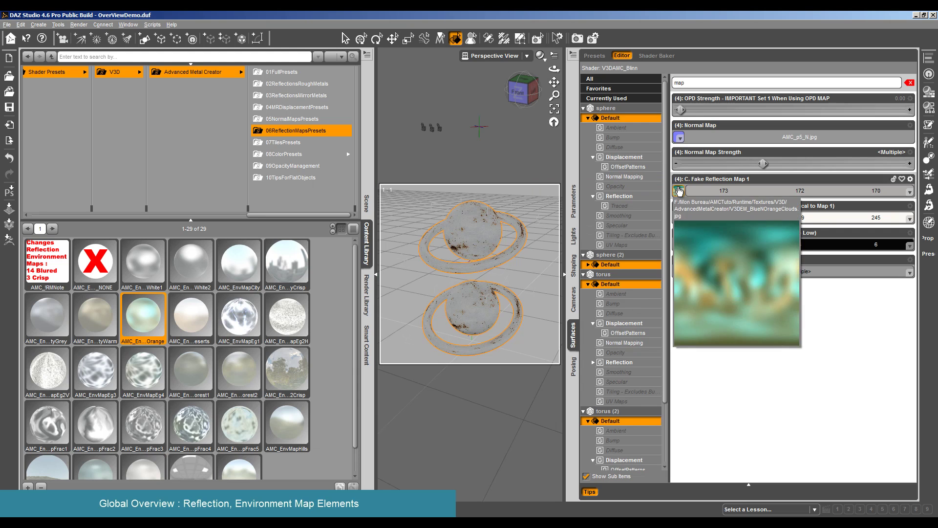
{"action": "mouse_move", "coordinate": [682, 218]}
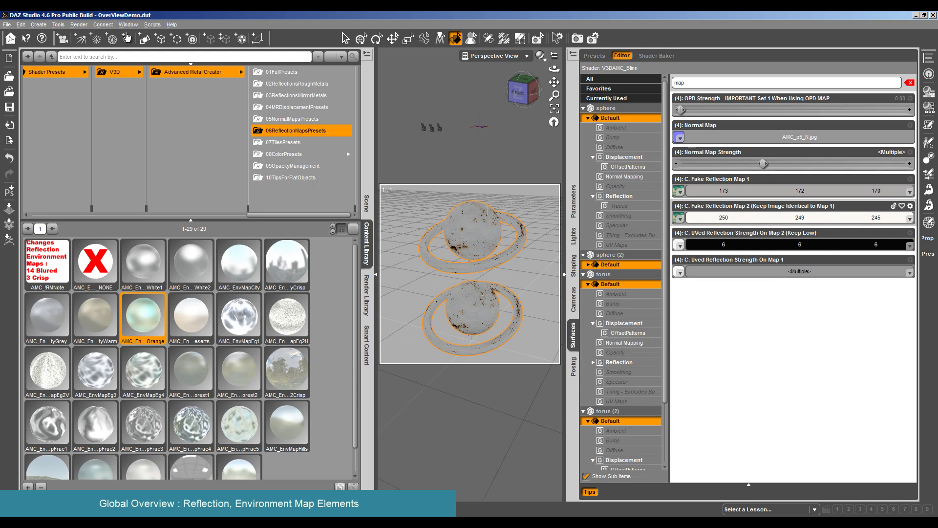
Render the scene with the blue and orange clouds reflection map, and close the finished render
{"action": "left_click", "coordinate": [79, 25]}
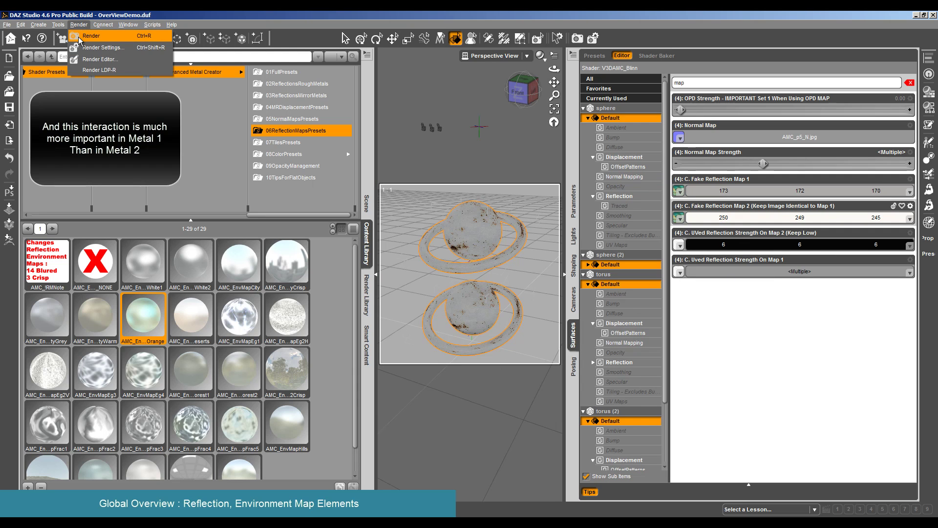
{"action": "left_click", "coordinate": [80, 36]}
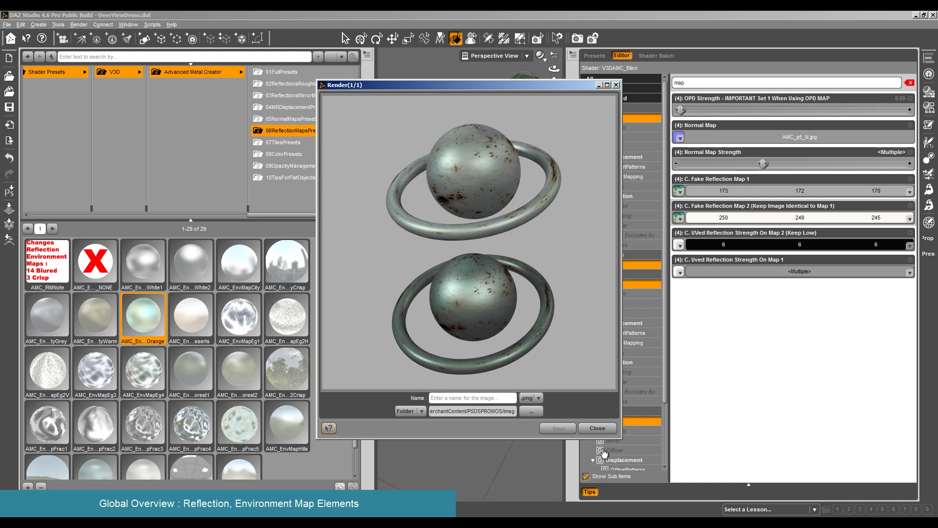
{"action": "left_click", "coordinate": [579, 430]}
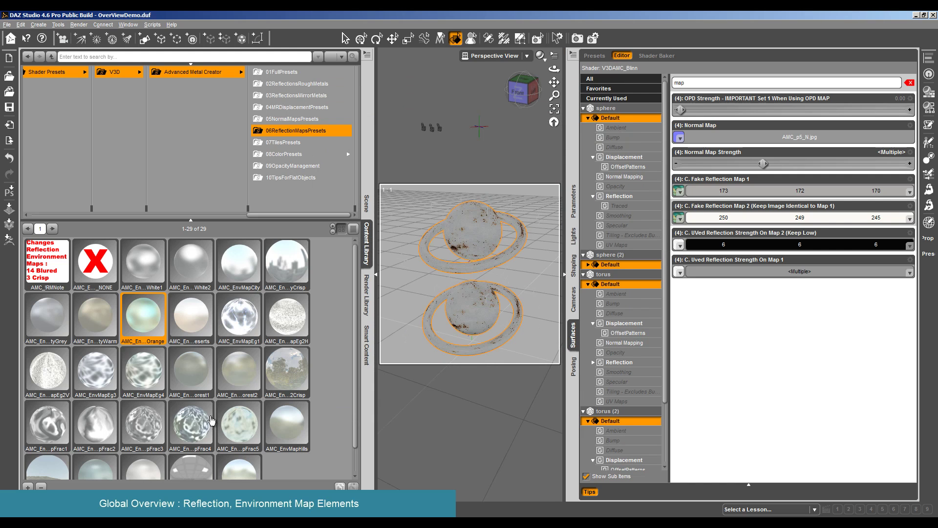
Apply the "AMC_En...pFrac3" reflection map preset to the selected spheres and rings, render the scene, and close the render
{"action": "double_click", "coordinate": [129, 426]}
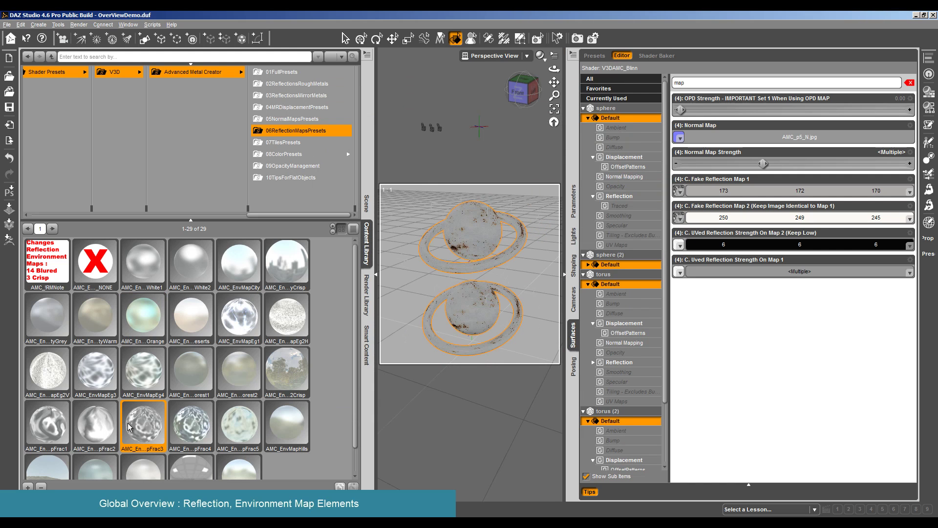
{"action": "left_click", "coordinate": [78, 24]}
{"action": "left_click", "coordinate": [88, 36]}
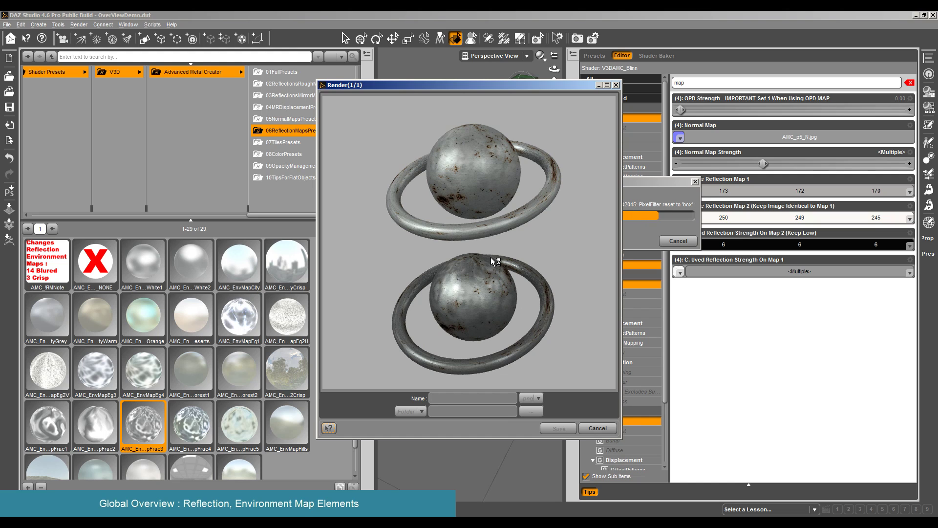
{"action": "left_click", "coordinate": [604, 429]}
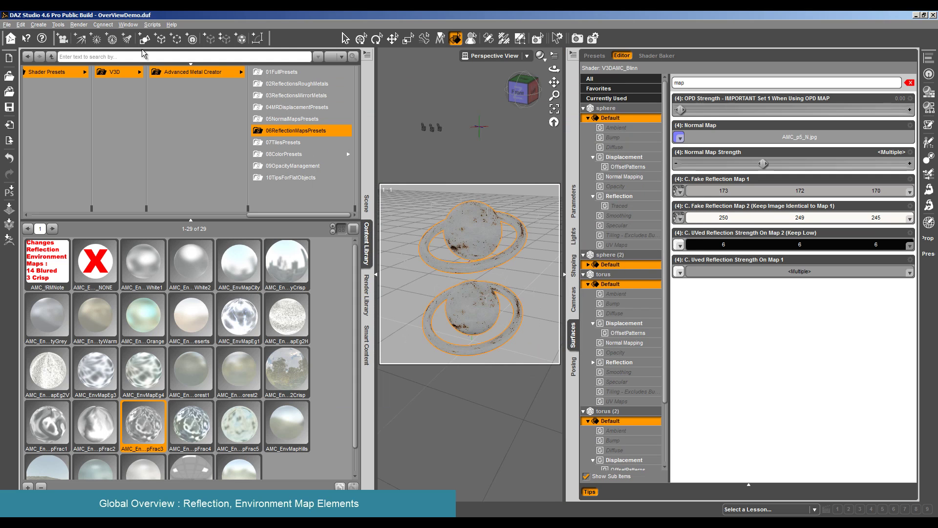
Open the Render Editor and compare Render 24 with Render 23 using the horizontal wipe and Toggle mode
{"action": "left_click", "coordinate": [90, 24]}
{"action": "left_click", "coordinate": [91, 58]}
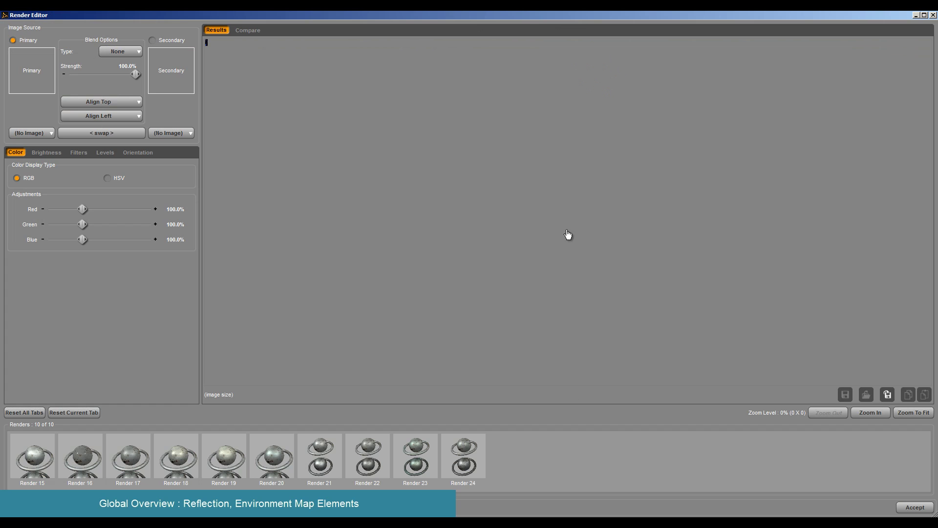
{"action": "left_click", "coordinate": [248, 30]}
{"action": "left_click", "coordinate": [359, 382]}
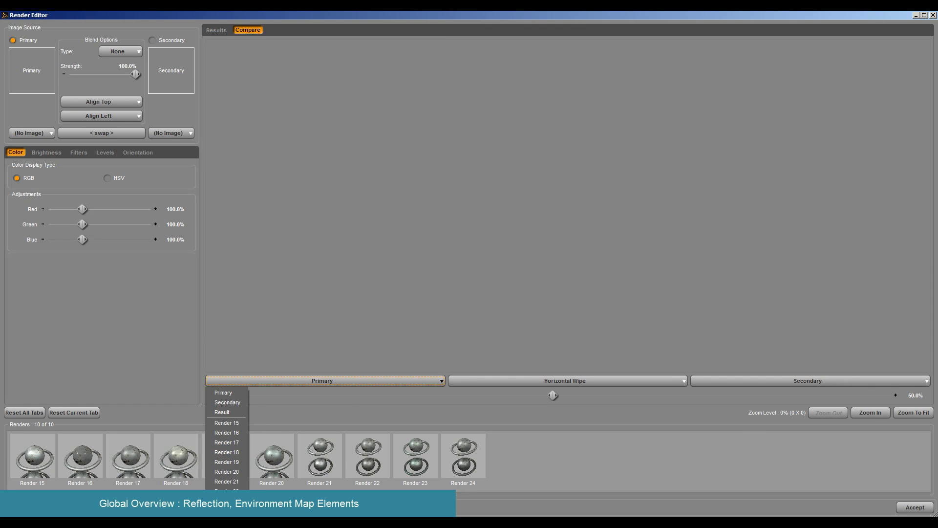
{"action": "left_click", "coordinate": [227, 510]}
{"action": "left_click", "coordinate": [808, 381]}
{"action": "left_click", "coordinate": [713, 501]}
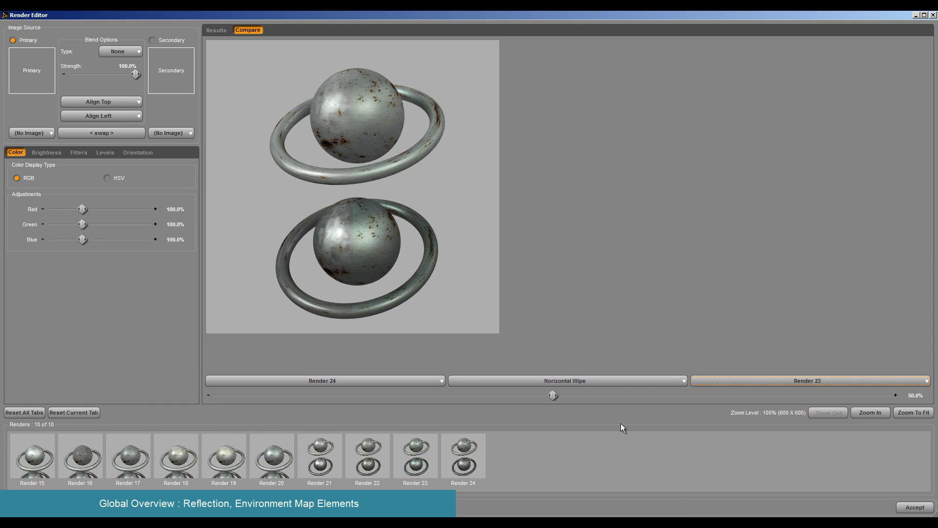
{"action": "left_click", "coordinate": [584, 382]}
{"action": "left_click", "coordinate": [493, 414]}
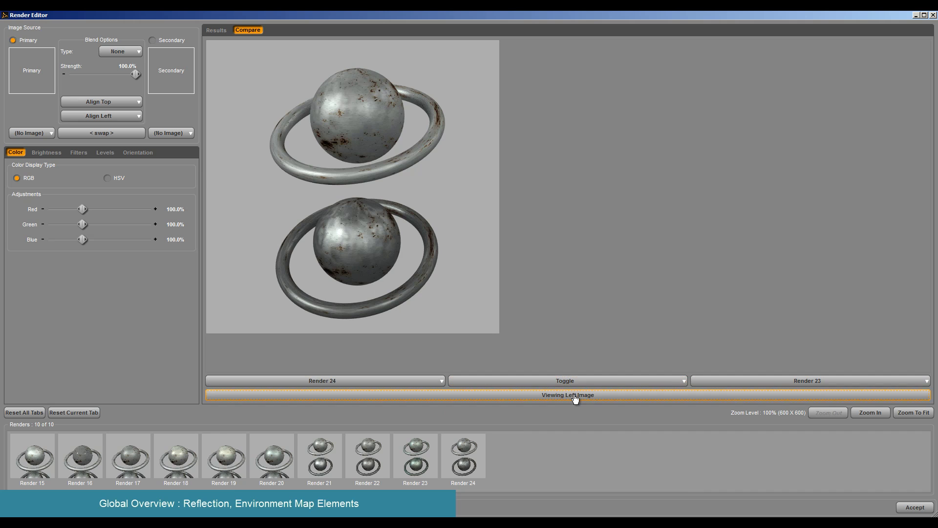
{"action": "left_click", "coordinate": [575, 400]}
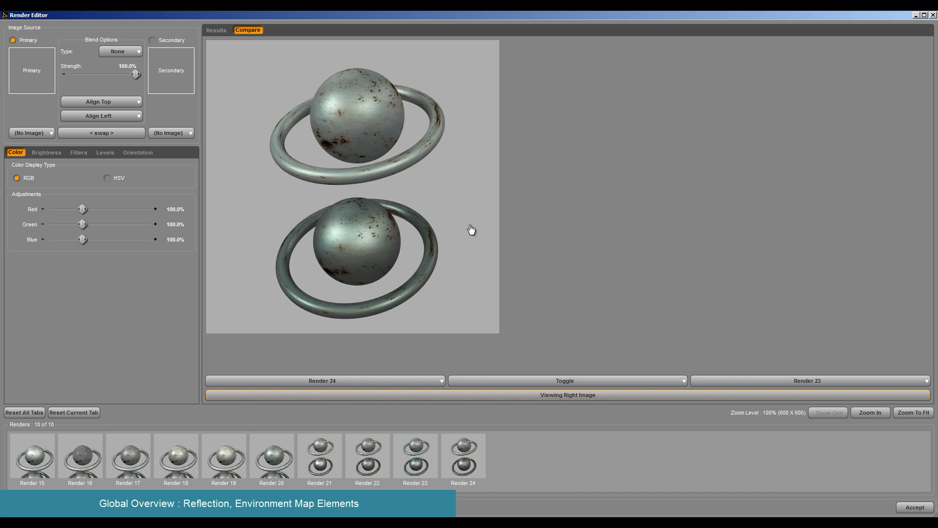
Compare Render 24 with Render 22 in Toggle mode
{"action": "left_click", "coordinate": [753, 381]}
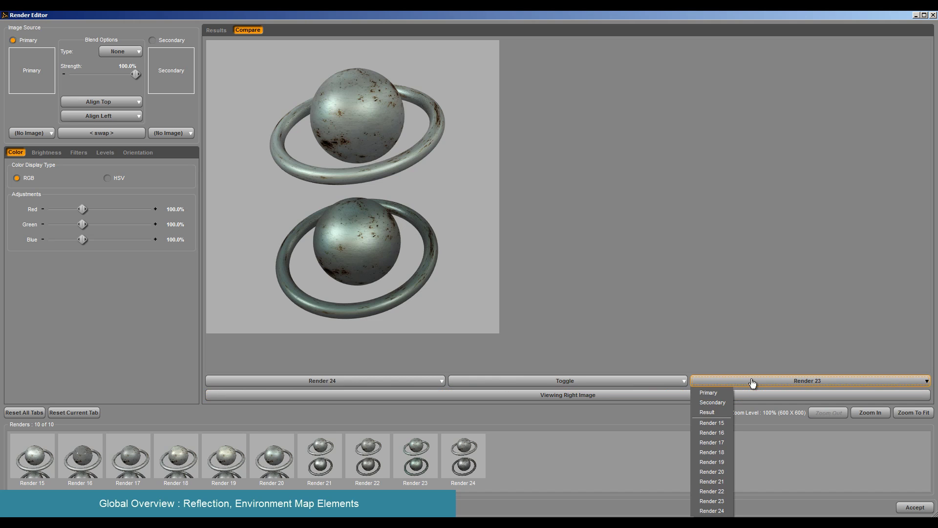
{"action": "left_click", "coordinate": [703, 490]}
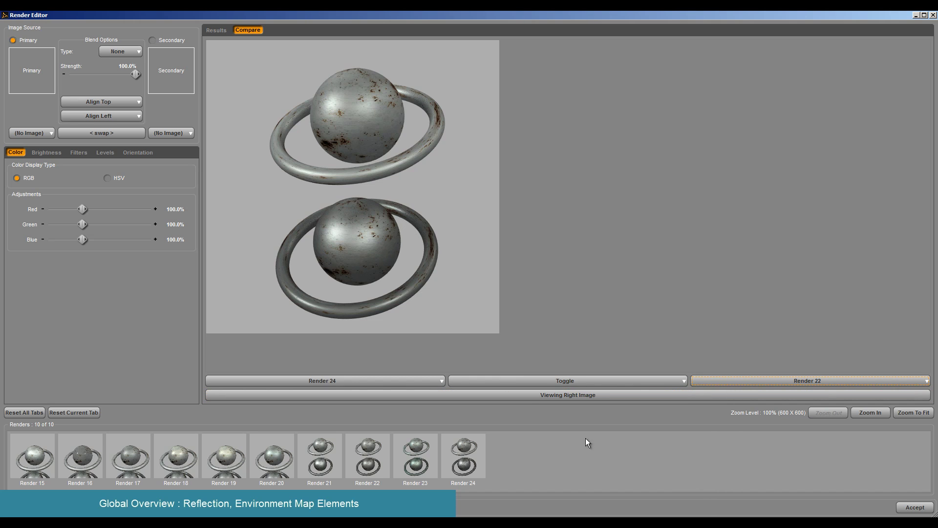
{"action": "left_click", "coordinate": [533, 400]}
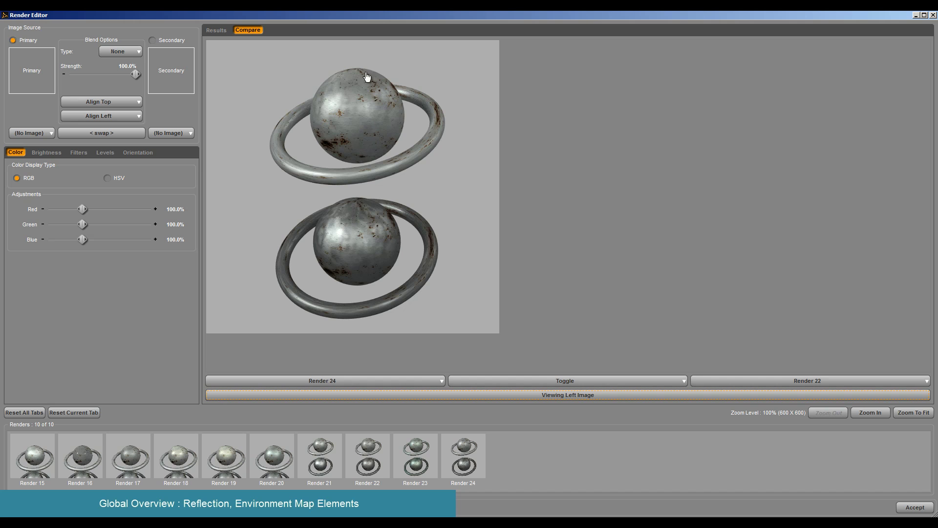
Replace the second comparison image with Render 21 and toggle repeatedly between it and Render 24
{"action": "left_click", "coordinate": [727, 382]}
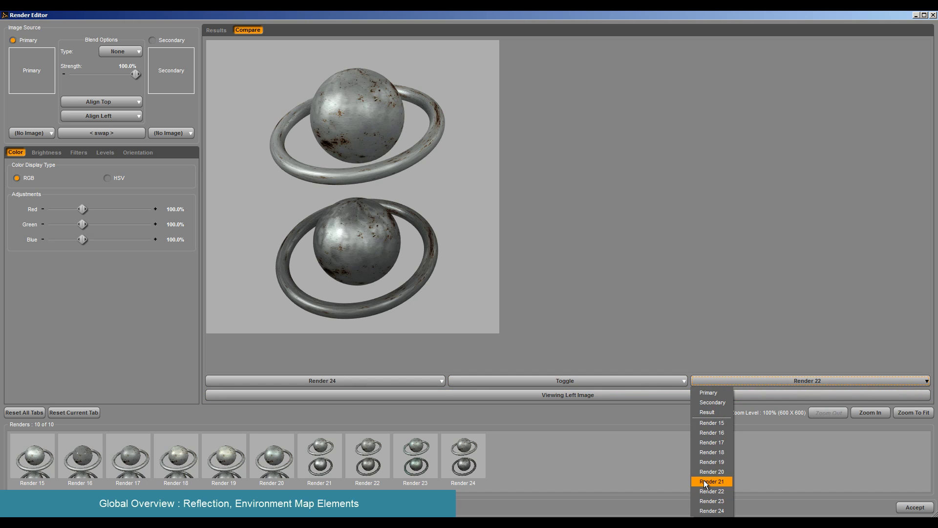
{"action": "left_click", "coordinate": [703, 480]}
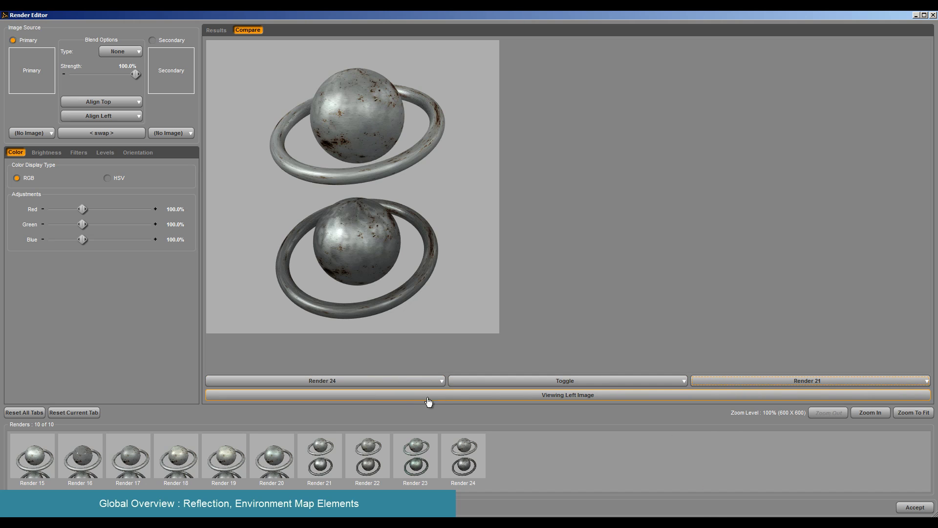
{"action": "left_click", "coordinate": [536, 400]}
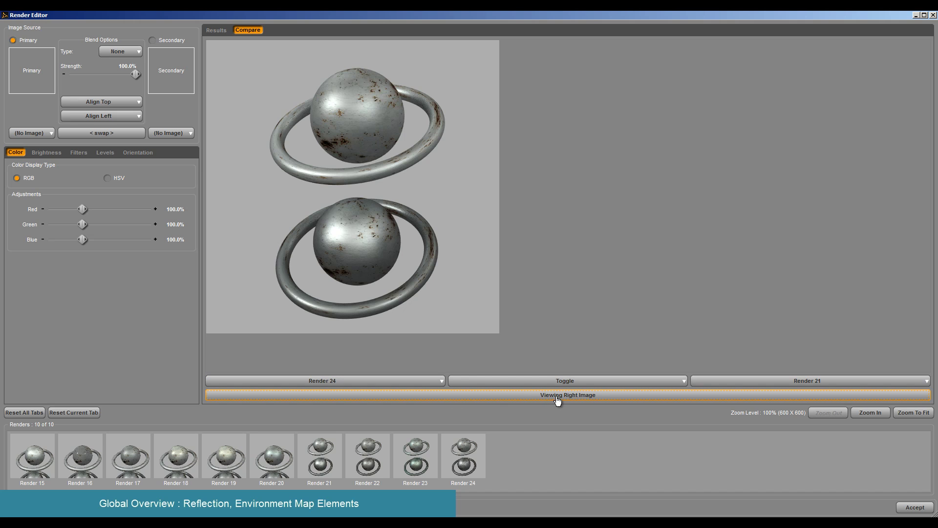
{"action": "left_click", "coordinate": [557, 399]}
{"action": "left_click", "coordinate": [558, 399]}
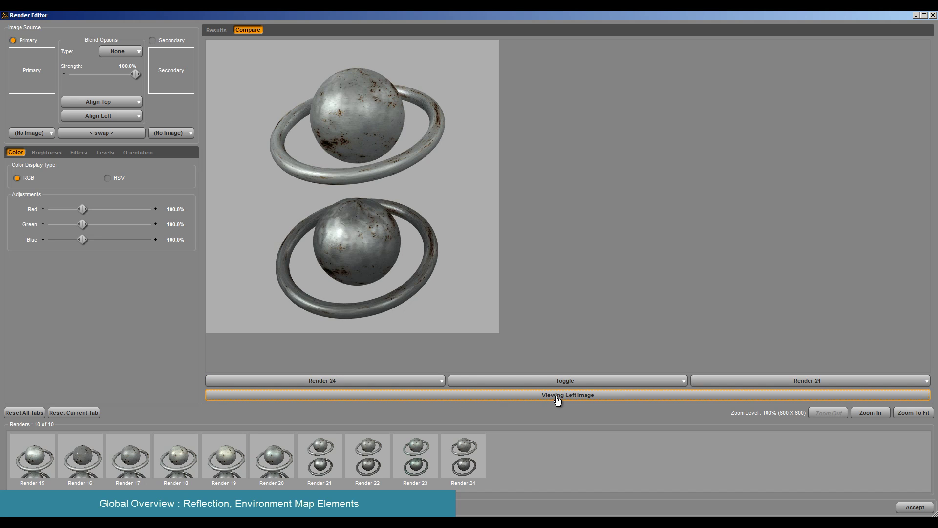
{"action": "left_click", "coordinate": [558, 401]}
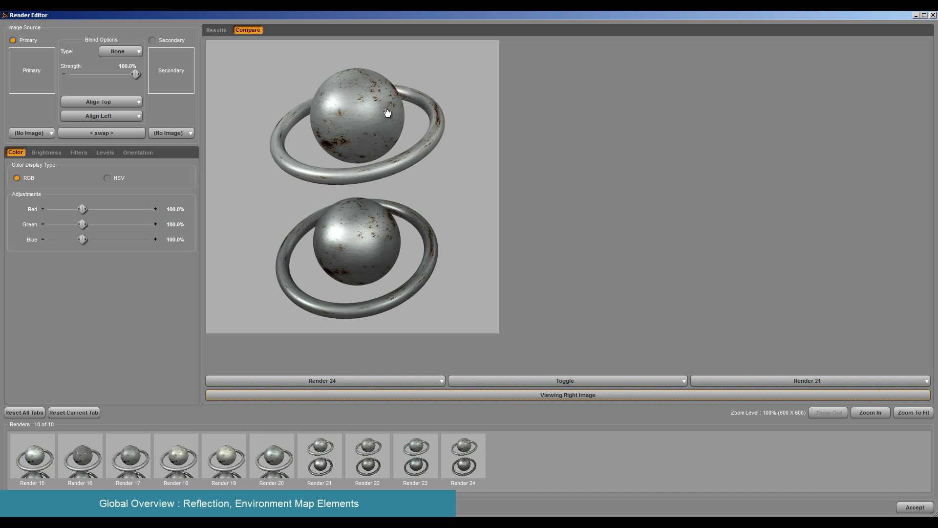
{"action": "left_click", "coordinate": [622, 398]}
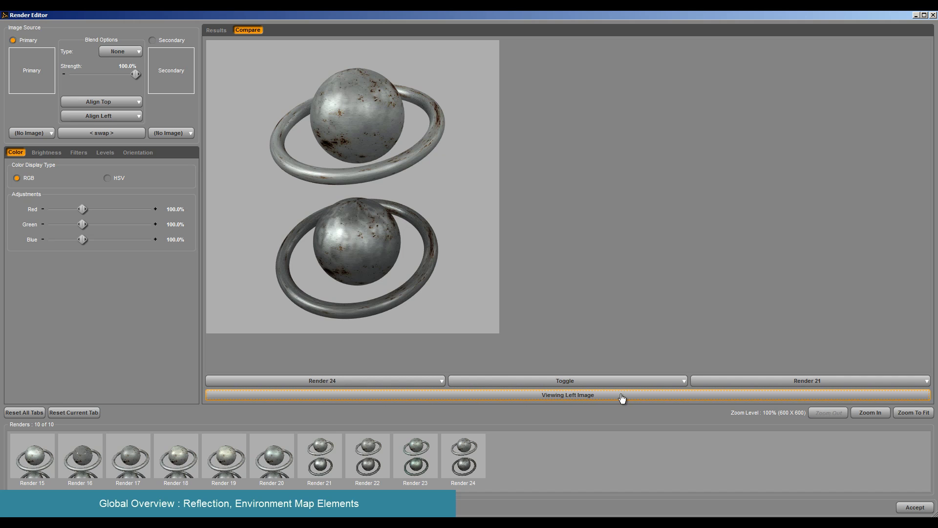
Switch the second comparison image back to Render 22 and toggle between it and Render 24 again
{"action": "left_click", "coordinate": [743, 381]}
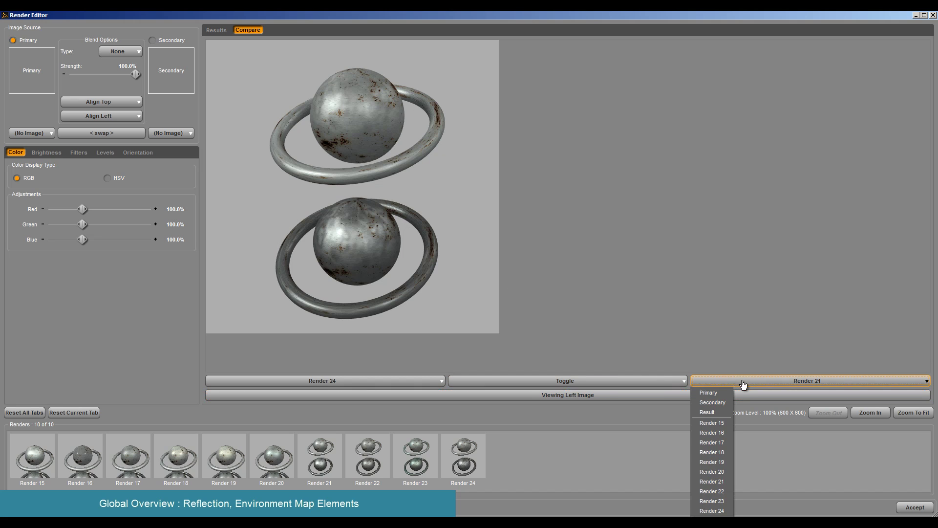
{"action": "left_click", "coordinate": [714, 489]}
{"action": "left_click", "coordinate": [630, 397]}
{"action": "left_click", "coordinate": [630, 400]}
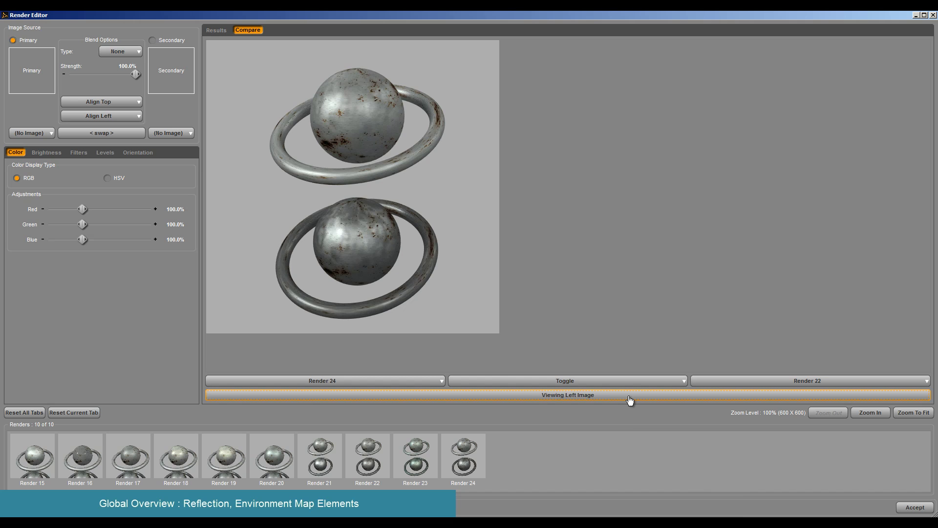
{"action": "left_click", "coordinate": [706, 398]}
Compare Render 24 against Render 21 and Render 23, and close the Render Editor
{"action": "left_click", "coordinate": [756, 382]}
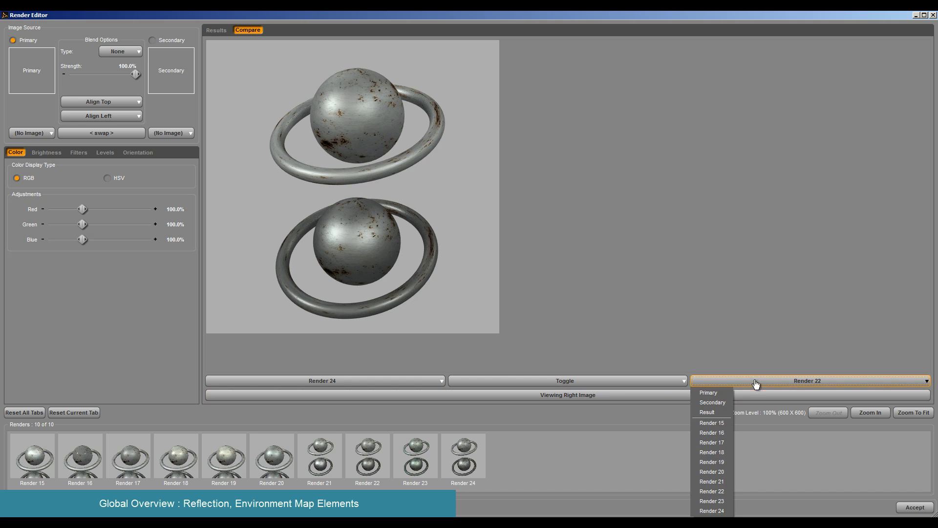
{"action": "left_click", "coordinate": [720, 482]}
{"action": "left_click", "coordinate": [789, 383]}
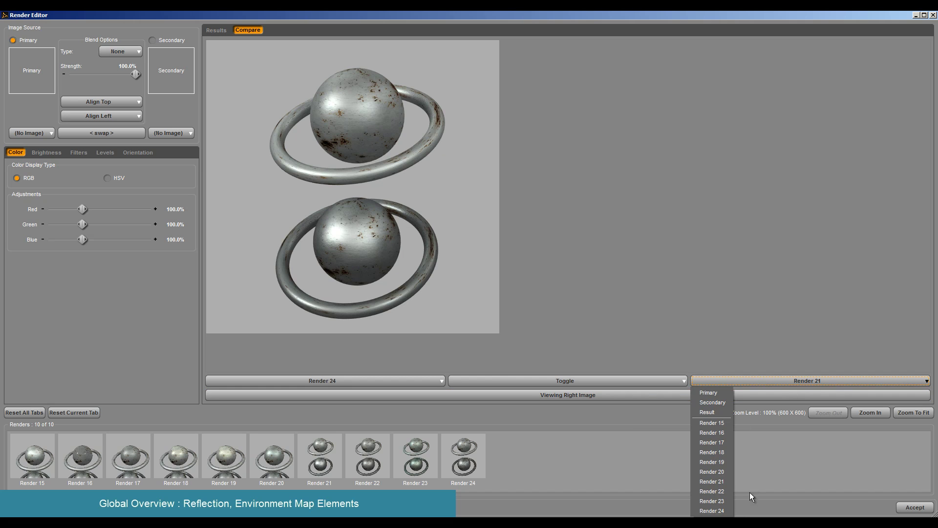
{"action": "left_click", "coordinate": [722, 502]}
{"action": "left_click", "coordinate": [639, 399]}
{"action": "left_click", "coordinate": [639, 400]}
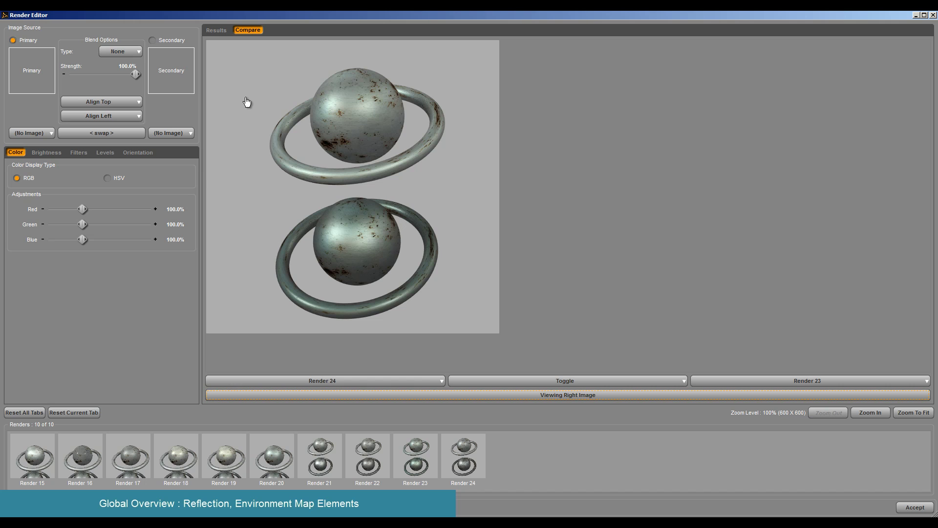
{"action": "left_click", "coordinate": [933, 15]}
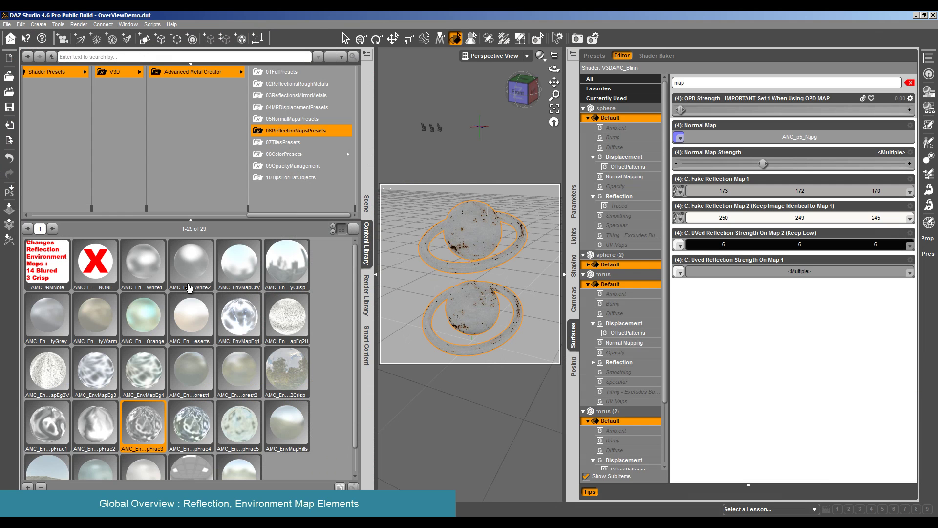
Apply the AMC_EnvMapCity reflection map preset to the selected spheres and rings, and select only the upper sphere
{"action": "left_click", "coordinate": [252, 270]}
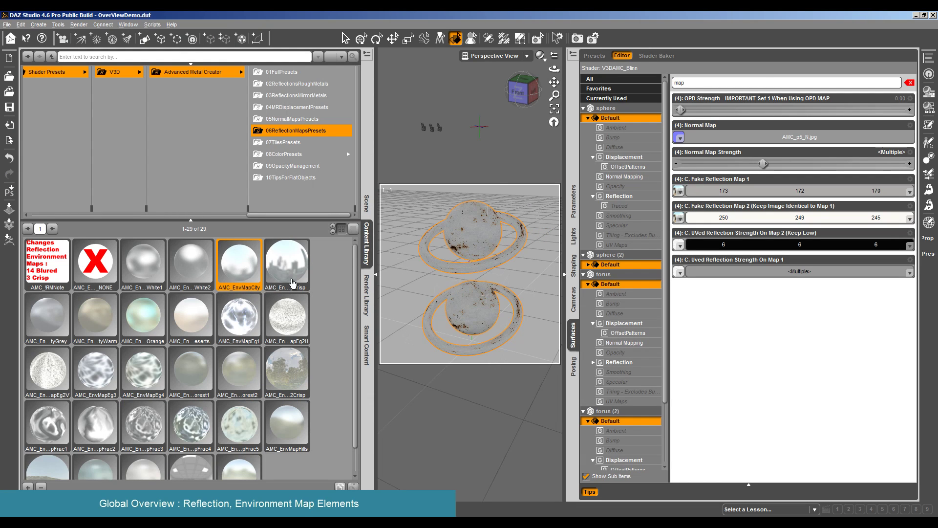
{"action": "left_click_drag", "start_coordinate": [292, 284], "coordinate": [468, 231]}
{"action": "mouse_move", "coordinate": [51, 316]}
{"action": "left_click_drag", "start_coordinate": [45, 330], "coordinate": [468, 238]}
{"action": "left_click", "coordinate": [448, 242]}
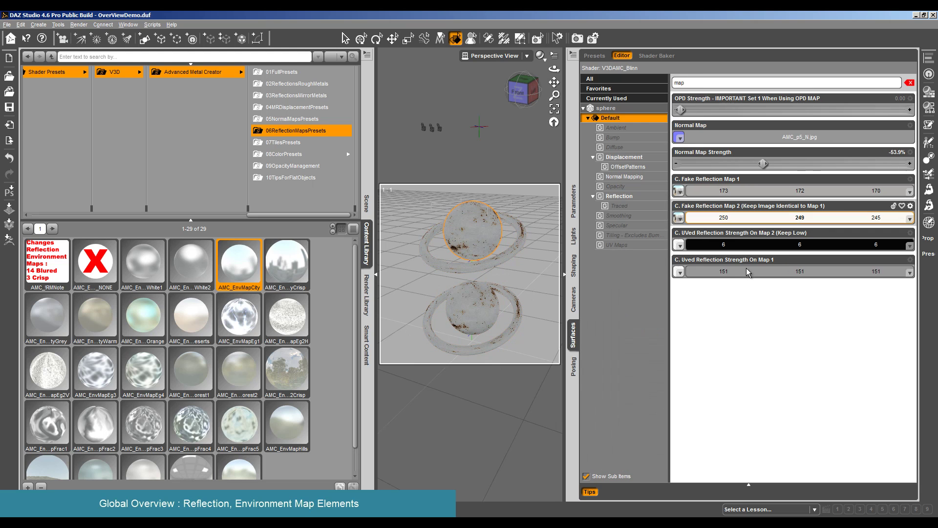
Clear the "map" filter and look through the upper sphere's surface property groups, ending with the Reflection settings
{"action": "left_click", "coordinate": [910, 82]}
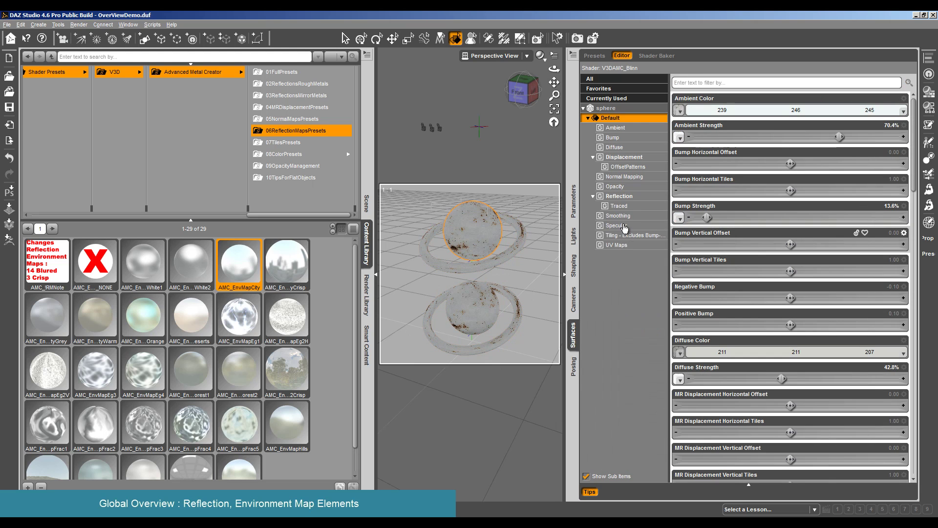
{"action": "left_click", "coordinate": [608, 225]}
{"action": "left_click", "coordinate": [640, 129]}
{"action": "left_click", "coordinate": [629, 138]}
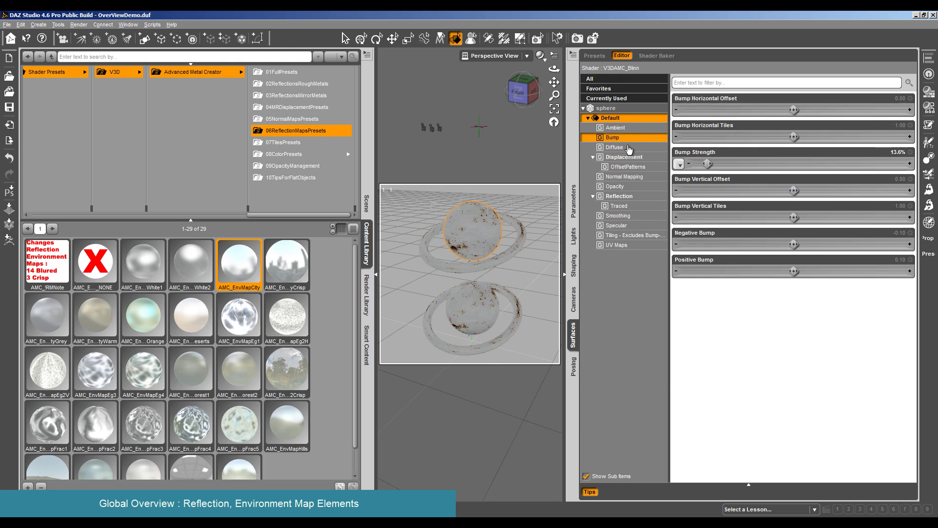
{"action": "left_click", "coordinate": [630, 148]}
{"action": "left_click", "coordinate": [630, 167]}
{"action": "left_click", "coordinate": [625, 177]}
{"action": "left_click", "coordinate": [623, 196]}
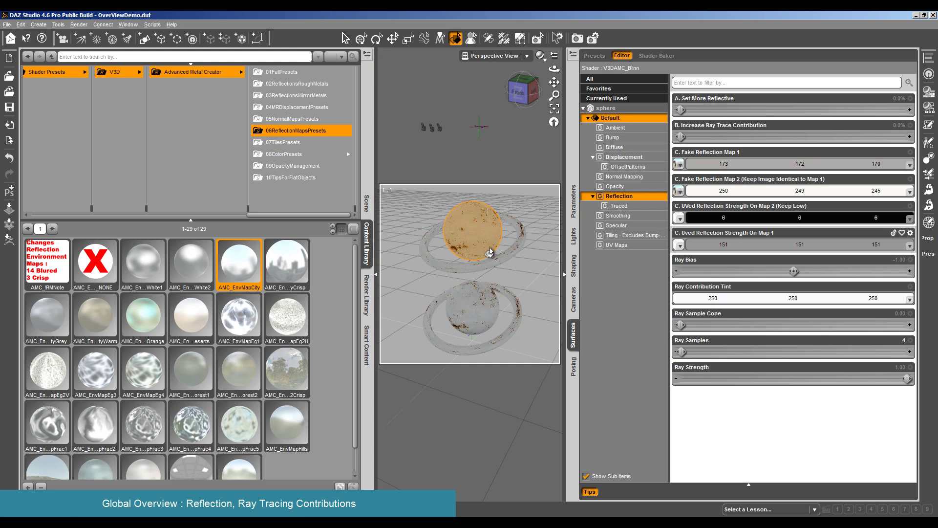
Collapse the Content Library pane and raise the upper sphere's Increase Ray Trace Contribution to 100.4%
{"action": "left_click", "coordinate": [377, 284]}
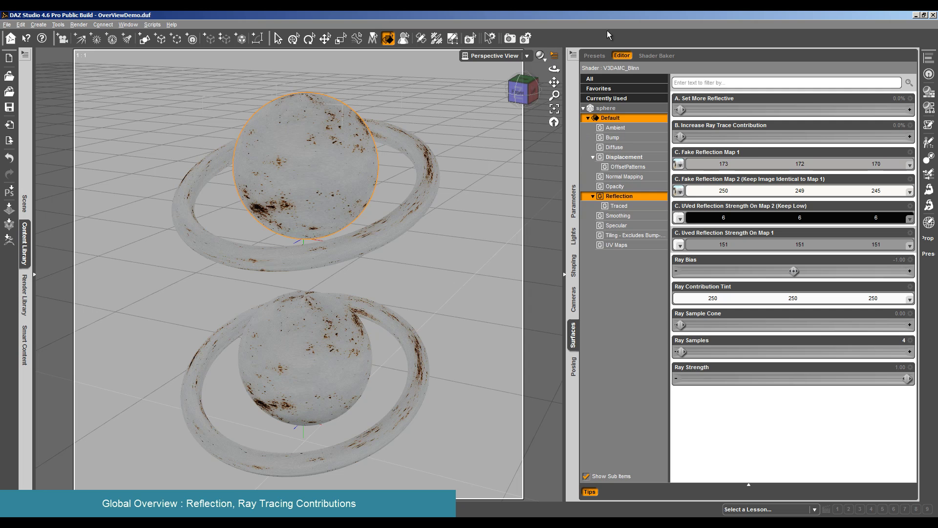
{"action": "left_click_drag", "start_coordinate": [524, 89], "coordinate": [529, 96]}
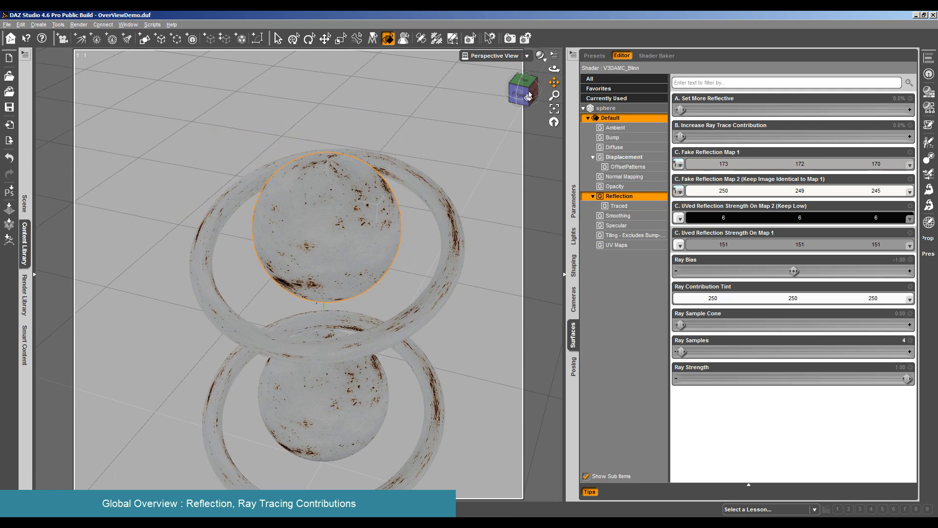
{"action": "scroll", "coordinate": [455, 235], "scroll_direction": "up", "scroll_amount": 3}
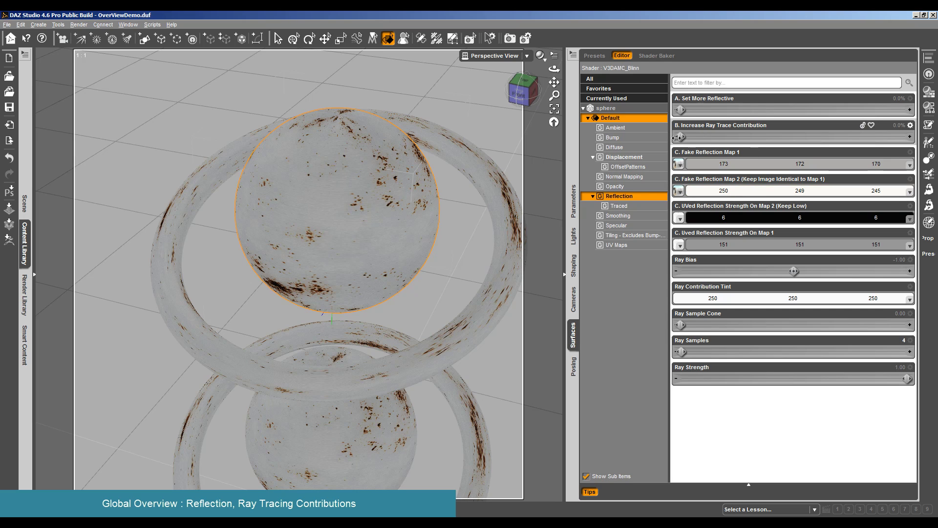
{"action": "left_click_drag", "start_coordinate": [677, 138], "coordinate": [749, 137]}
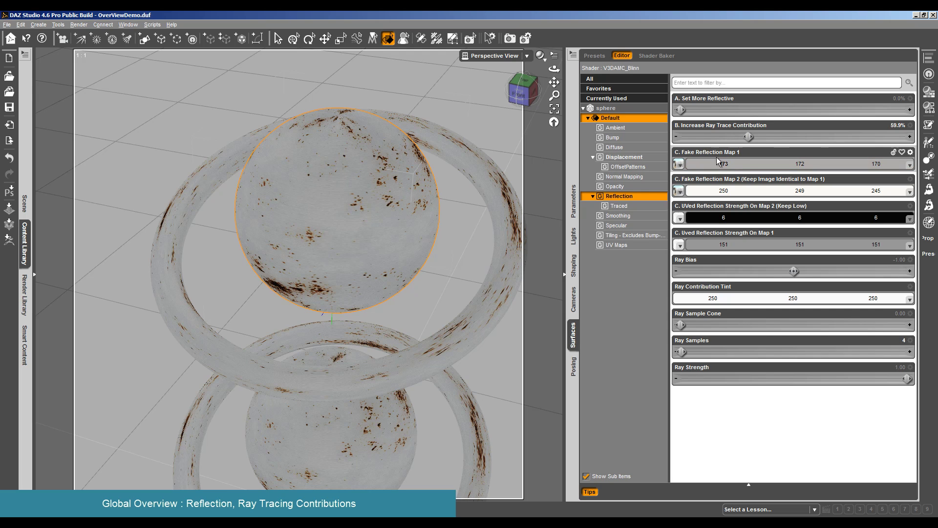
{"action": "left_click_drag", "start_coordinate": [749, 137], "coordinate": [789, 137]}
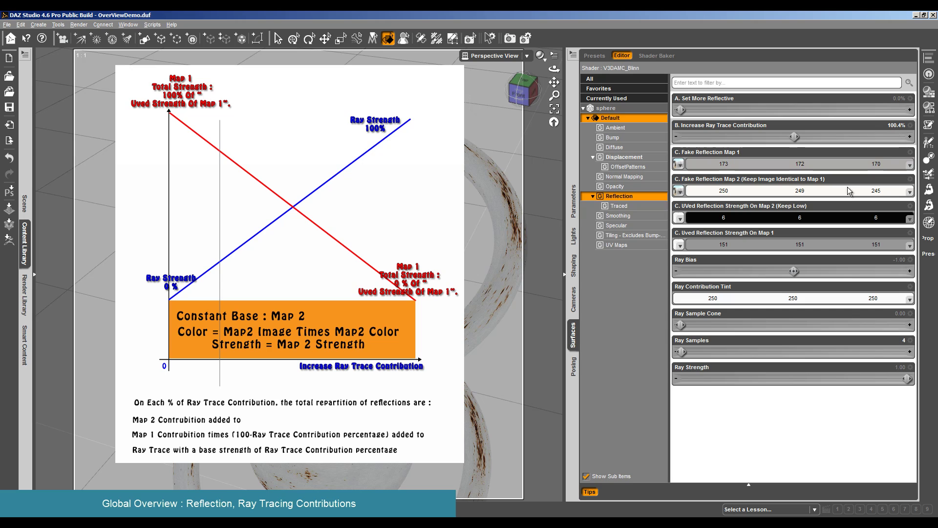
Set the upper sphere's UVed Reflection Strength On Map 2 to bright green, RGB 40, 255, 7
{"action": "left_click", "coordinate": [754, 223]}
{"action": "left_click_drag", "start_coordinate": [540, 204], "coordinate": [538, 196]}
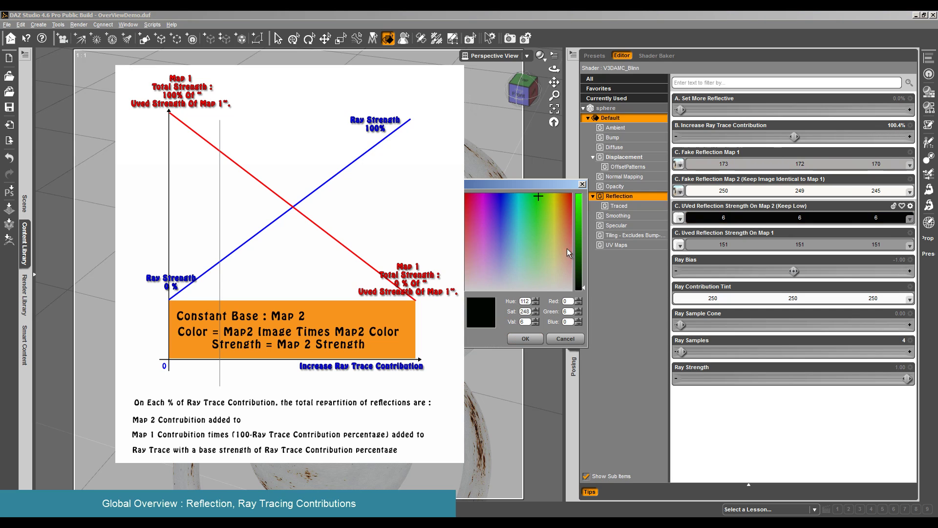
{"action": "left_click", "coordinate": [578, 195]}
{"action": "left_click", "coordinate": [526, 339]}
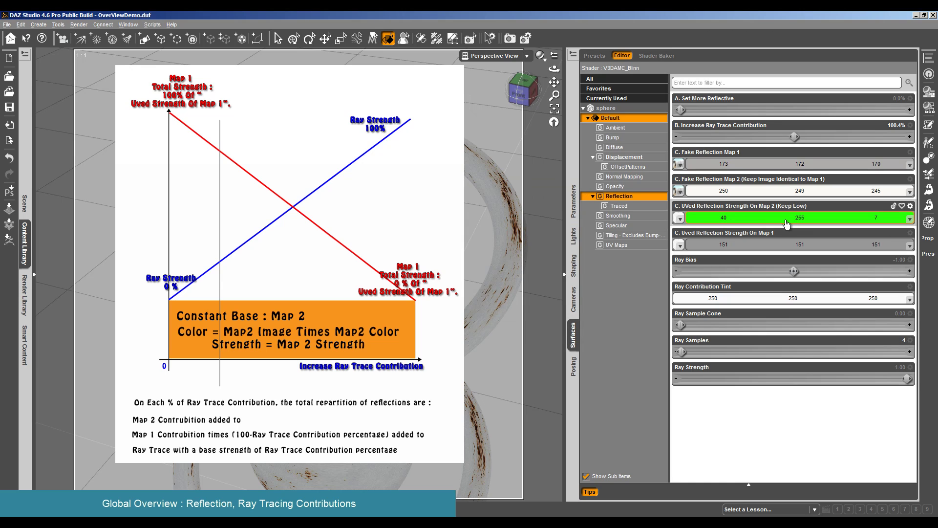
Set the upper sphere's Increase Ray Trace Contribution to 0%
{"action": "left_click", "coordinate": [895, 125]}
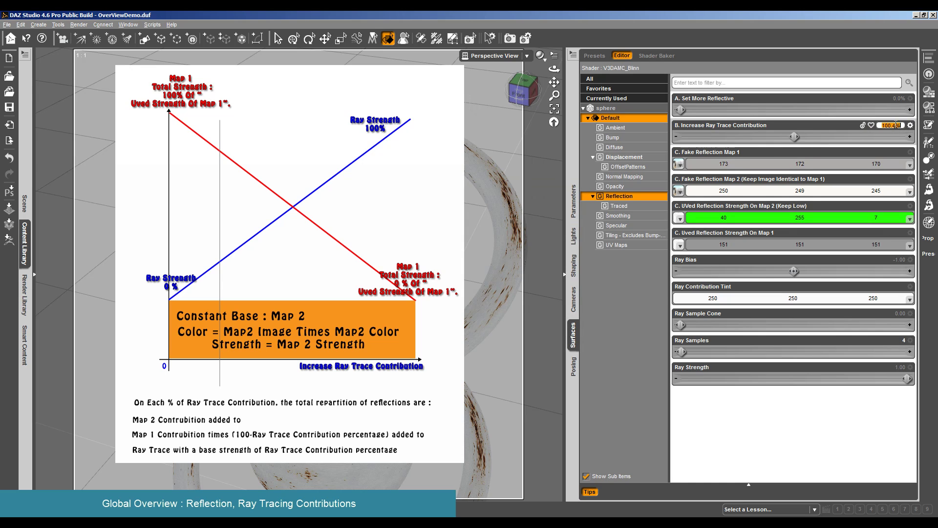
{"action": "type", "text": "0"}
{"action": "key", "text": "Return"}
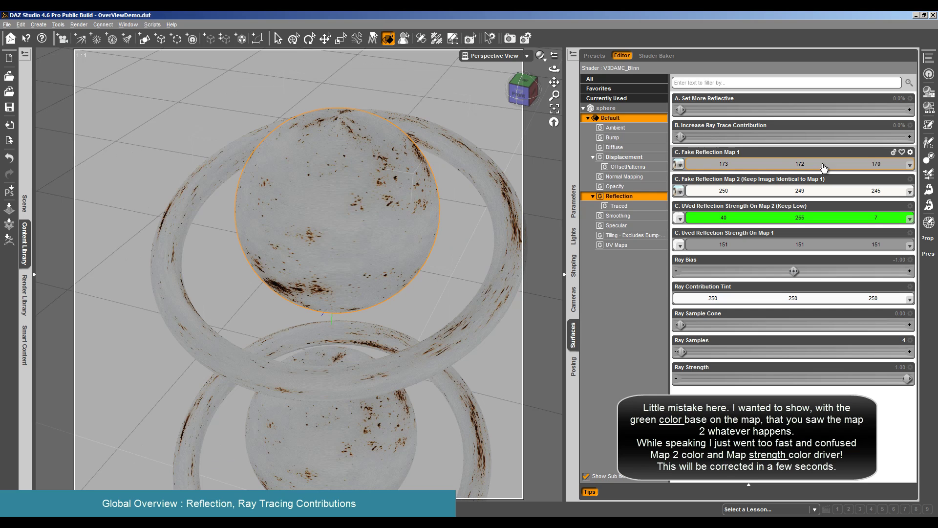
Test-render the scene with the upper sphere's green Map 2 strength, cancelling once the preview is readable
{"action": "left_click", "coordinate": [80, 25]}
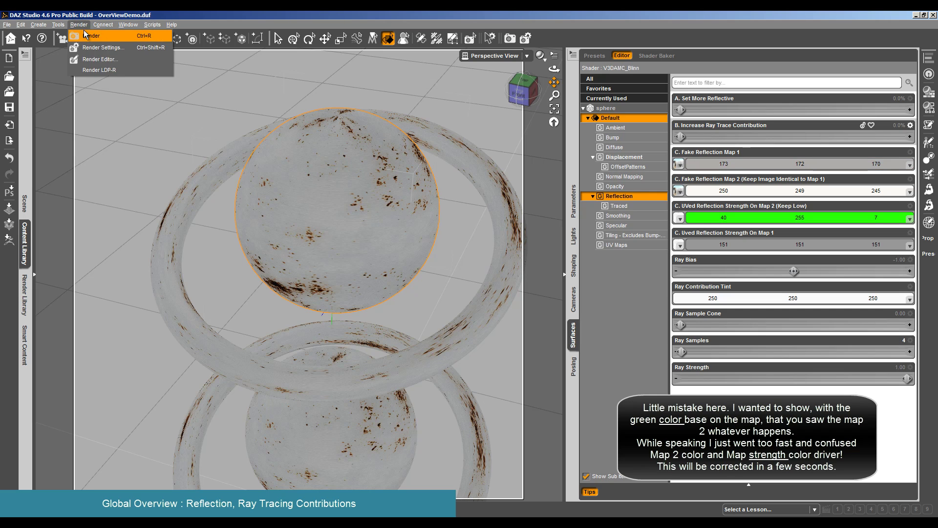
{"action": "left_click", "coordinate": [86, 34]}
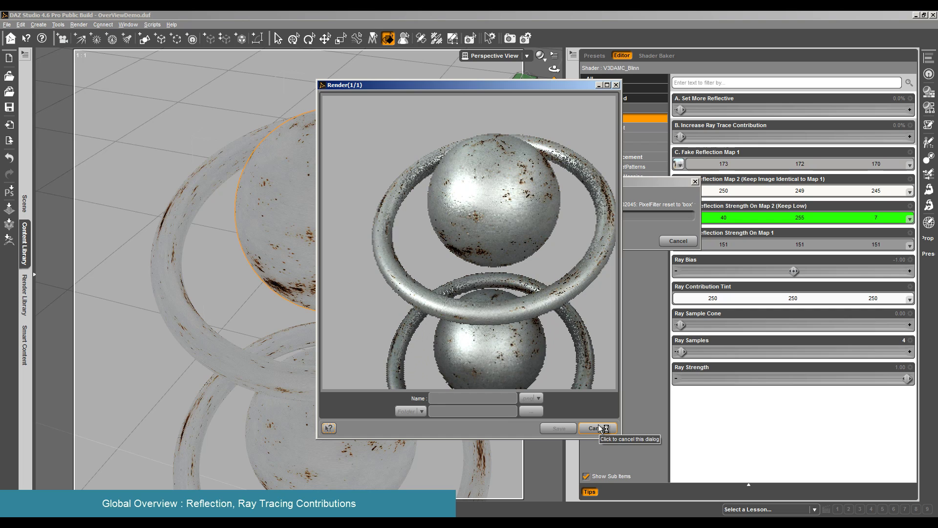
{"action": "left_click", "coordinate": [601, 428]}
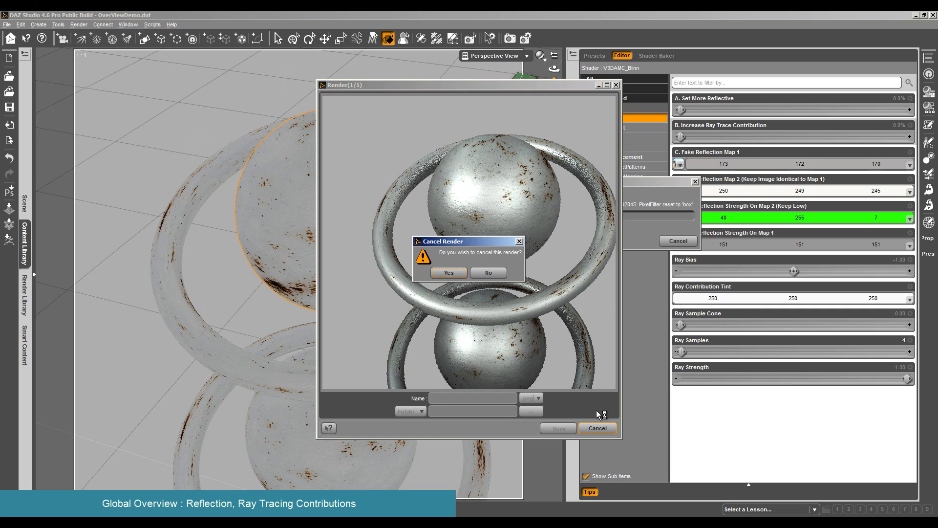
{"action": "left_click", "coordinate": [465, 272]}
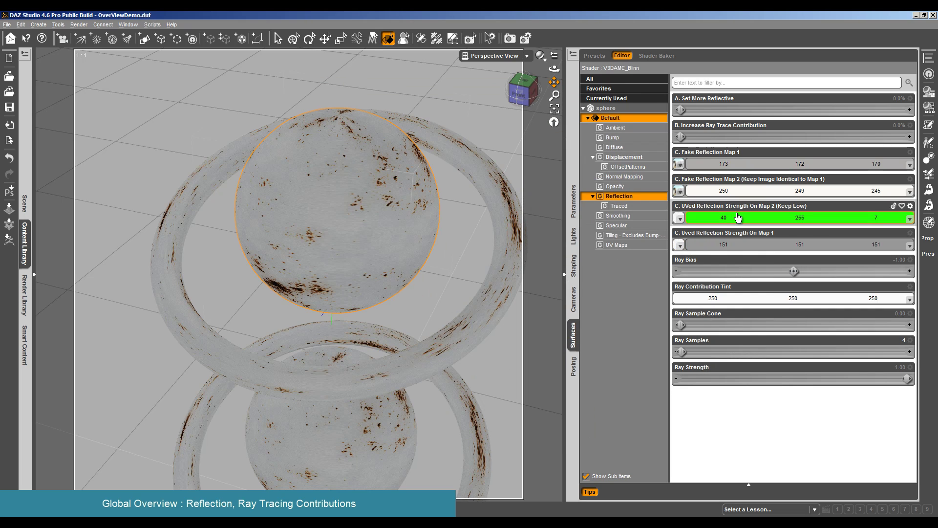
Set the upper sphere's UVed Reflection Strength On Map 2 to white, RGB 255, 255, 255, and Fake Reflection Map 2 to green, RGB 16, 250, 0
{"action": "left_click", "coordinate": [740, 218]}
{"action": "left_click", "coordinate": [550, 290]}
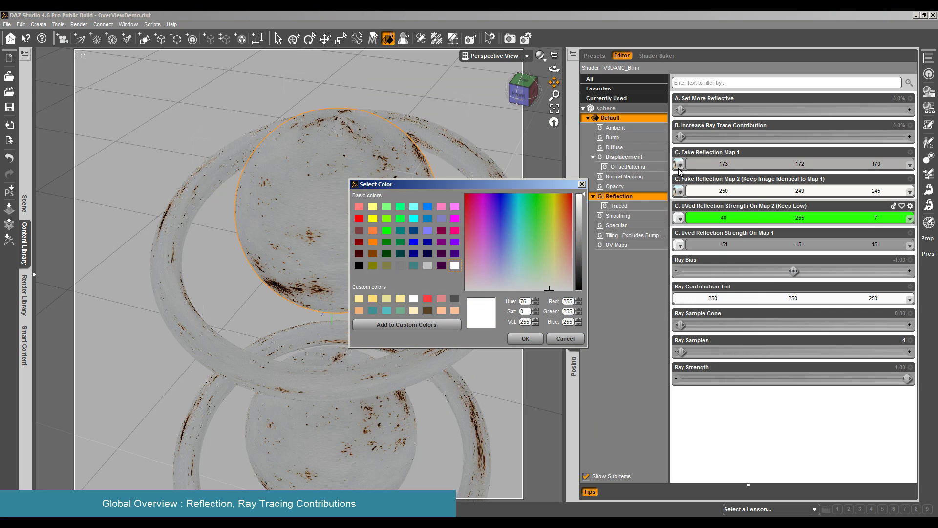
{"action": "left_click", "coordinate": [525, 338]}
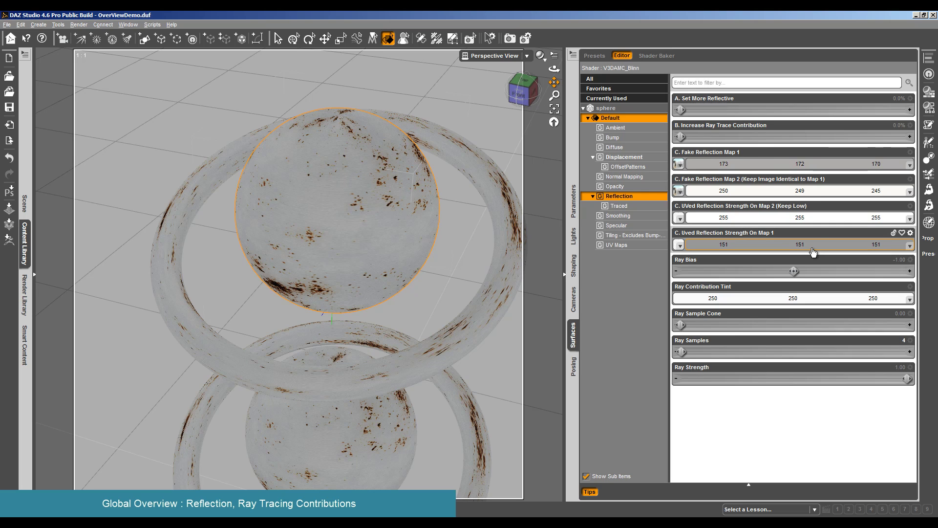
{"action": "left_click", "coordinate": [828, 190]}
{"action": "left_click", "coordinate": [537, 195]}
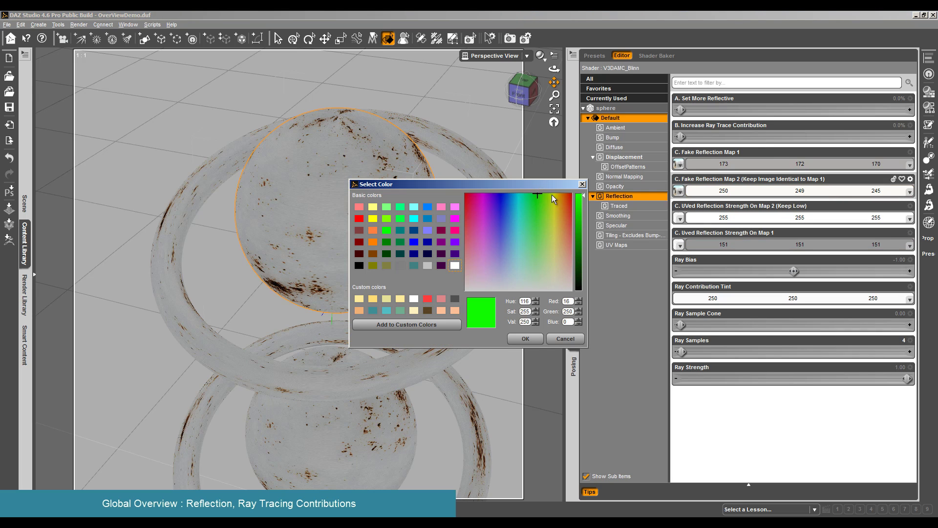
{"action": "left_click", "coordinate": [526, 339]}
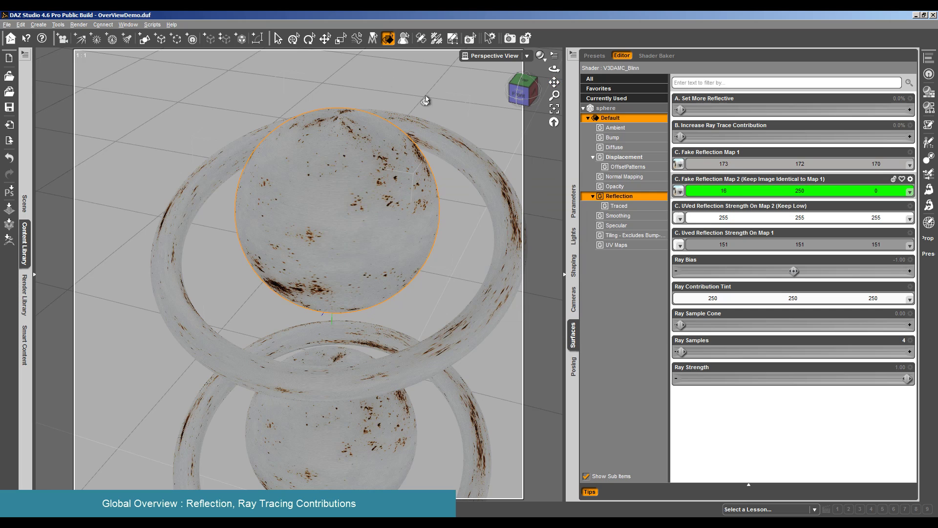
Test-render the scene to check the green Fake Reflection Map 2 on the upper sphere, and stop the render
{"action": "left_click", "coordinate": [78, 25]}
{"action": "left_click", "coordinate": [90, 32]}
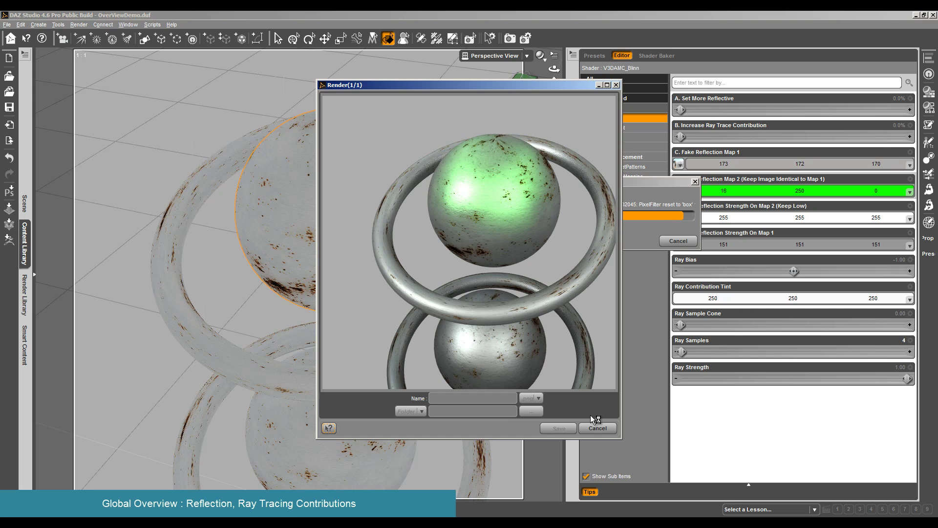
{"action": "left_click", "coordinate": [593, 429]}
{"action": "left_click", "coordinate": [449, 275]}
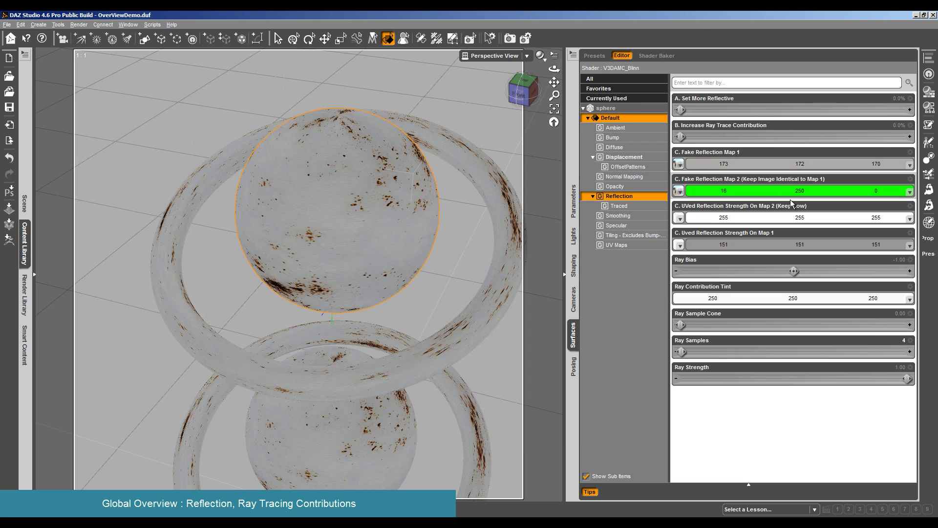
{"action": "left_click", "coordinate": [773, 193]}
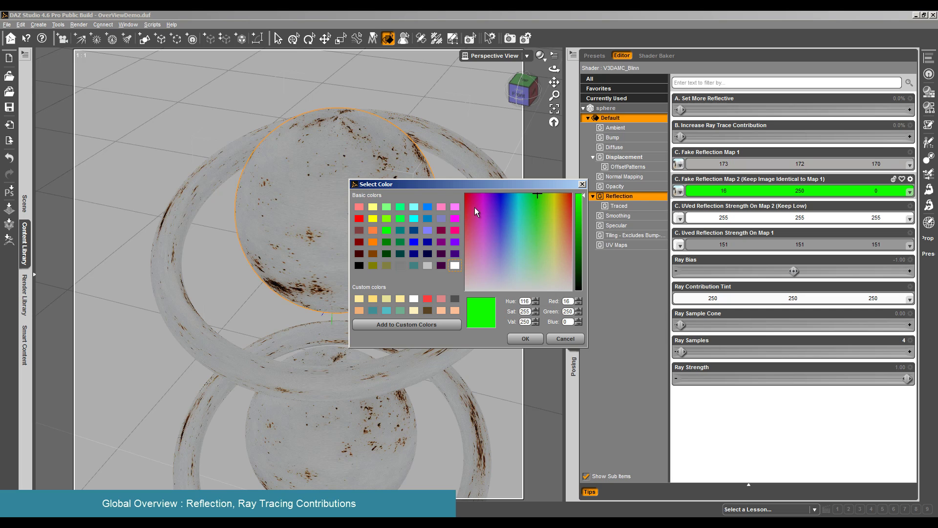
{"action": "left_click_drag", "start_coordinate": [475, 210], "coordinate": [539, 188]}
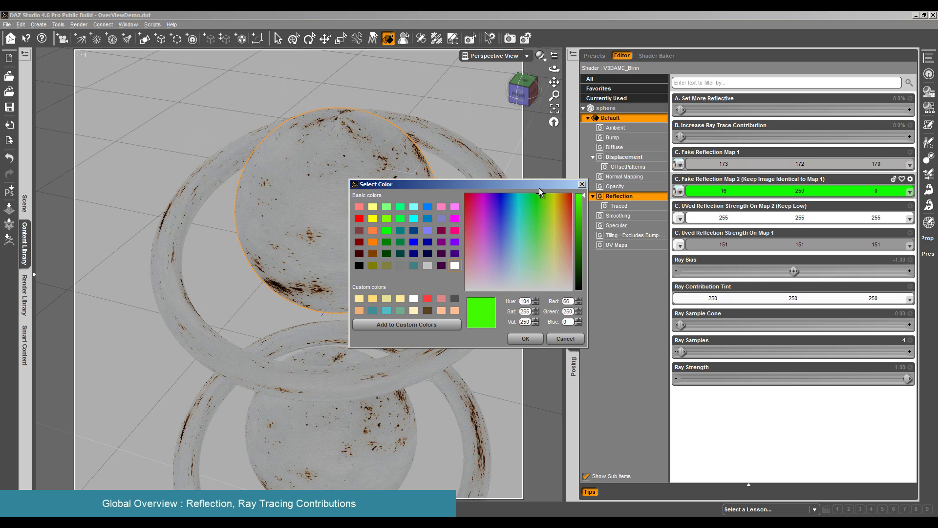
{"action": "left_click", "coordinate": [534, 338]}
Set the upper sphere's Fake Reflection Map 1 colour to magenta, RGB 255, 5, 235
{"action": "left_click", "coordinate": [772, 166]}
{"action": "left_click", "coordinate": [482, 195]}
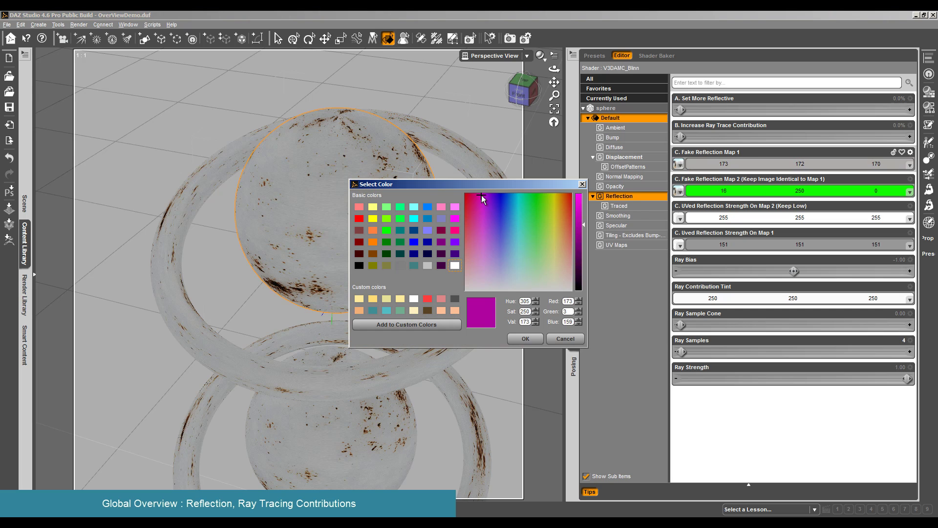
{"action": "left_click", "coordinate": [579, 195]}
{"action": "left_click", "coordinate": [526, 339]}
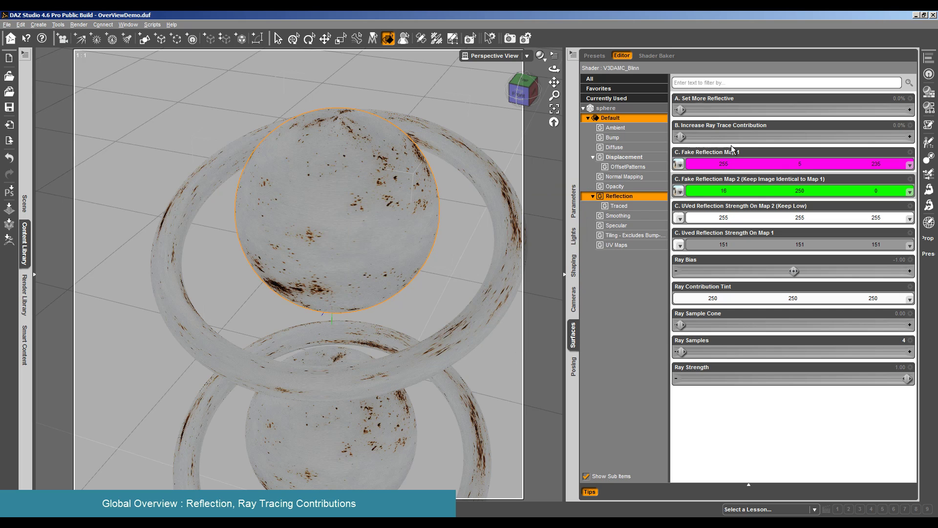
Test-render the scene with magenta Map 1 and green Map 2 on the upper sphere, and cancel the render
{"action": "left_click", "coordinate": [79, 25]}
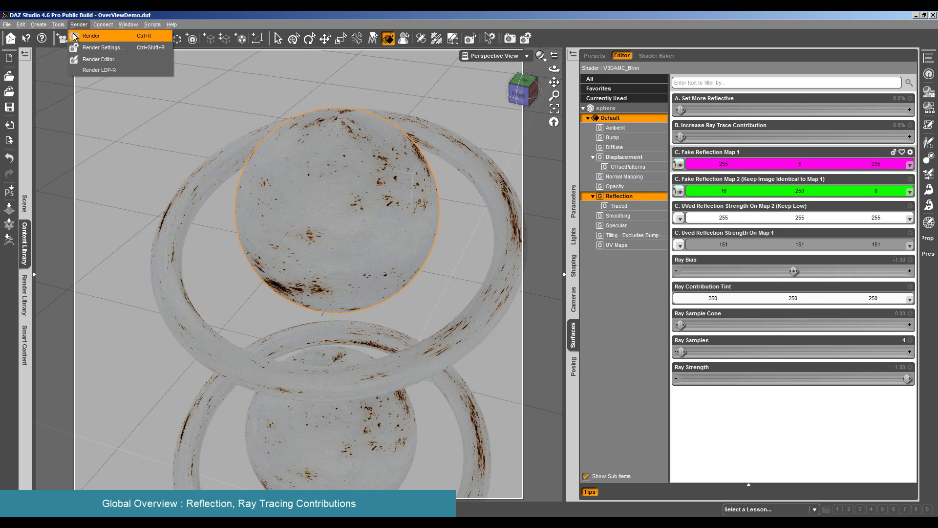
{"action": "left_click", "coordinate": [89, 32]}
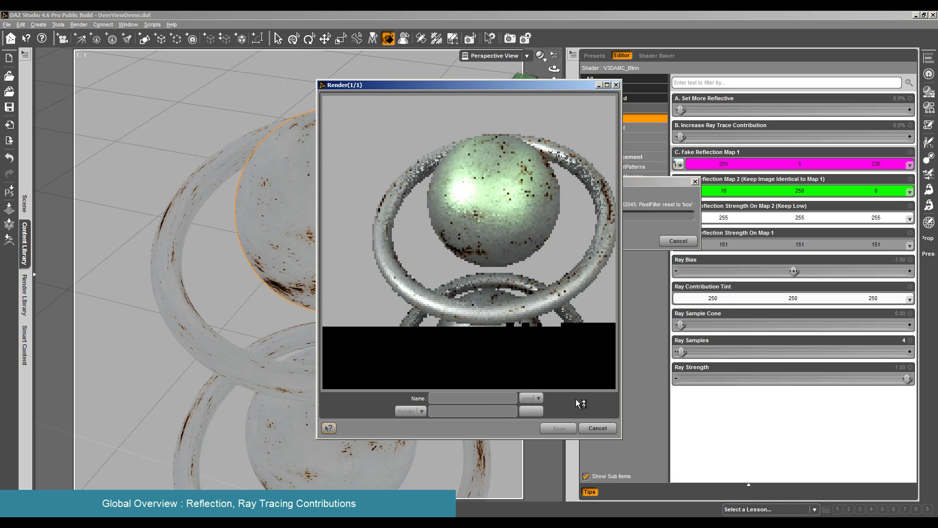
{"action": "left_click", "coordinate": [598, 428]}
{"action": "left_click", "coordinate": [449, 273]}
Set the upper sphere's UVed Reflection Strength On Map 1 to white, RGB 255, 255, 255
{"action": "left_click", "coordinate": [788, 245]}
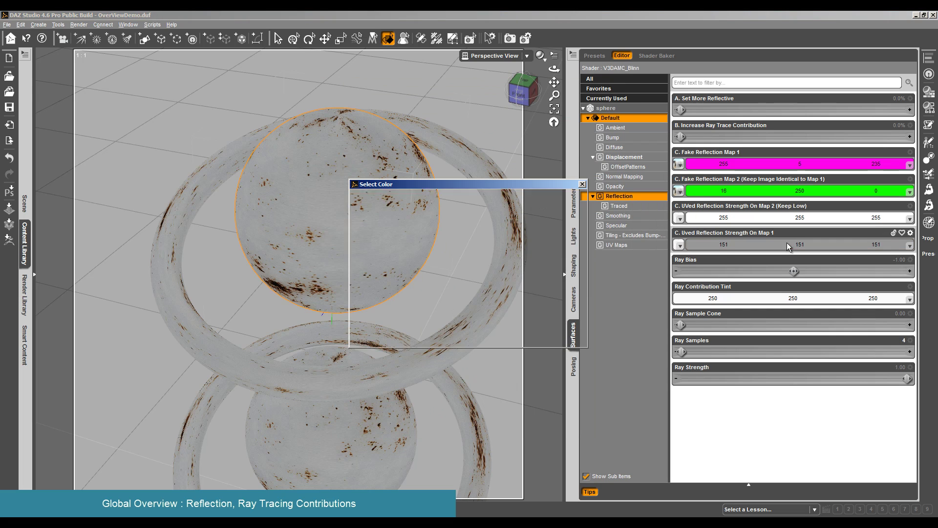
{"action": "left_click", "coordinate": [536, 319]}
{"action": "left_click", "coordinate": [526, 339]}
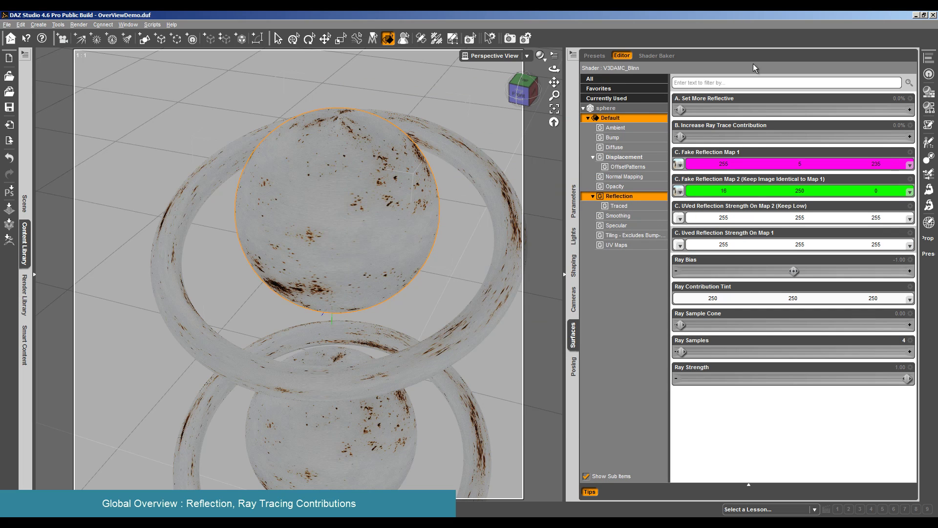
Test-render the scene with both map strengths at full white, and cancel the render
{"action": "left_click", "coordinate": [79, 24]}
{"action": "left_click", "coordinate": [91, 36]}
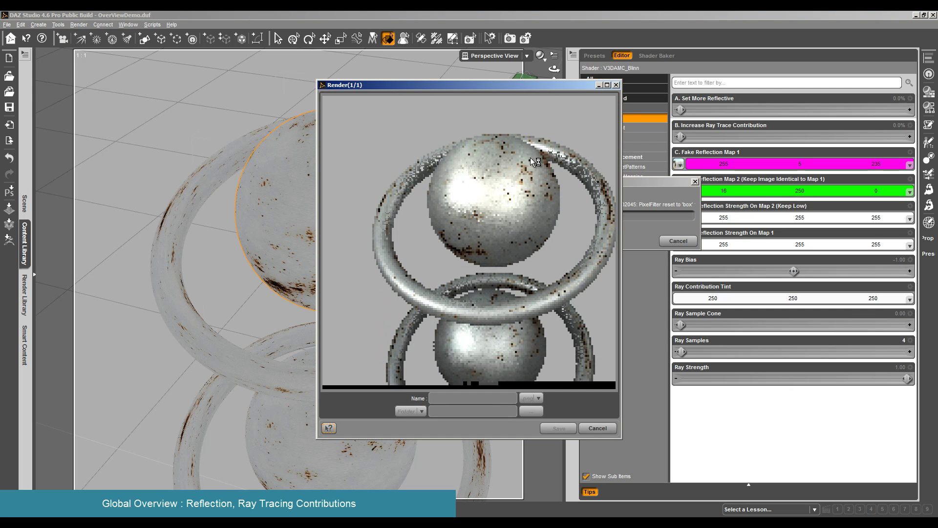
{"action": "left_click", "coordinate": [596, 428]}
{"action": "left_click", "coordinate": [448, 272]}
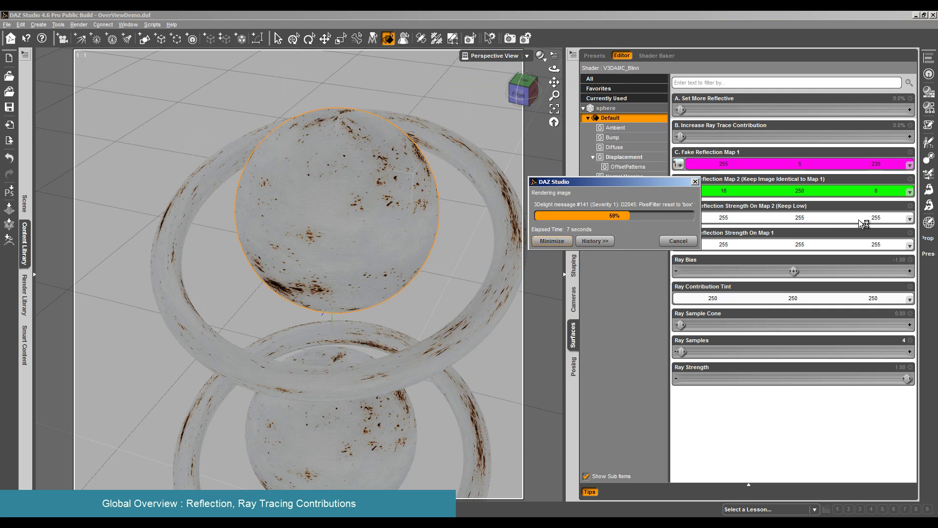
Set the upper sphere's Fake Reflection Map 2 to RGB 250, 250, 250 and its UVed Reflection Strength On Map 2 to RGB 19, 19, 19
{"action": "left_click", "coordinate": [873, 191]}
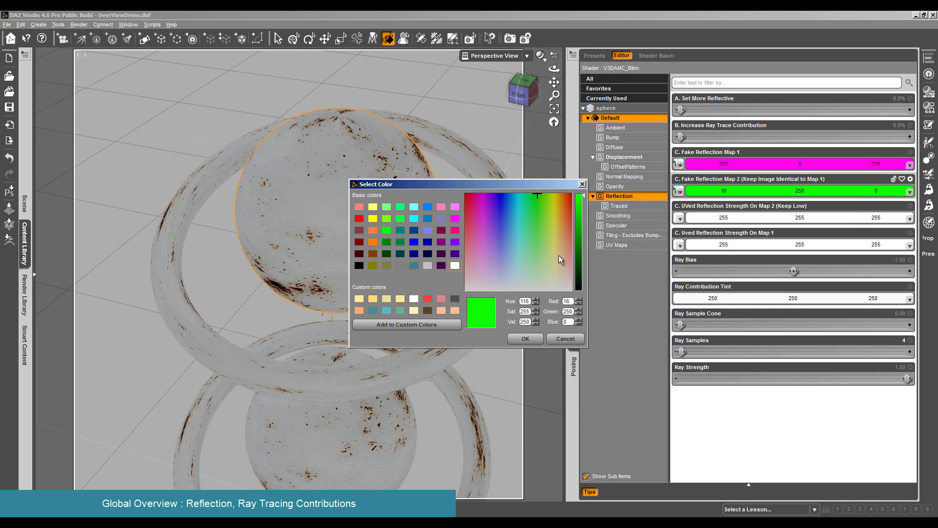
{"action": "left_click_drag", "start_coordinate": [559, 255], "coordinate": [567, 290]}
{"action": "left_click", "coordinate": [525, 339]}
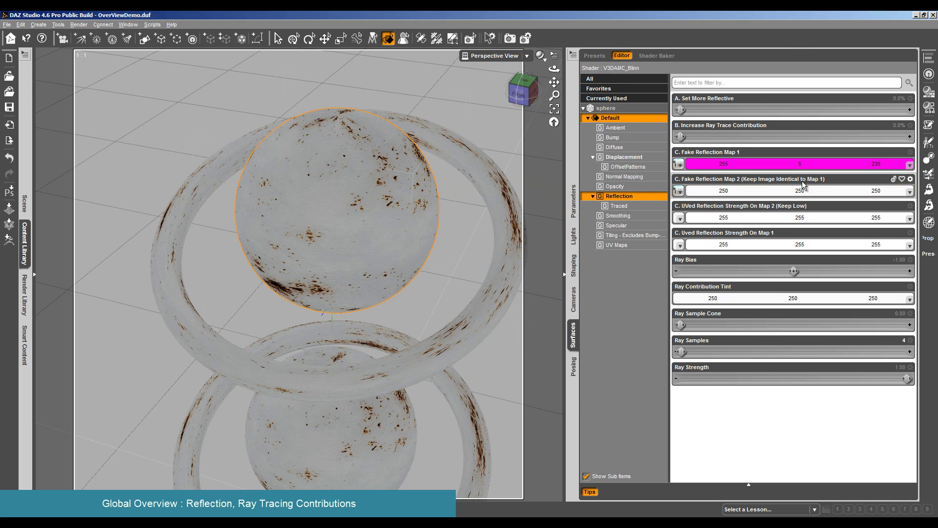
{"action": "left_click", "coordinate": [761, 218]}
{"action": "left_click_drag", "start_coordinate": [579, 243], "coordinate": [581, 289]}
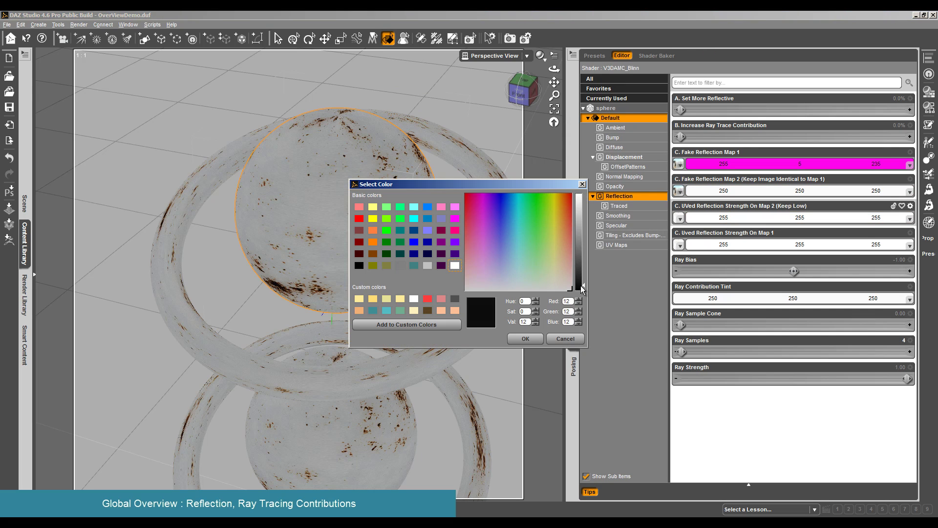
{"action": "left_click", "coordinate": [527, 339]}
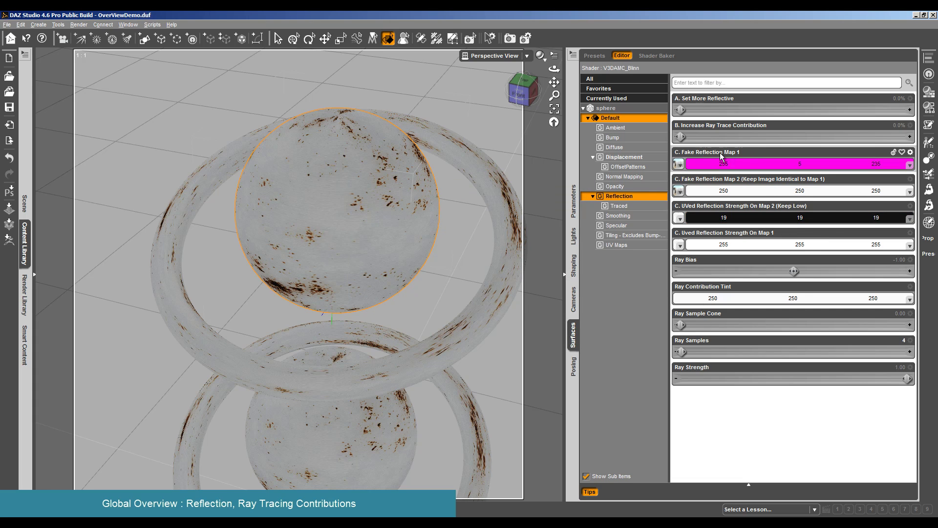
Render the scene fully to examine magenta Map 1 with the low Map 2 strength, and close the render window
{"action": "left_click", "coordinate": [79, 24]}
{"action": "left_click", "coordinate": [91, 34]}
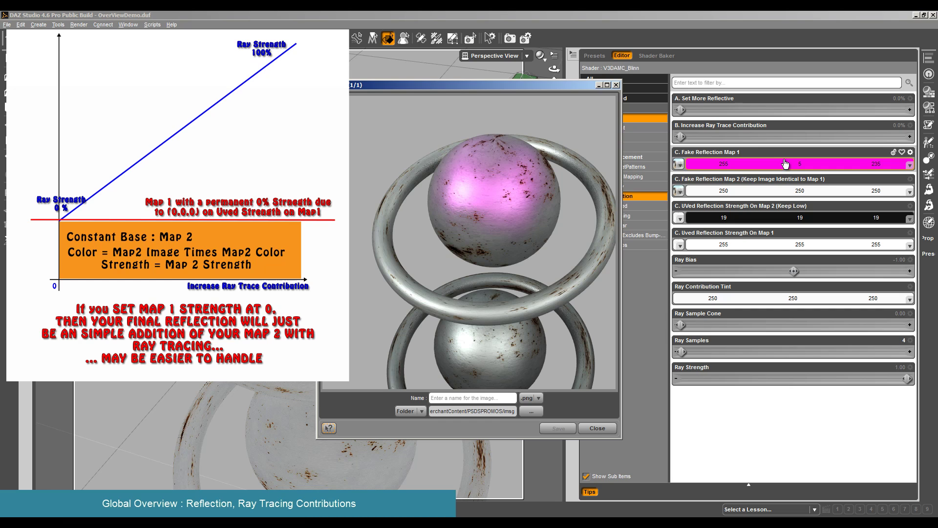
{"action": "left_click", "coordinate": [593, 430]}
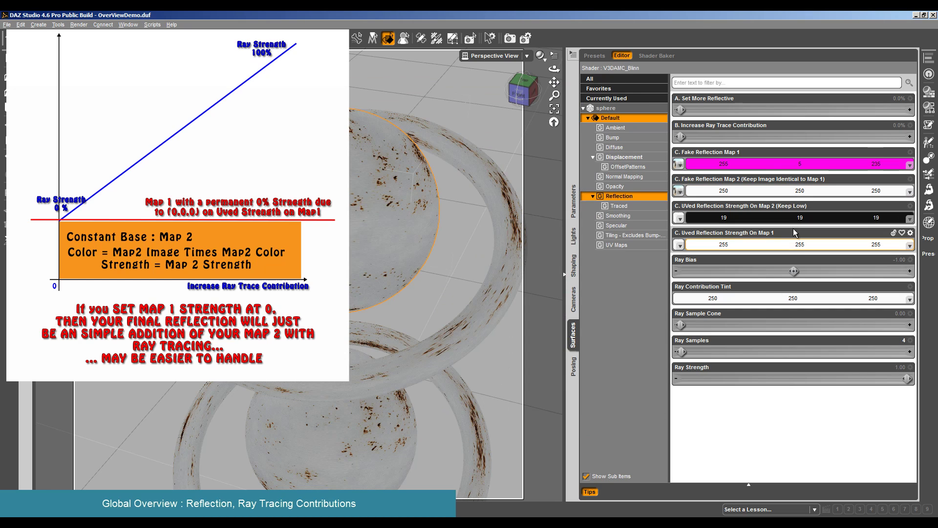
Set the upper sphere's UVed Reflection Strength On Map 1 and Fake Reflection Map 1 both to black, RGB 0, 0, 0
{"action": "left_click", "coordinate": [789, 245]}
{"action": "left_click", "coordinate": [579, 289]}
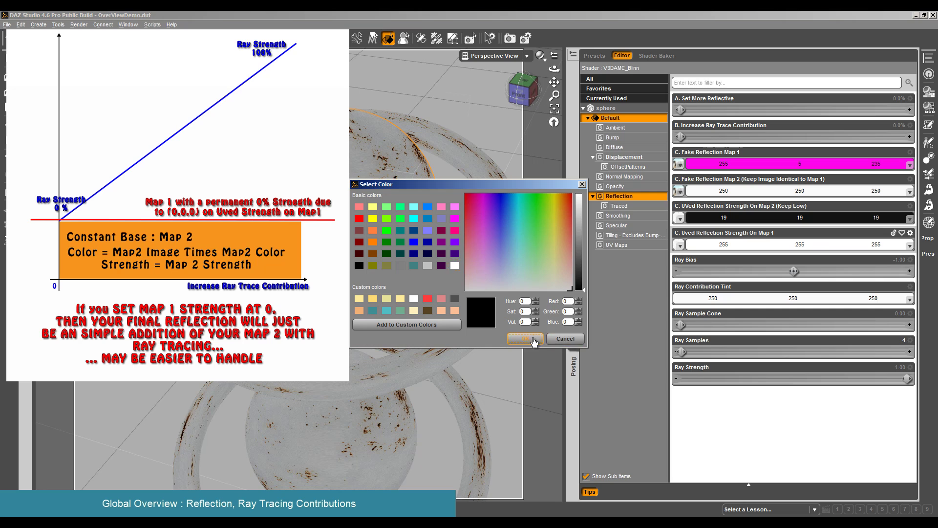
{"action": "left_click", "coordinate": [526, 339]}
{"action": "left_click", "coordinate": [805, 166]}
{"action": "left_click", "coordinate": [537, 289]}
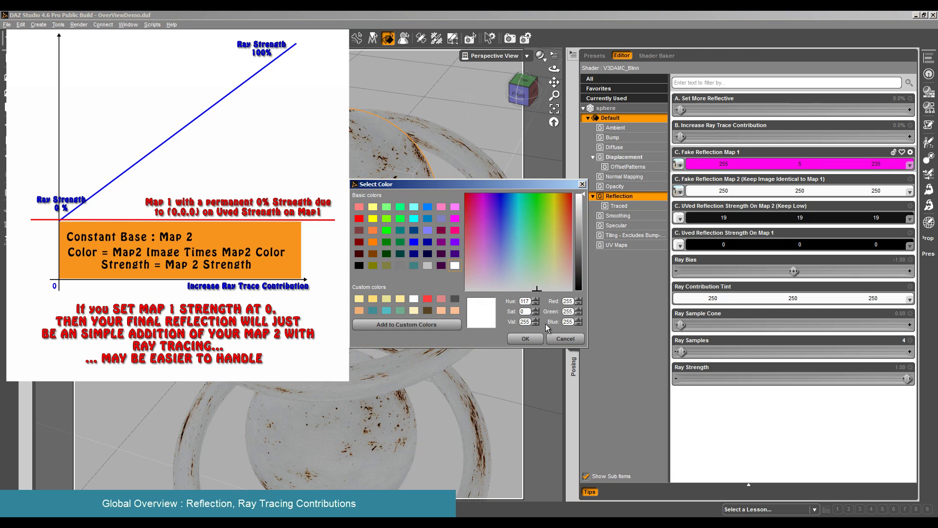
{"action": "left_click", "coordinate": [578, 290]}
{"action": "left_click", "coordinate": [531, 341]}
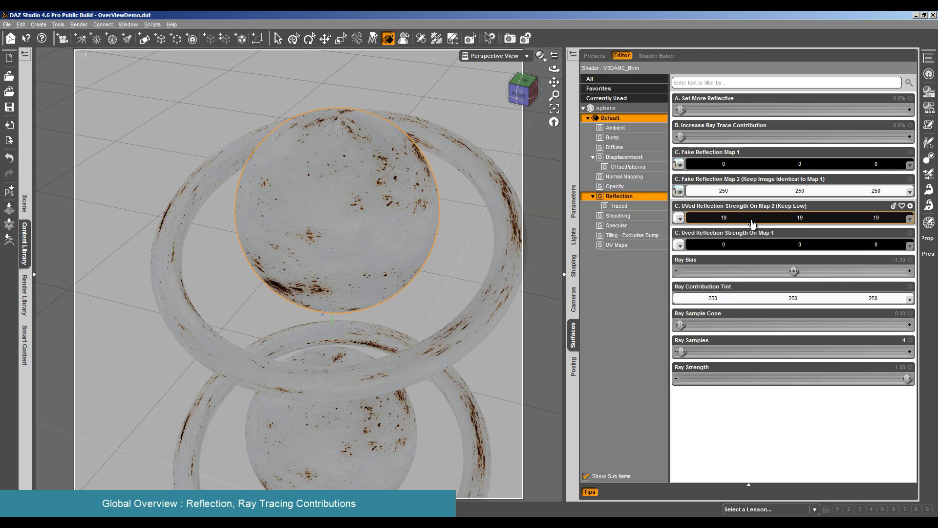
Set the upper sphere's UVed Reflection Strength On Map 2 to light grey, RGB 230, 230, 230
{"action": "left_click", "coordinate": [782, 218]}
{"action": "left_click", "coordinate": [582, 222]}
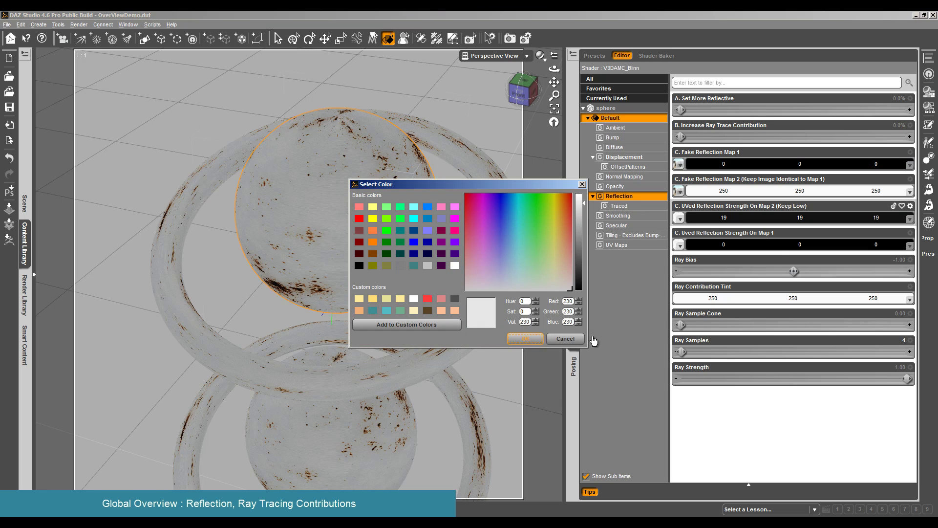
{"action": "left_click", "coordinate": [525, 339]}
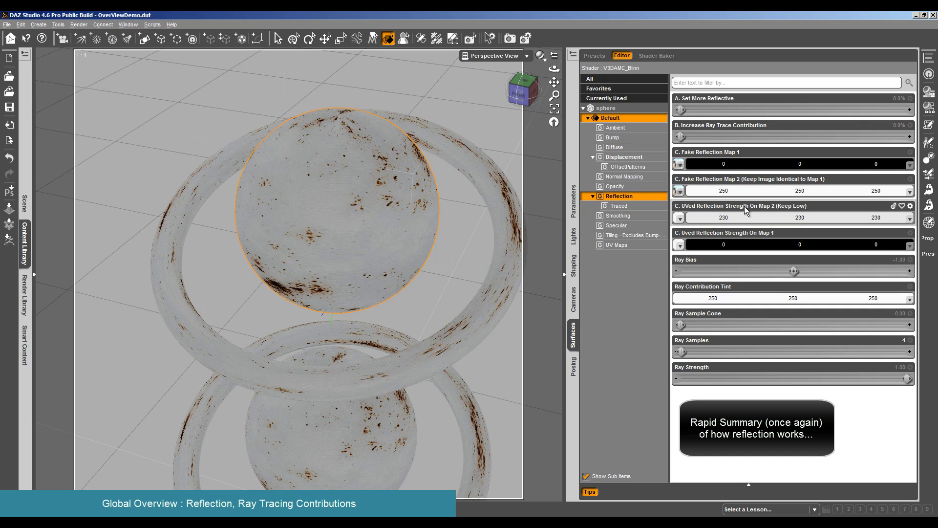
{"action": "mouse_move", "coordinate": [681, 137]}
{"action": "left_mouse_down"}
{"action": "mouse_move", "coordinate": [743, 137]}
{"action": "mouse_move", "coordinate": [681, 137]}
{"action": "left_mouse_up"}
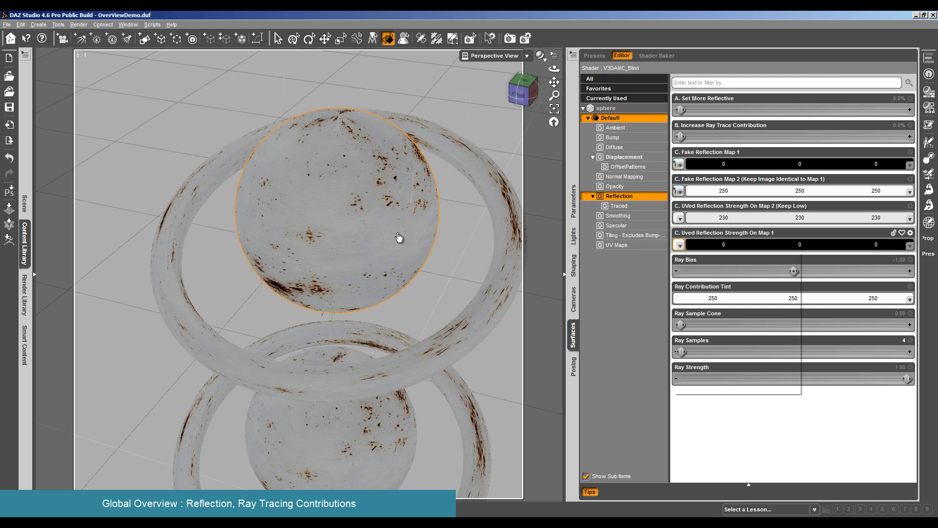
Apply 05AMCM1_Preset from the Advanced Metal Creator 01FullPresets folder in the Content Library to the upper sphere
{"action": "left_click", "coordinate": [398, 259]}
{"action": "left_click", "coordinate": [23, 251]}
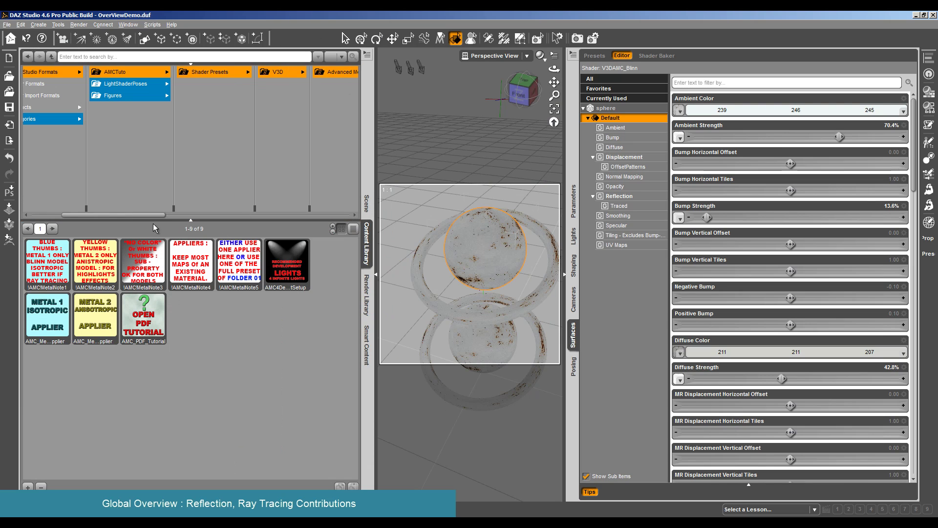
{"action": "left_click_drag", "start_coordinate": [153, 215], "coordinate": [338, 215]}
{"action": "left_click", "coordinate": [282, 72]}
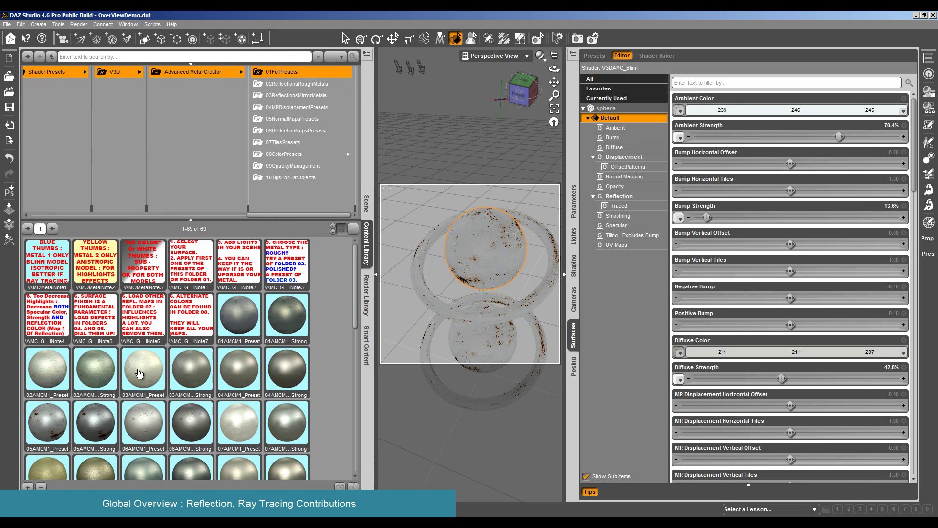
{"action": "left_click", "coordinate": [43, 435]}
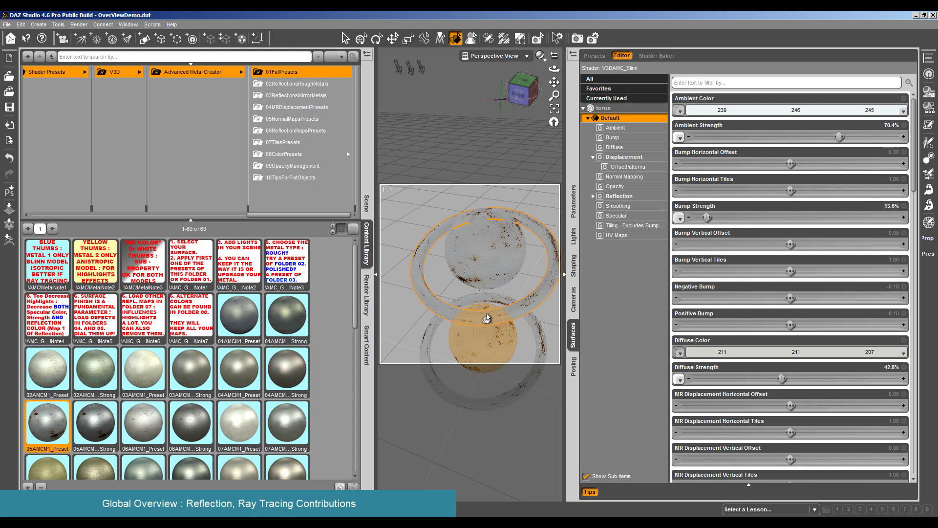
Set the upper sphere's Set More Reflective value to 77.6% in its Reflection surface settings
{"action": "left_click", "coordinate": [502, 253]}
{"action": "left_click", "coordinate": [619, 195]}
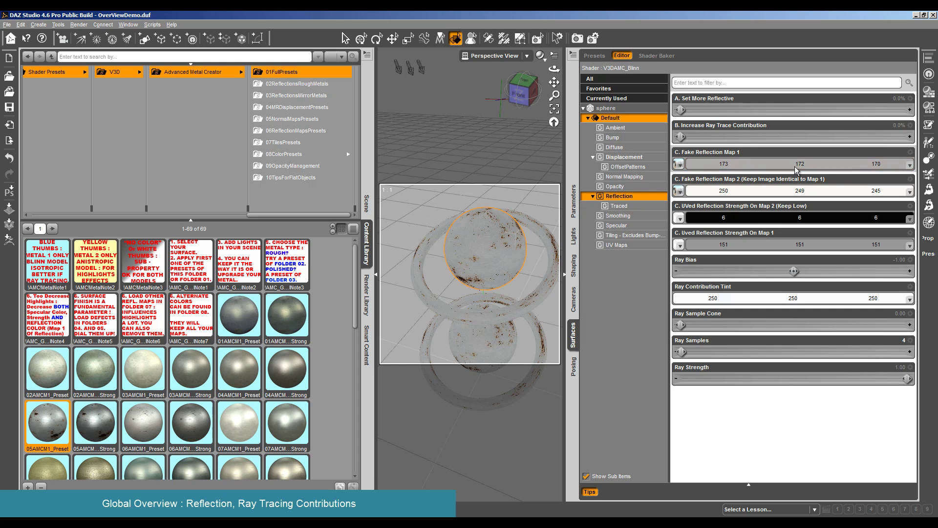
{"action": "mouse_move", "coordinate": [704, 138]}
{"action": "left_mouse_down"}
{"action": "mouse_move", "coordinate": [766, 139]}
{"action": "mouse_move", "coordinate": [699, 139]}
{"action": "left_mouse_up"}
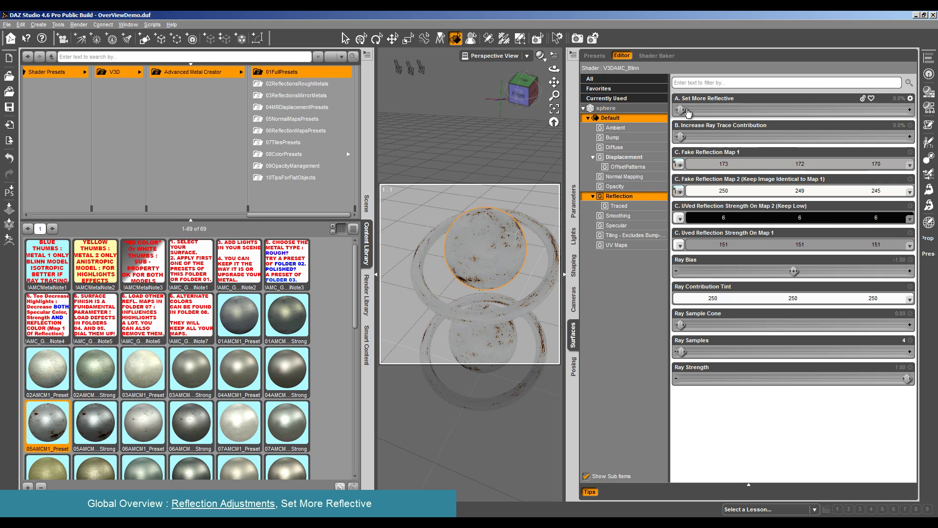
{"action": "left_click_drag", "start_coordinate": [682, 107], "coordinate": [715, 112]}
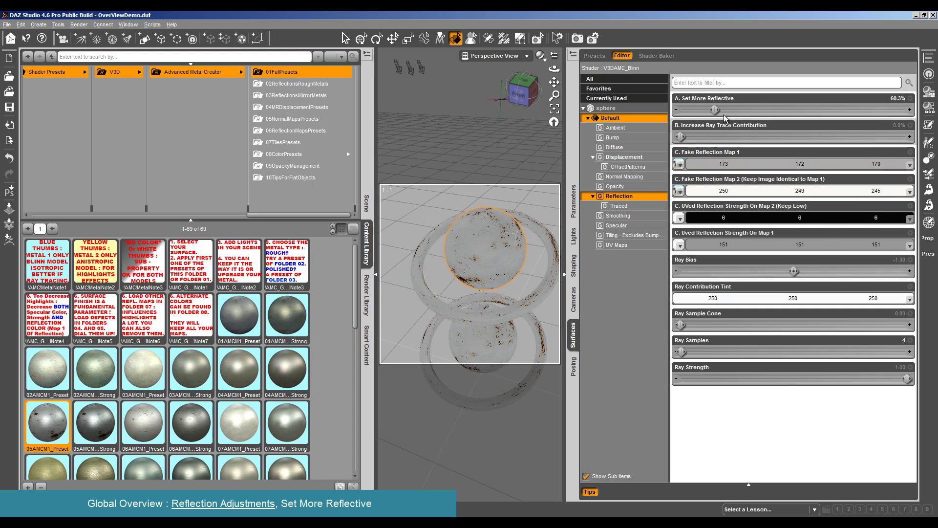
{"action": "left_click_drag", "start_coordinate": [715, 110], "coordinate": [724, 114]}
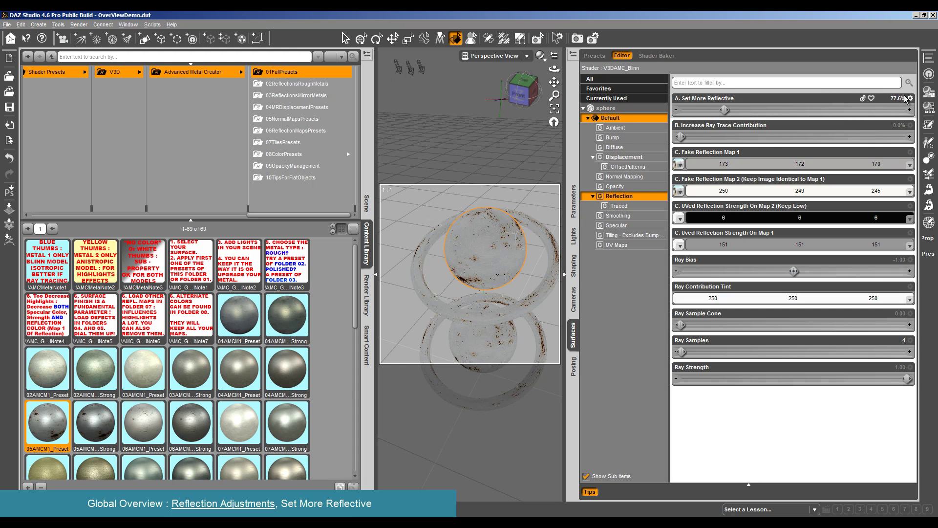
Render the scene to examine the upper sphere with the raised Set More Reflective value, and close the render window
{"action": "left_click", "coordinate": [58, 25]}
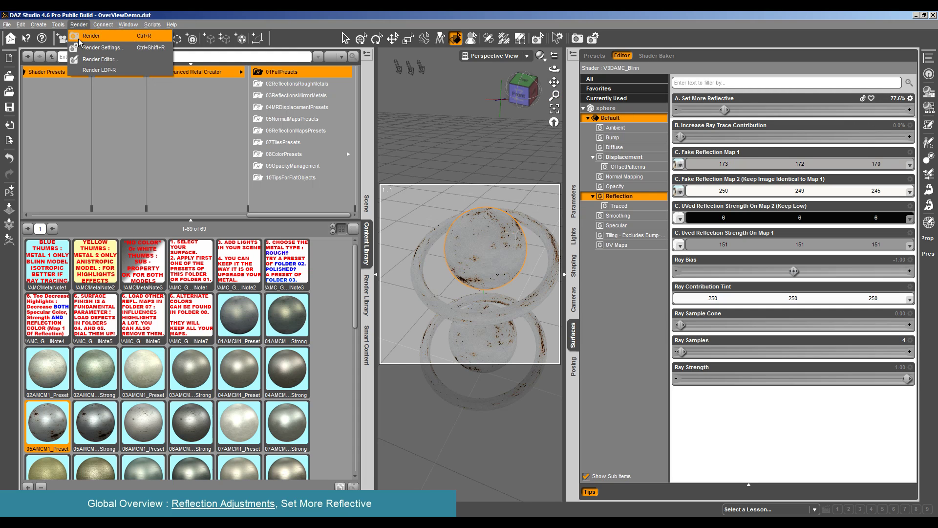
{"action": "left_click", "coordinate": [90, 33]}
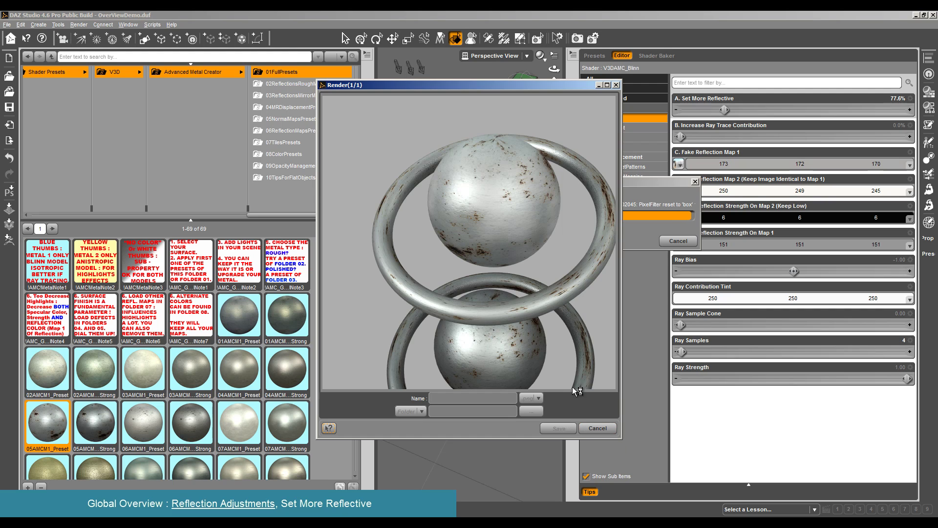
{"action": "left_click", "coordinate": [596, 428]}
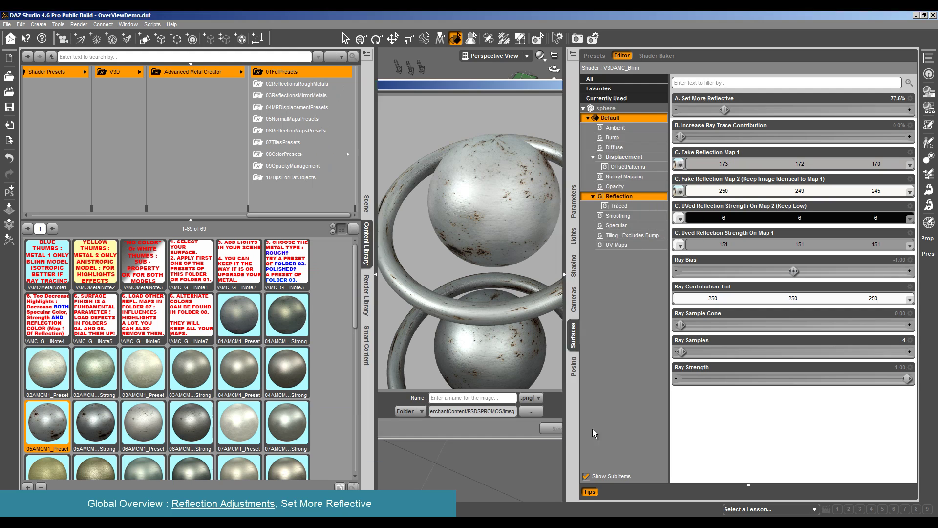
Apply the crisp forest environment map from 06ReflectionMapsPresets to the upper sphere, and render the scene to examine its effect
{"action": "left_click", "coordinate": [288, 131]}
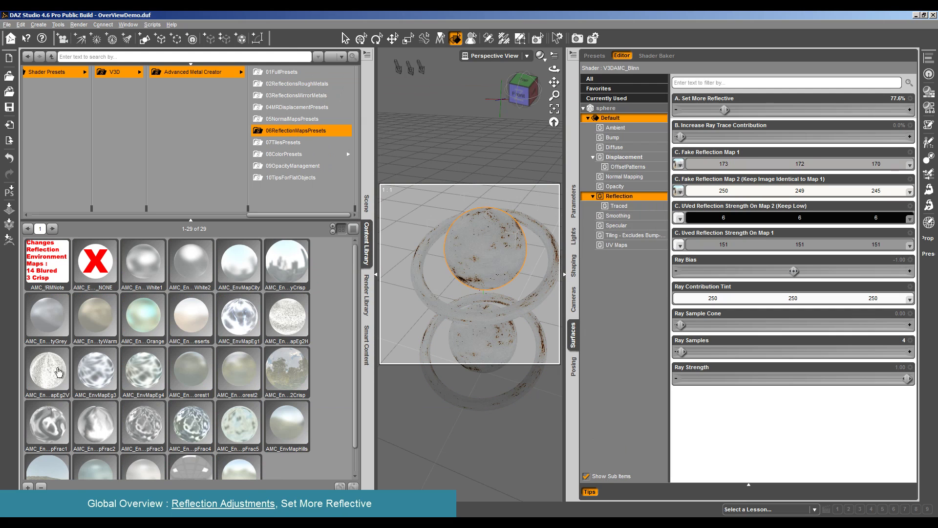
{"action": "double_click", "coordinate": [285, 369]}
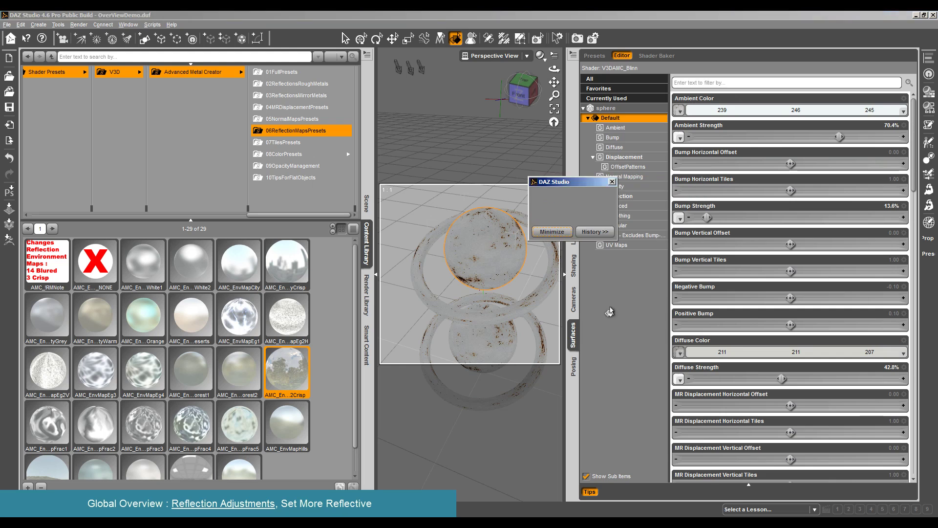
{"action": "left_click", "coordinate": [78, 24]}
{"action": "left_click", "coordinate": [76, 32]}
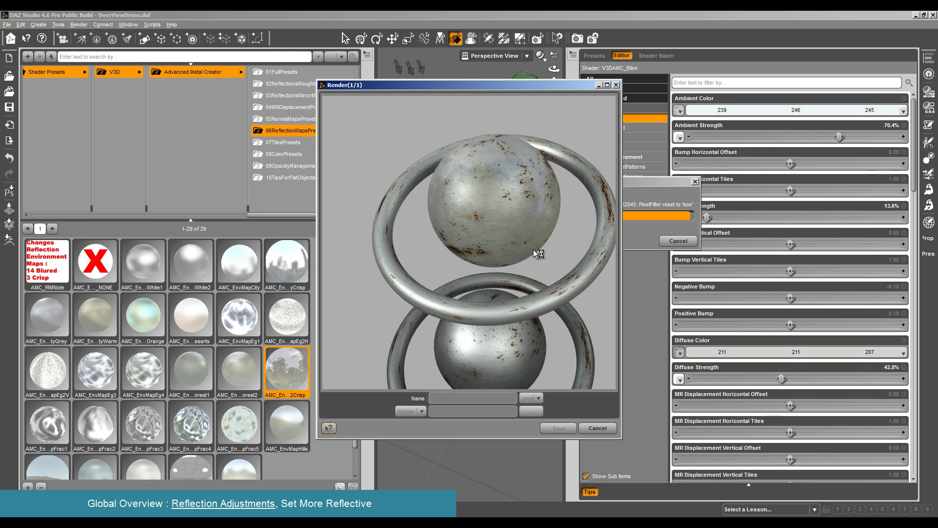
{"action": "left_click", "coordinate": [608, 432]}
Apply the deserts environment map preset to the upper sphere, and render the scene to examine it before cancelling the render
{"action": "left_click", "coordinate": [228, 271]}
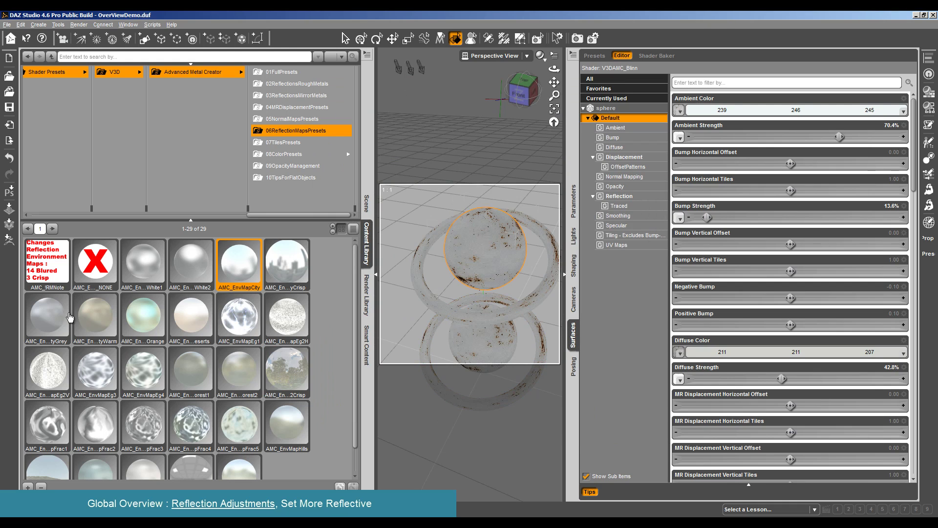
{"action": "left_click", "coordinate": [198, 315]}
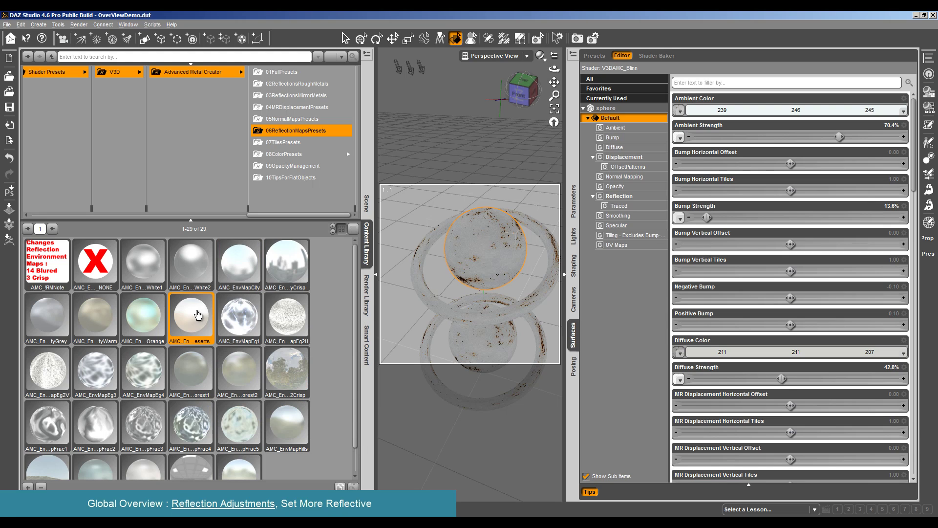
{"action": "left_click", "coordinate": [78, 25]}
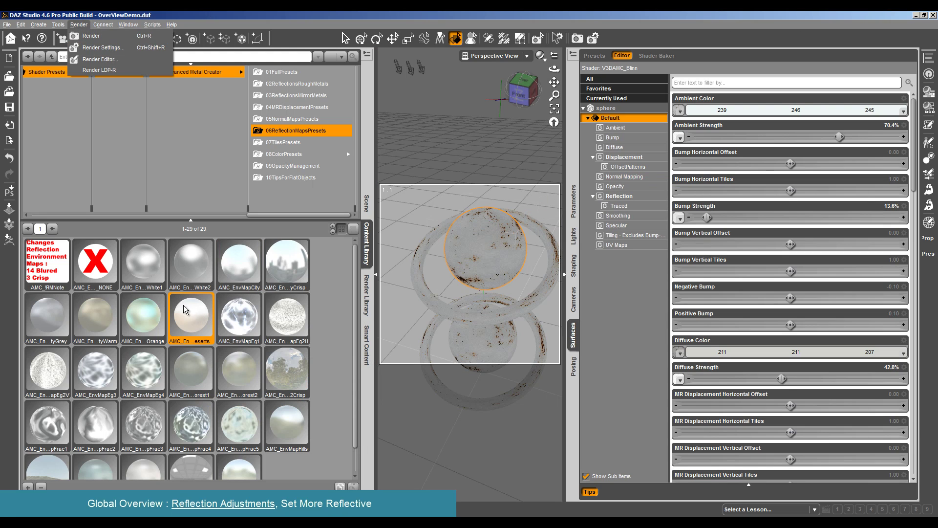
{"action": "left_click", "coordinate": [122, 37]}
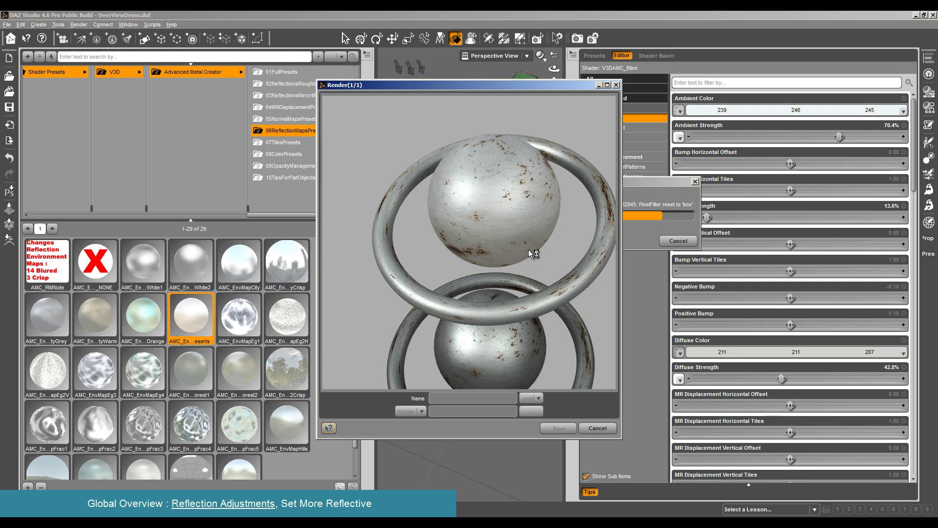
{"action": "left_click", "coordinate": [591, 426]}
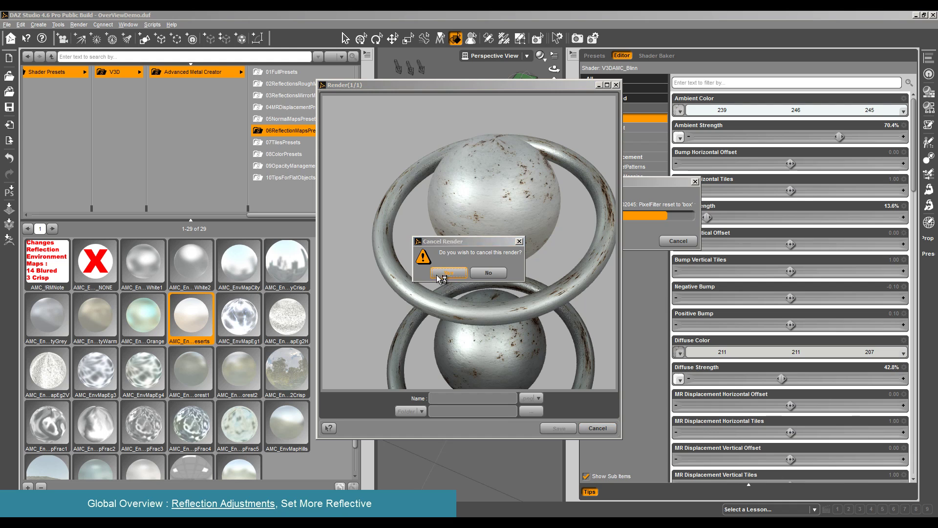
{"action": "left_click", "coordinate": [436, 275]}
Apply the crisp city environment map preset to the upper sphere, and render the scene to examine its reflections
{"action": "double_click", "coordinate": [289, 267]}
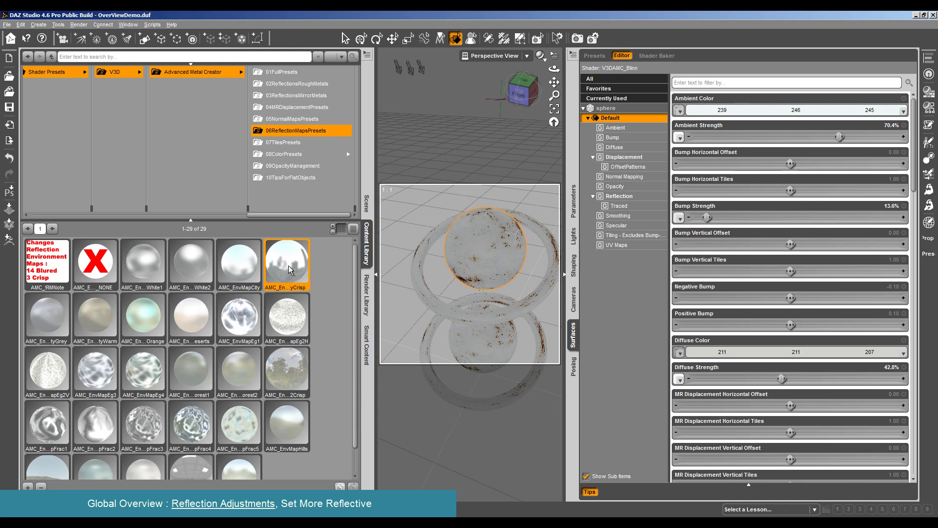
{"action": "left_click", "coordinate": [79, 24]}
{"action": "left_click", "coordinate": [82, 39]}
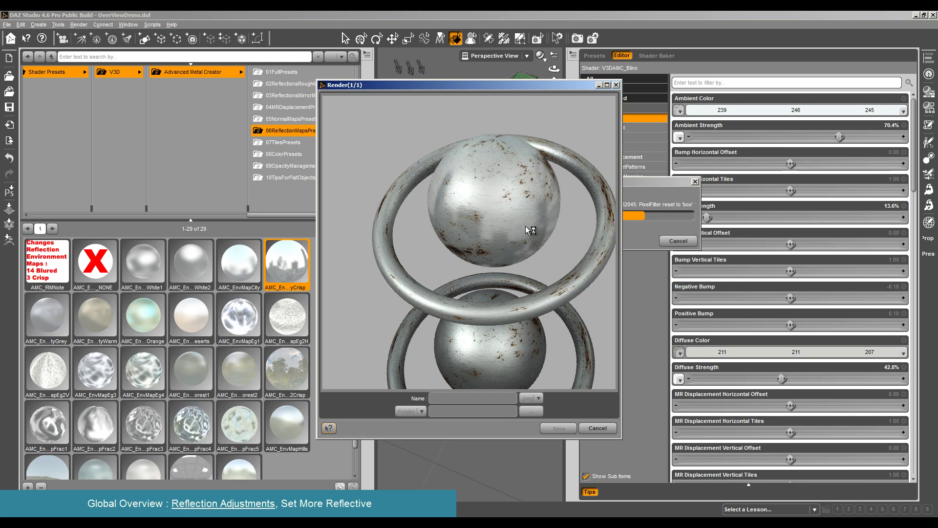
{"action": "left_click", "coordinate": [605, 429]}
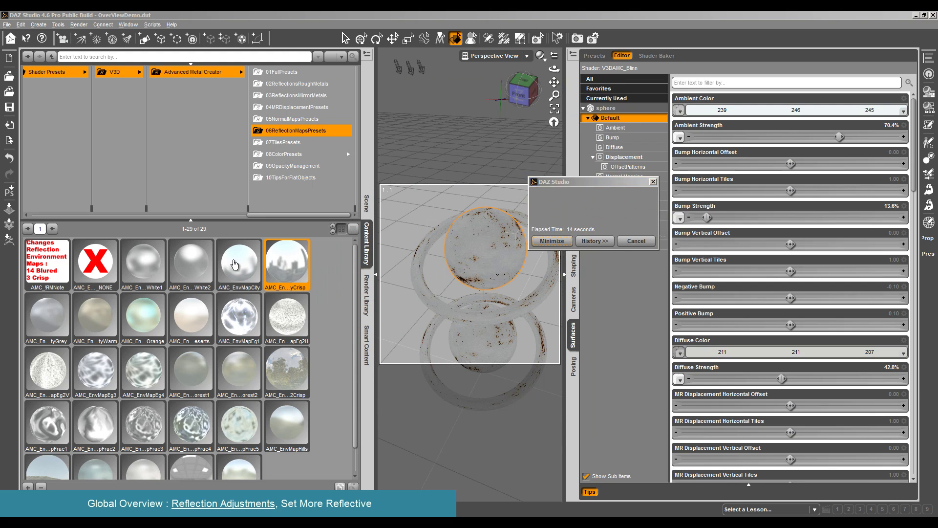
Apply the CityWarm environment map preset to the upper sphere, and render the scene fully to examine the result
{"action": "left_click", "coordinate": [52, 317]}
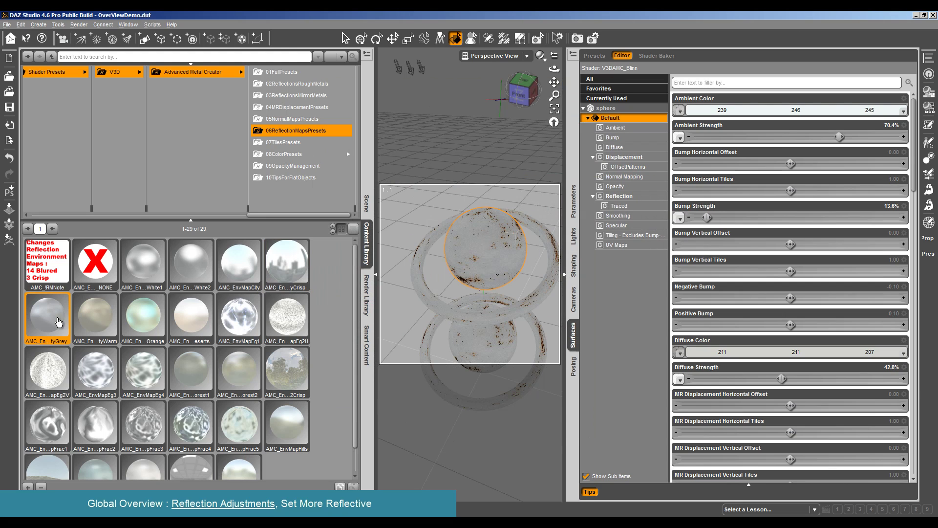
{"action": "double_click", "coordinate": [95, 319]}
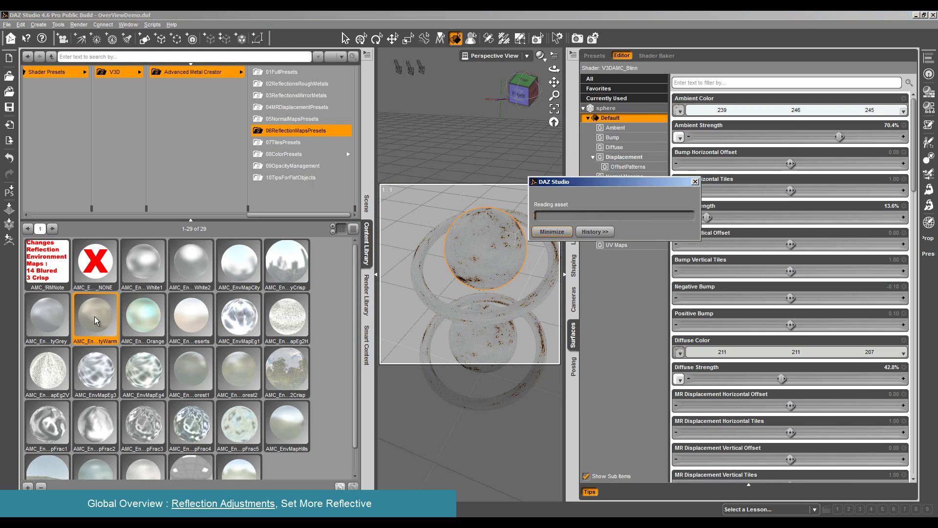
{"action": "left_click", "coordinate": [79, 24]}
{"action": "left_click", "coordinate": [80, 41]}
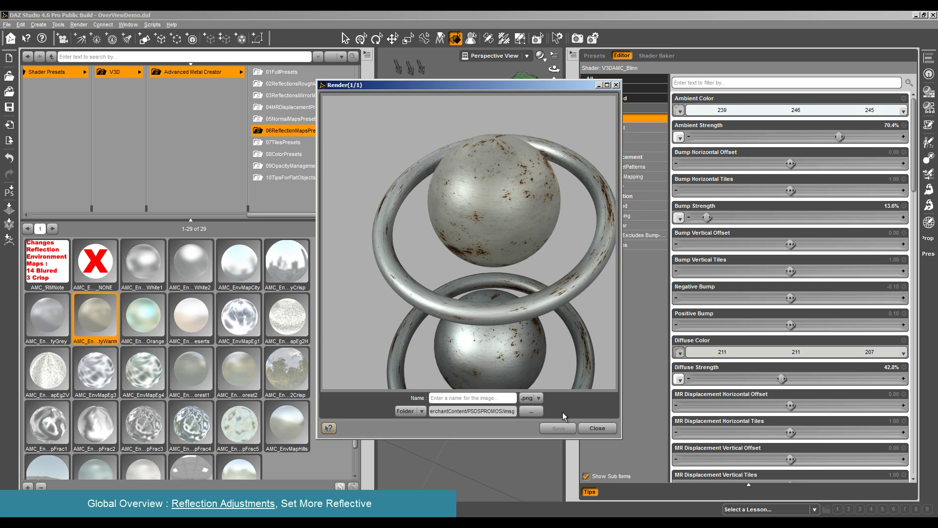
{"action": "left_click", "coordinate": [598, 428]}
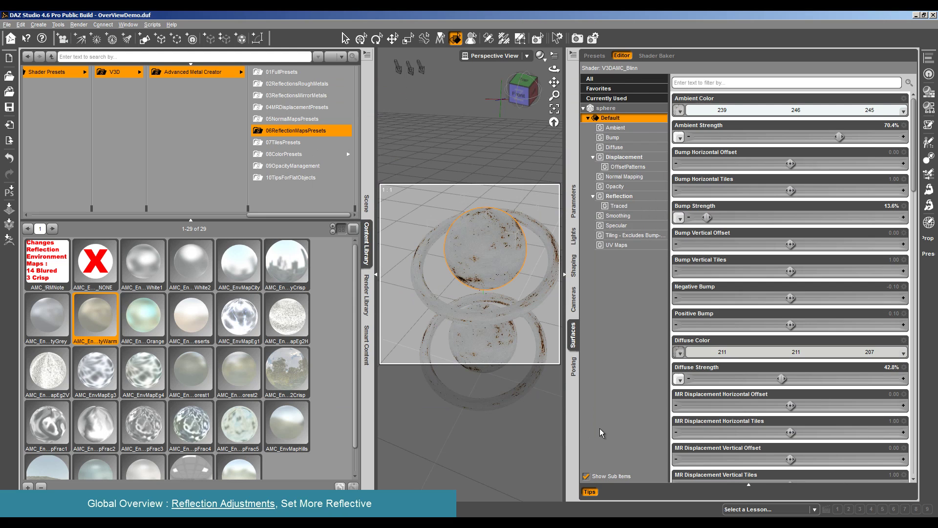
Brighten the upper sphere's Fake Reflection Map 1 colour to RGB 255, 254, 251 and preview its assigned map image
{"action": "left_click", "coordinate": [627, 197]}
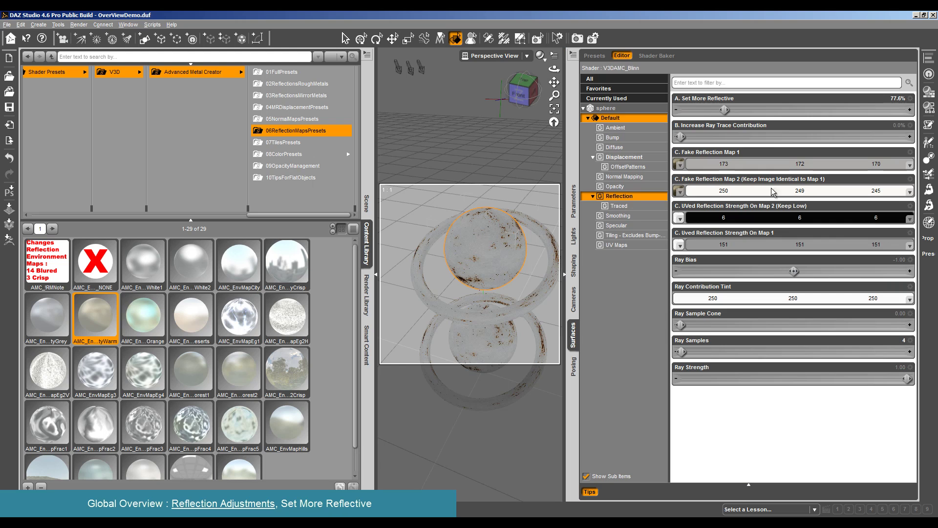
{"action": "left_click", "coordinate": [773, 165]}
{"action": "left_click_drag", "start_coordinate": [586, 203], "coordinate": [582, 206]}
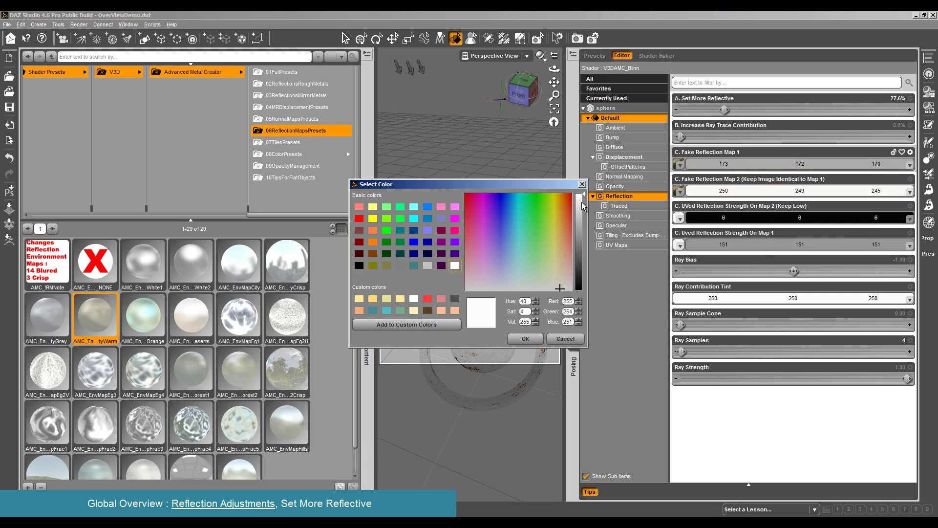
{"action": "left_click", "coordinate": [534, 341]}
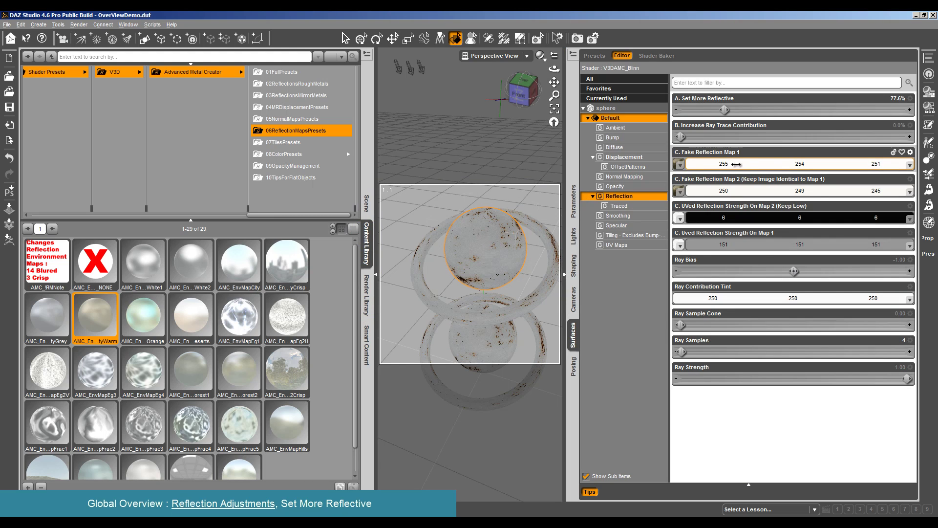
{"action": "mouse_move", "coordinate": [680, 167]}
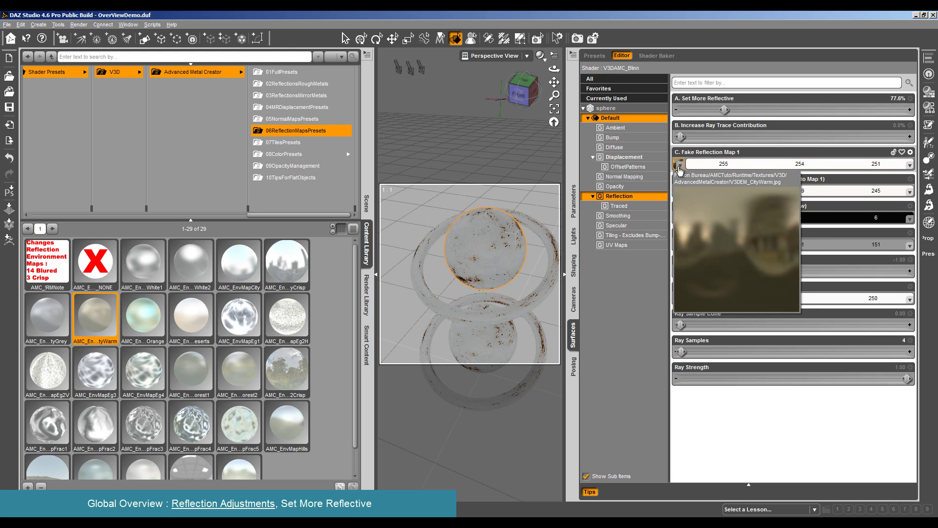
Set the upper sphere's UVed Reflection Strength On Map 1 to RGB 219, 219, 219 and Set More Reflective to 102.6%
{"action": "left_click", "coordinate": [78, 24]}
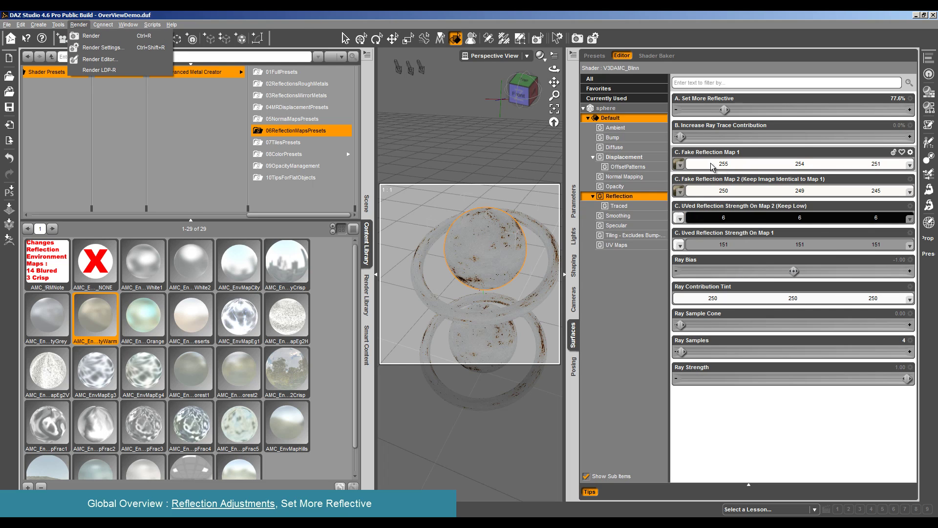
{"action": "left_click", "coordinate": [817, 212]}
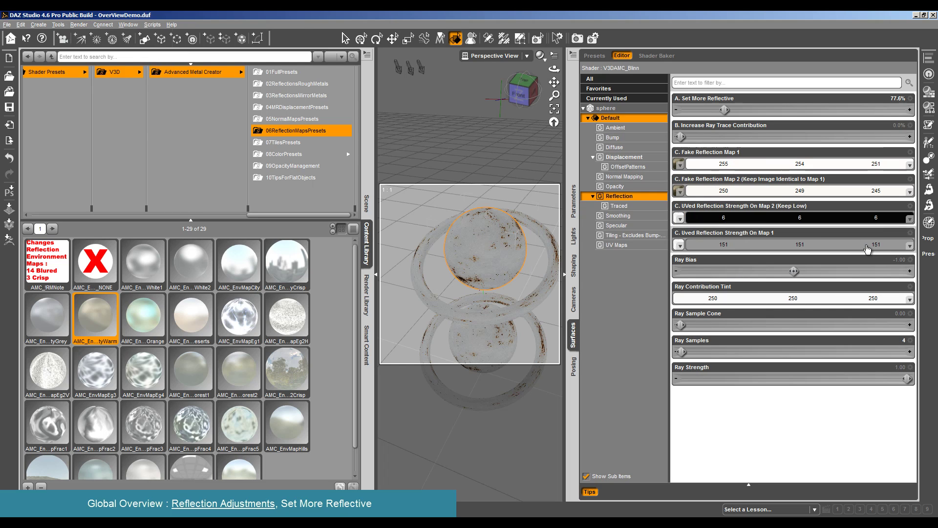
{"action": "left_click", "coordinate": [679, 244]}
{"action": "left_click", "coordinate": [580, 207]}
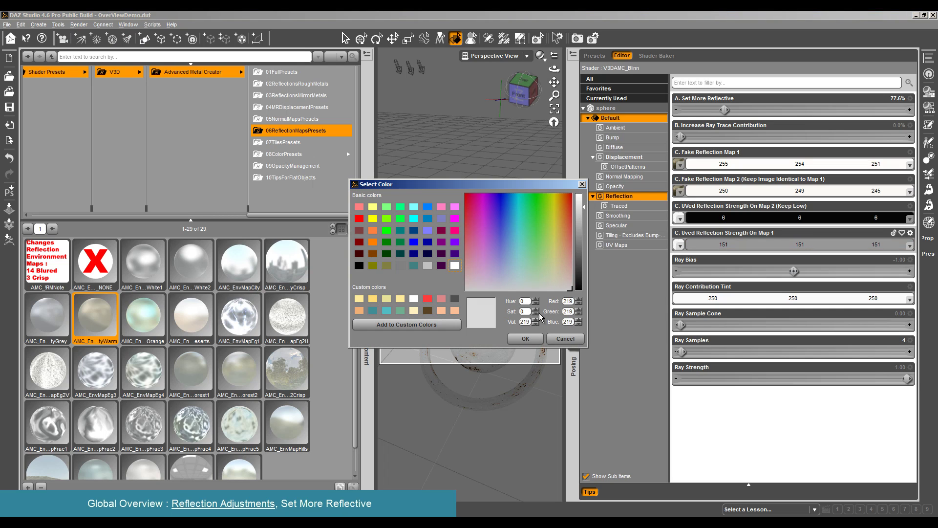
{"action": "left_click", "coordinate": [525, 339]}
{"action": "left_click_drag", "start_coordinate": [720, 114], "coordinate": [739, 111]}
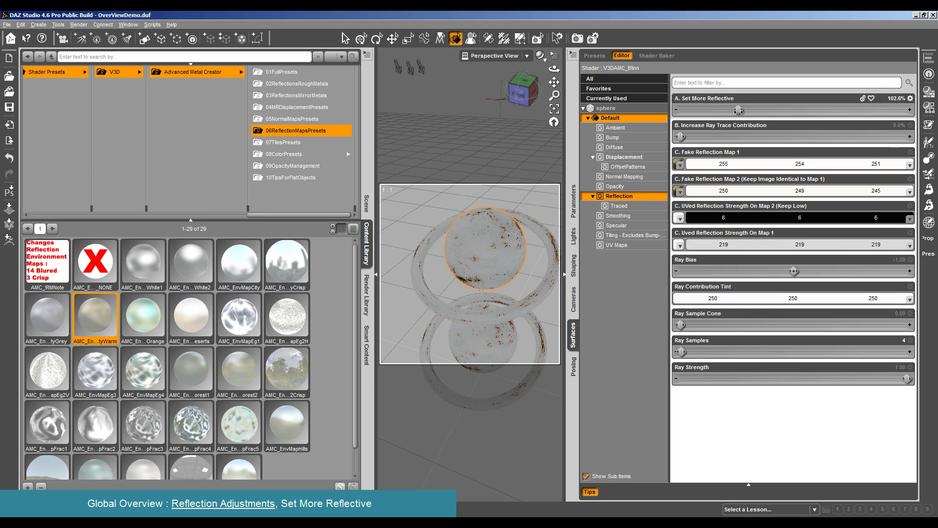
Render the scene to examine the upper sphere with the brighter Map 1 and stronger reflection, and close the render window
{"action": "left_click", "coordinate": [79, 25]}
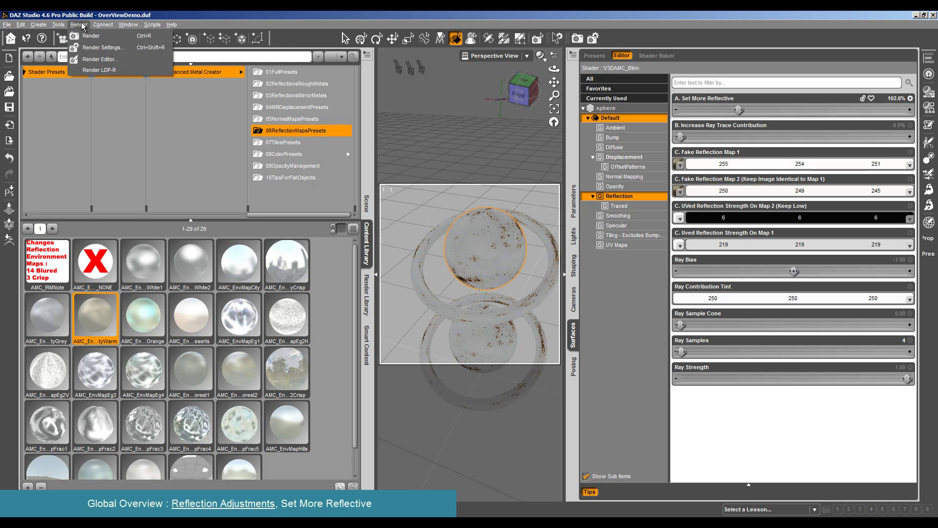
{"action": "left_click", "coordinate": [87, 36]}
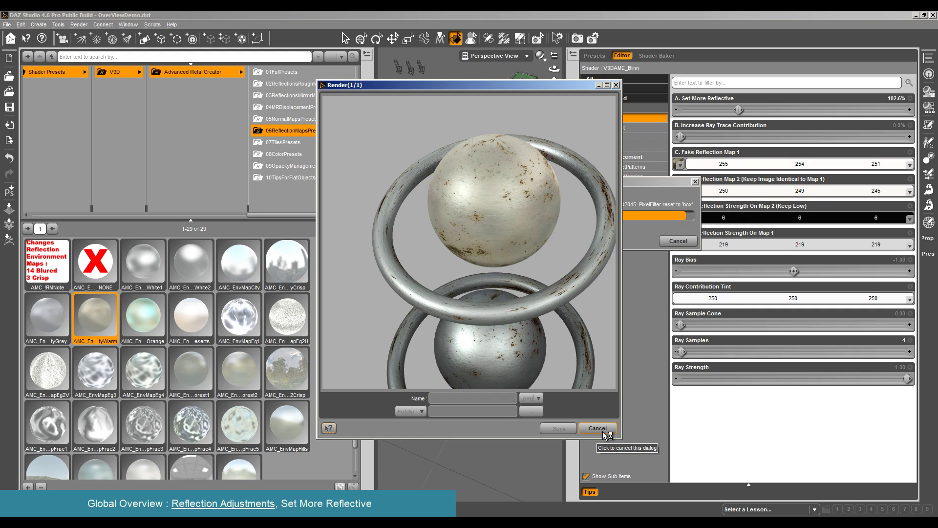
{"action": "left_click", "coordinate": [597, 428]}
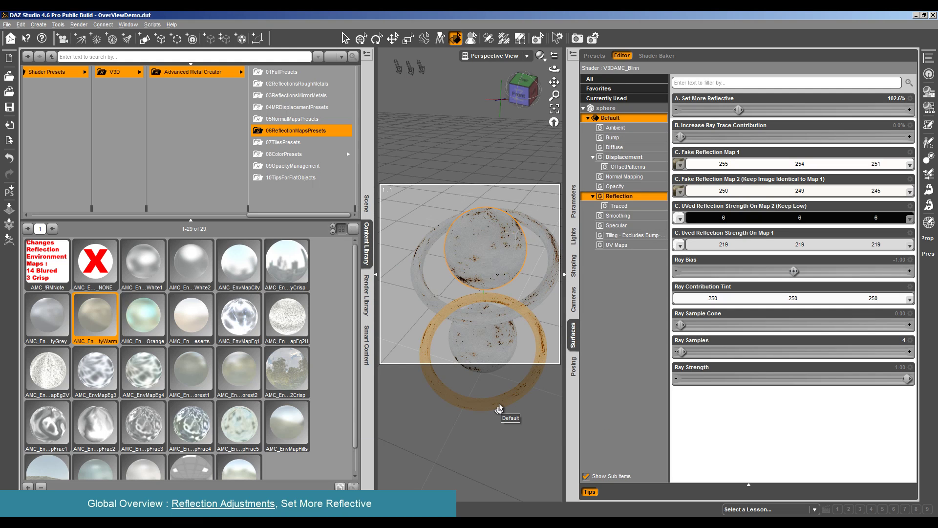
Render the scene from farther away to compare the two spheres and rings at a distance
{"action": "scroll", "coordinate": [498, 409], "scroll_direction": "down", "scroll_amount": 5}
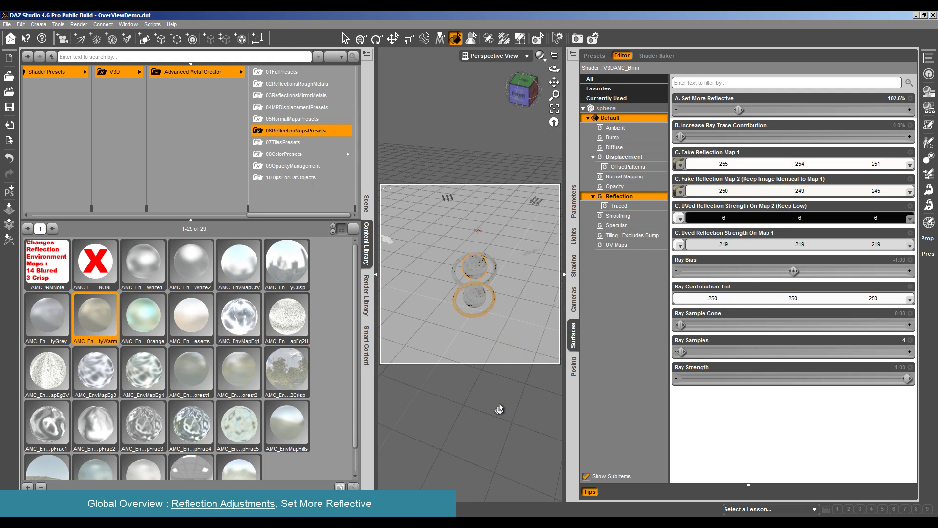
{"action": "left_click", "coordinate": [81, 25]}
{"action": "left_click", "coordinate": [83, 31]}
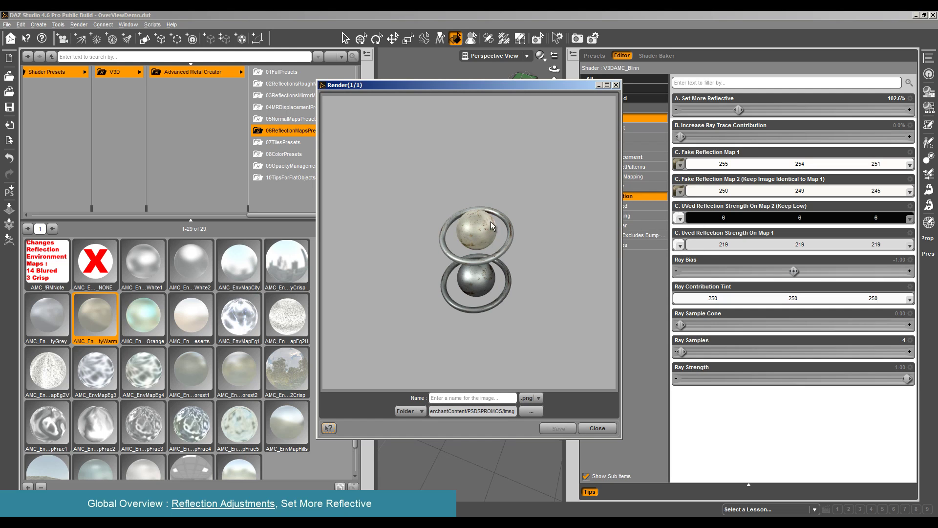
Apply the AMC_EnvMapCity environment map preset to the upper sphere and render the two spheres and rings at a distance
{"action": "left_click", "coordinate": [597, 428]}
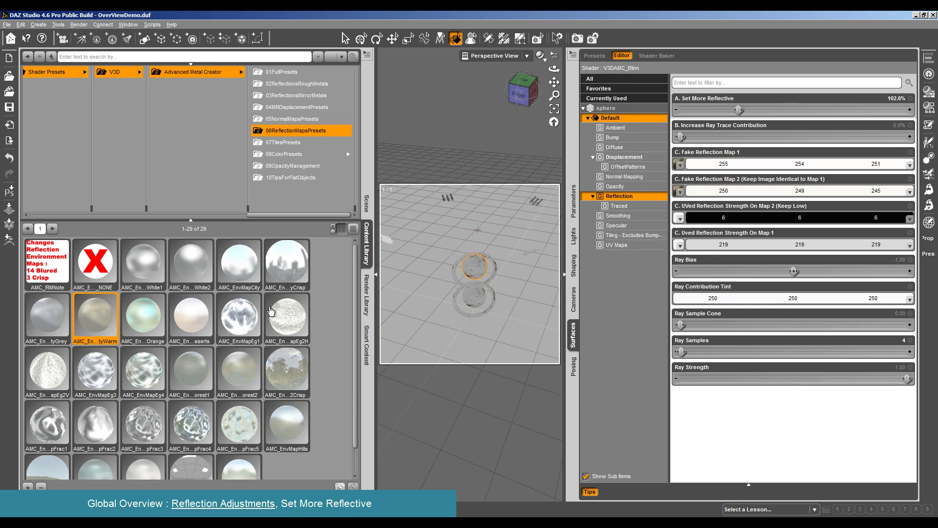
{"action": "double_click", "coordinate": [238, 268]}
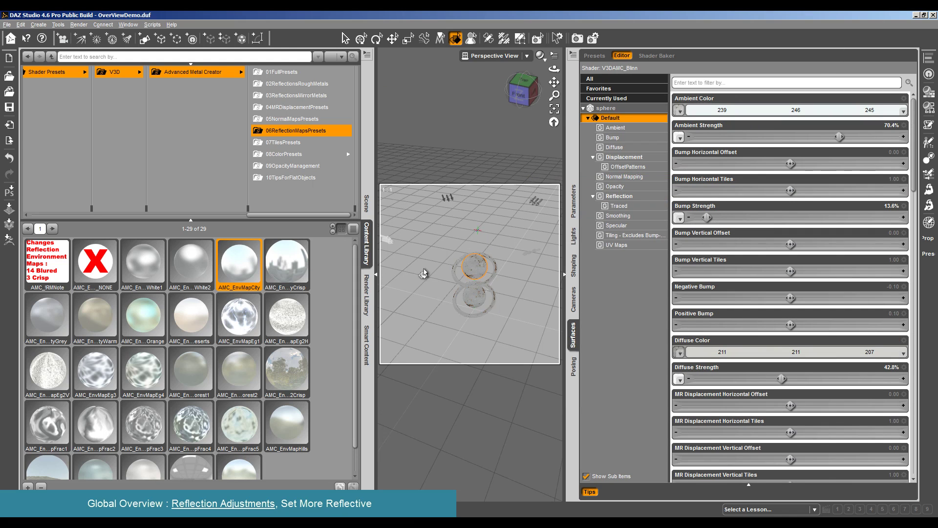
{"action": "left_click", "coordinate": [79, 25]}
{"action": "left_click", "coordinate": [91, 35]}
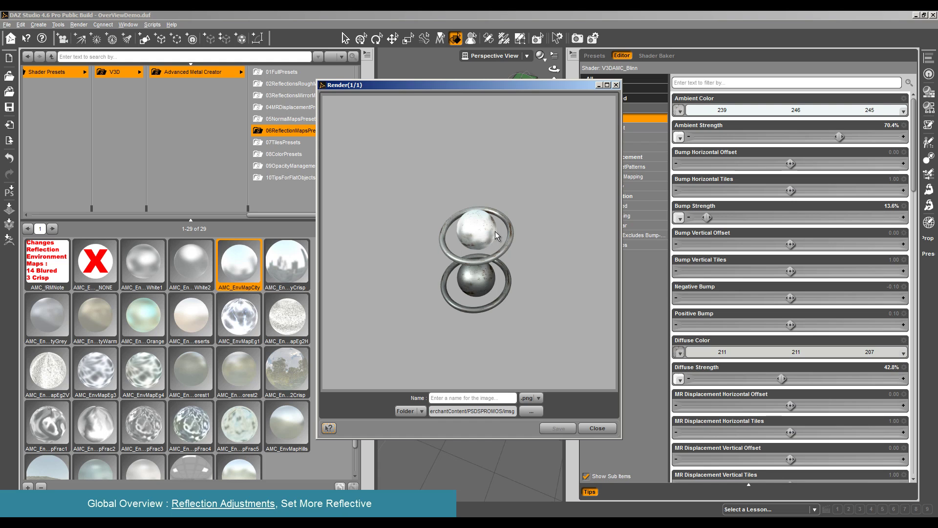
{"action": "left_click", "coordinate": [598, 428]}
Apply the crisp city environment map preset to the upper sphere and render the scene to compare its sharper reflections
{"action": "left_click", "coordinate": [288, 266]}
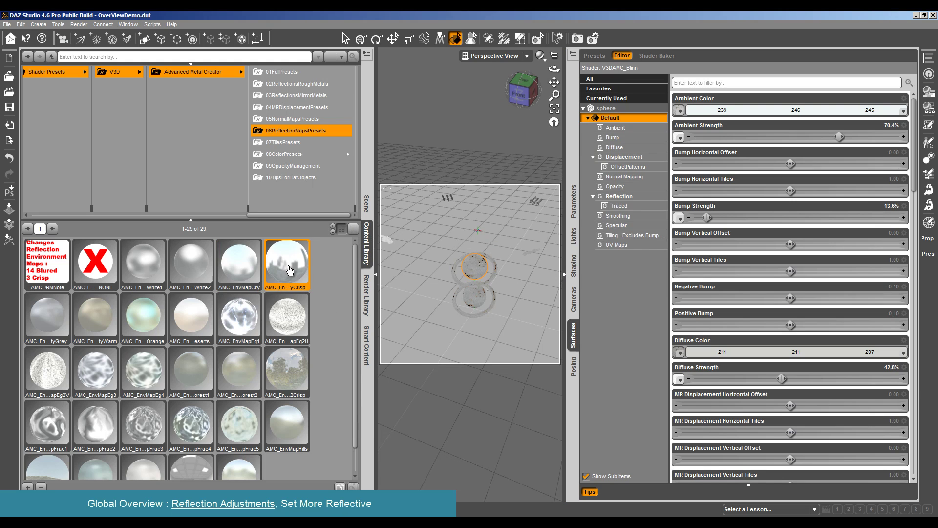
{"action": "left_click_drag", "start_coordinate": [289, 266], "coordinate": [478, 275]}
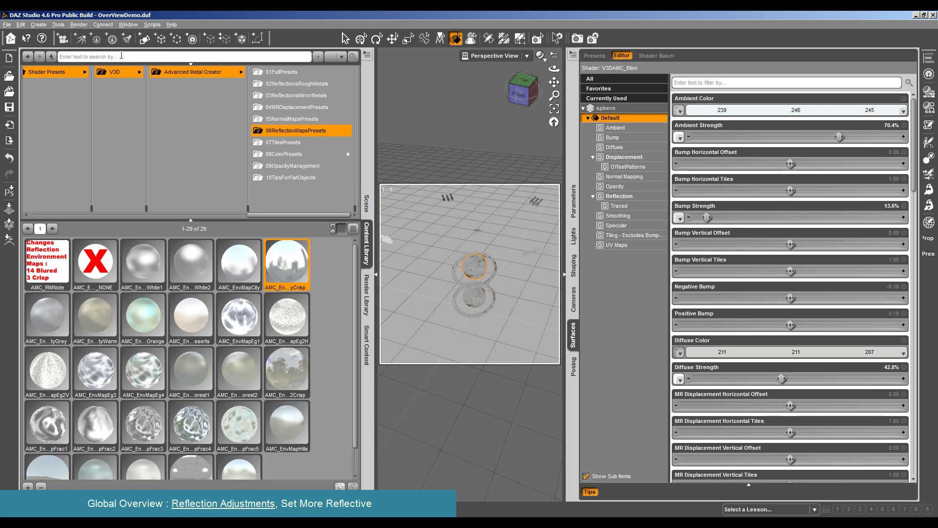
{"action": "left_click", "coordinate": [79, 25]}
{"action": "left_click", "coordinate": [80, 32]}
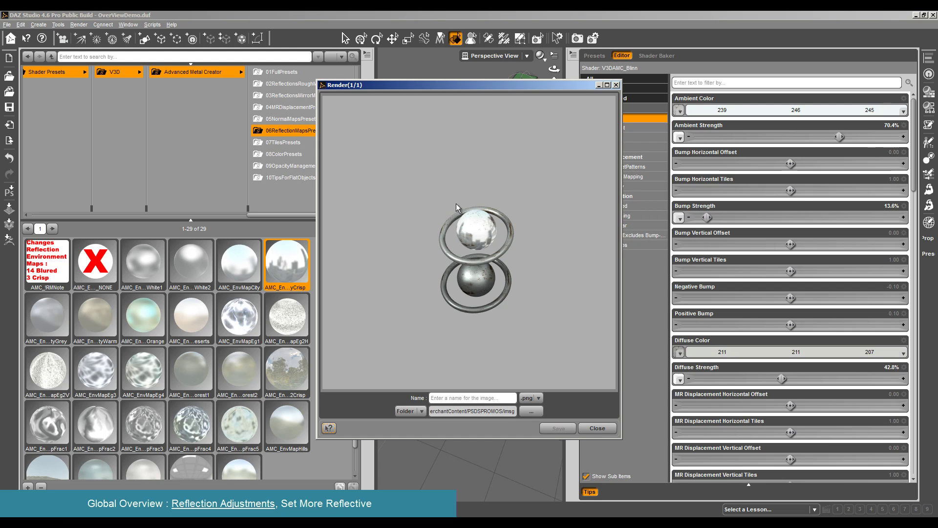
{"action": "left_click", "coordinate": [597, 428]}
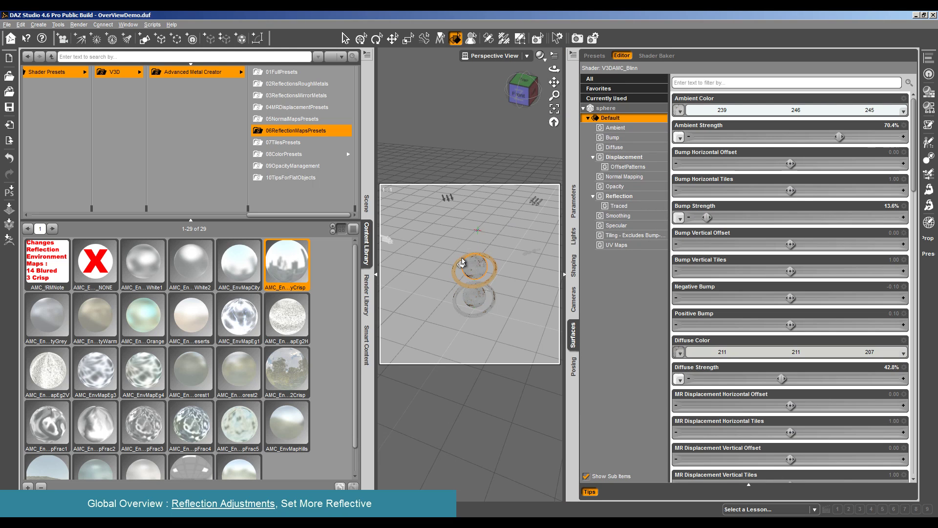
Frame the upper sphere and render it close up to examine the crisp city reflection, stopping the render before it completes
{"action": "scroll", "coordinate": [462, 263], "scroll_direction": "up", "scroll_amount": 5}
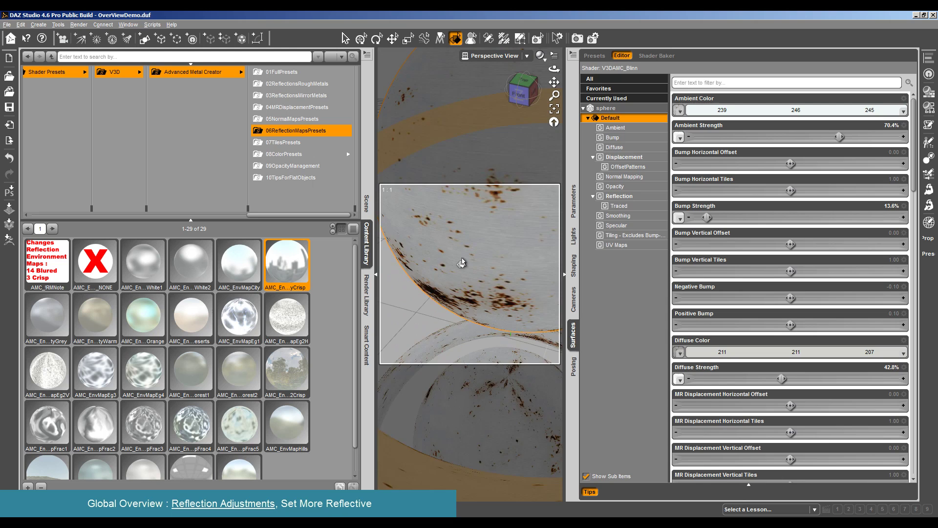
{"action": "key", "text": "f"}
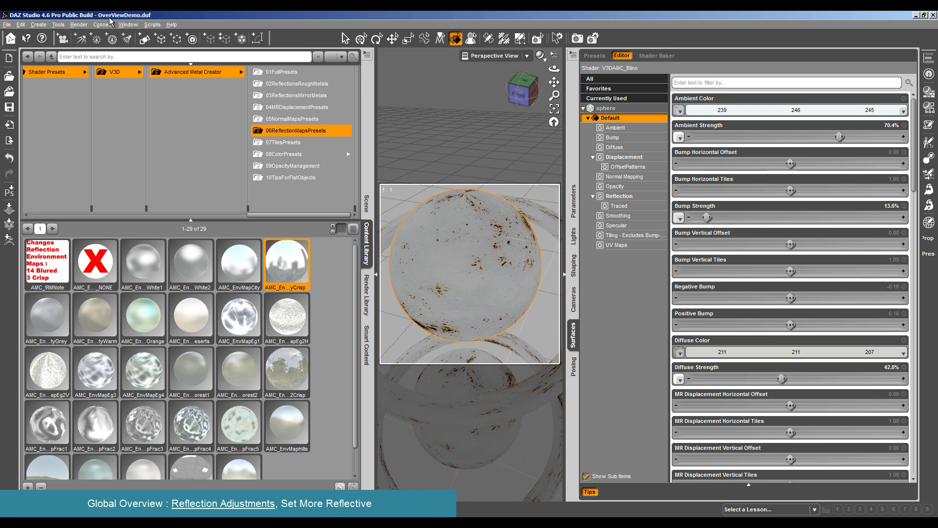
{"action": "left_click", "coordinate": [79, 24]}
{"action": "left_click", "coordinate": [90, 43]}
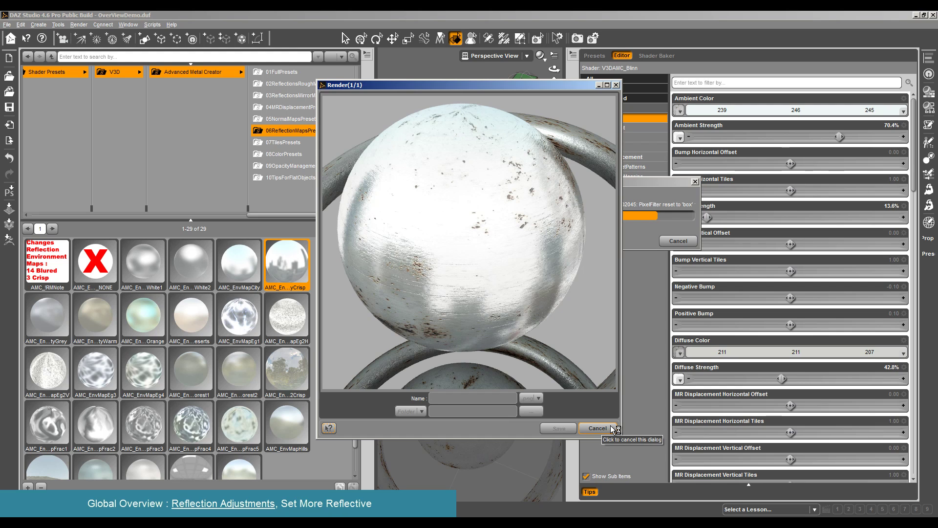
{"action": "left_click", "coordinate": [615, 429]}
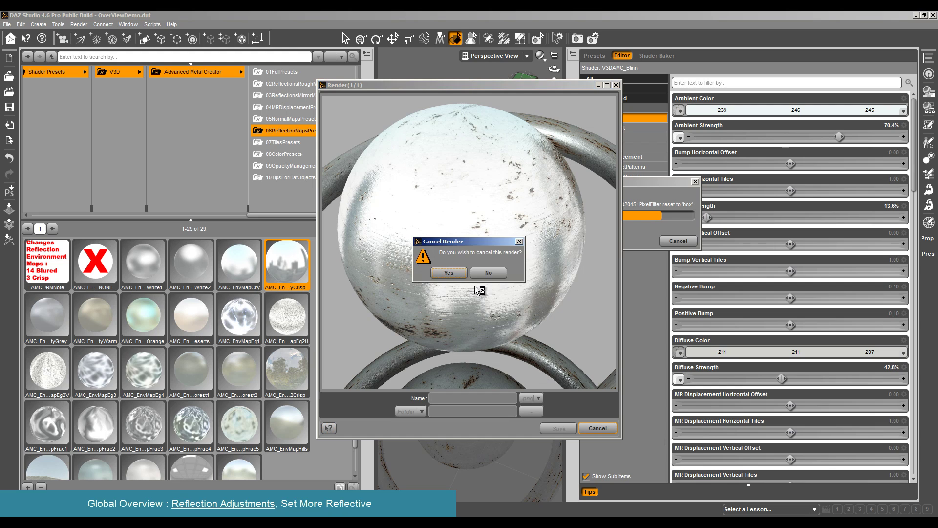
{"action": "left_click", "coordinate": [463, 279]}
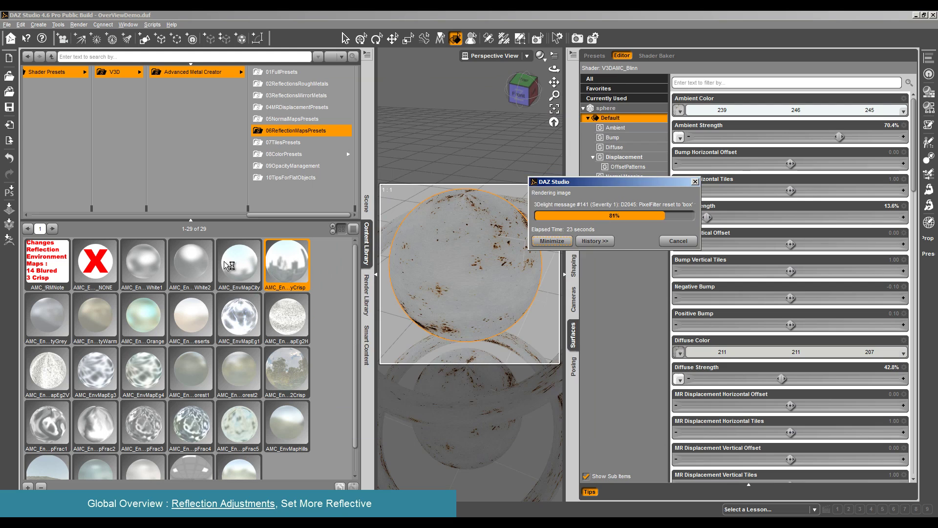
Apply the grey city environment map preset to the upper sphere and render it close up and from farther away
{"action": "double_click", "coordinate": [43, 320]}
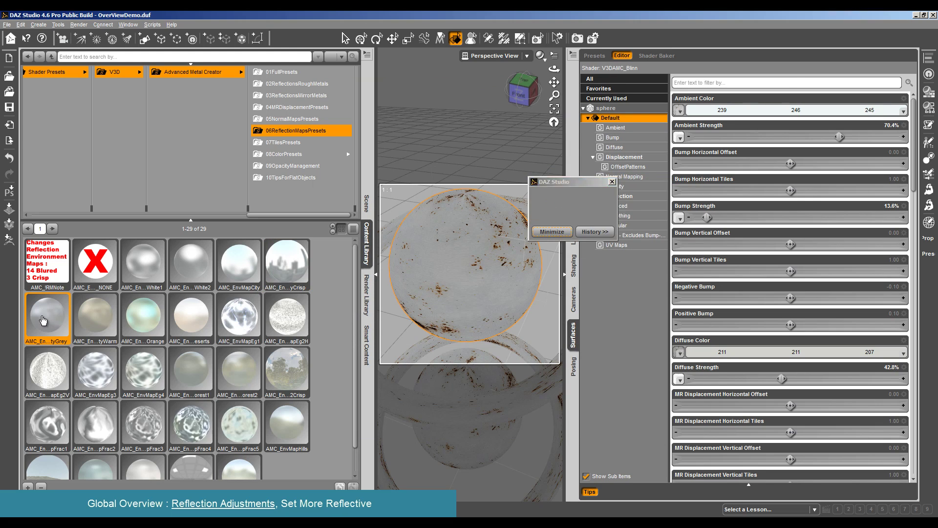
{"action": "left_click", "coordinate": [650, 211]}
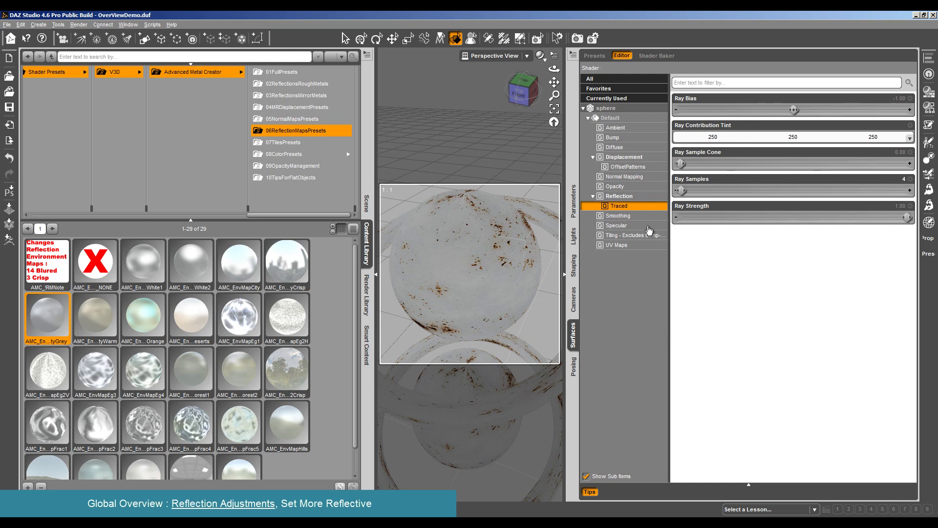
{"action": "left_click", "coordinate": [644, 196]}
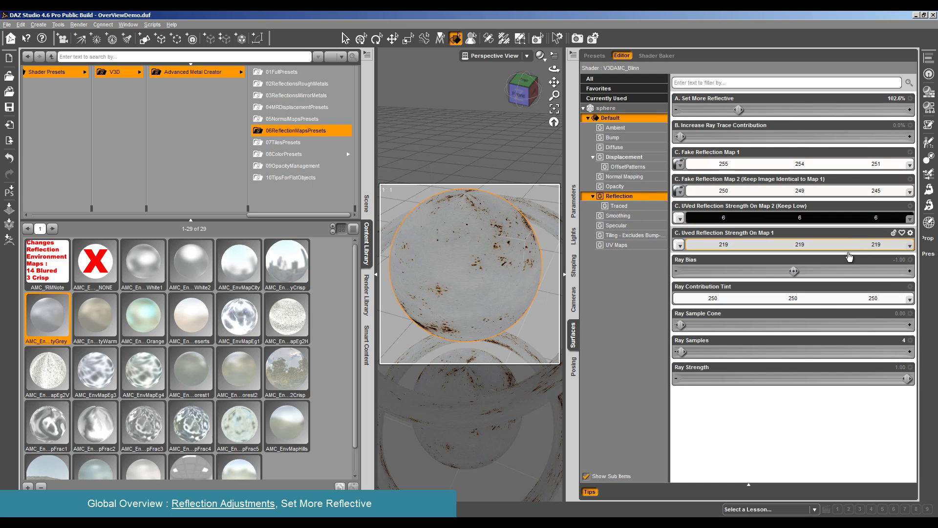
{"action": "left_click", "coordinate": [79, 25]}
{"action": "left_click", "coordinate": [81, 37]}
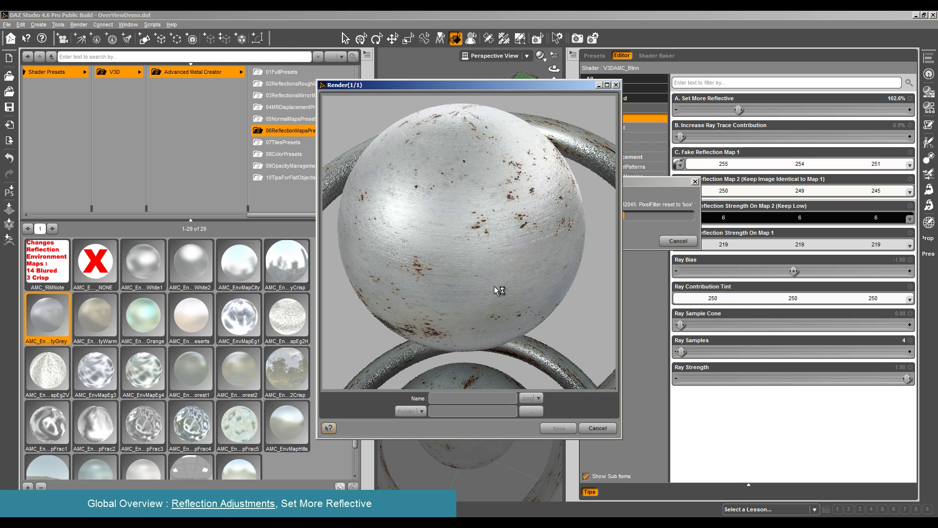
{"action": "left_click", "coordinate": [597, 428]}
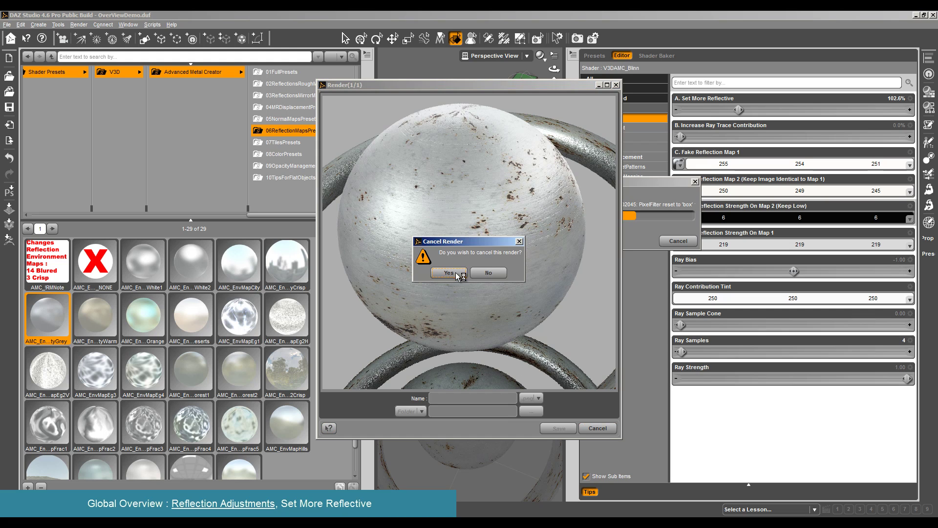
{"action": "left_click", "coordinate": [456, 271]}
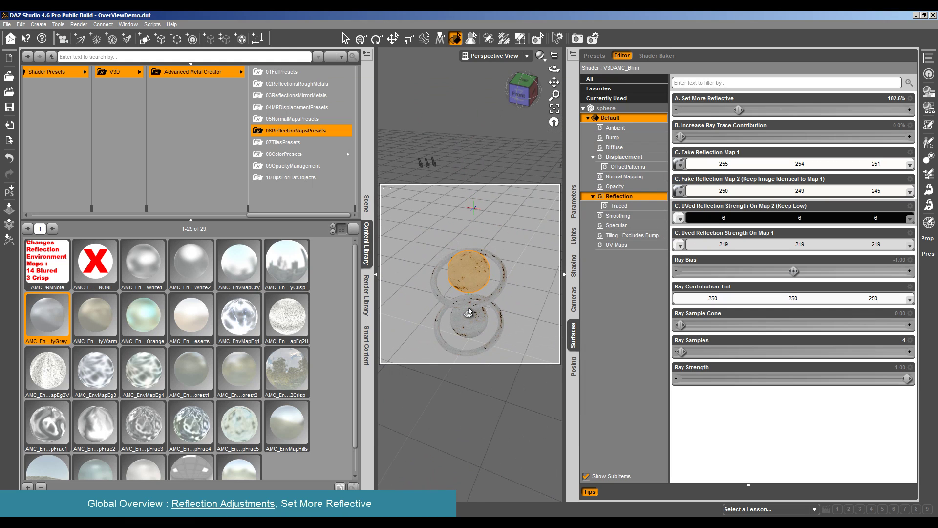
{"action": "left_click", "coordinate": [79, 24]}
{"action": "left_click", "coordinate": [88, 31]}
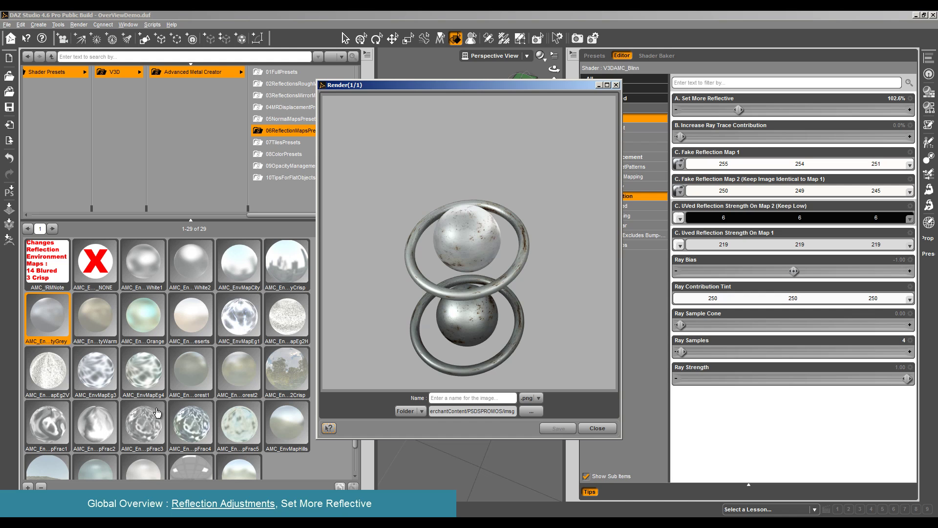
Apply the crisp Forest 2 environment map preset to the upper sphere and render the scene with it
{"action": "double_click", "coordinate": [278, 369]}
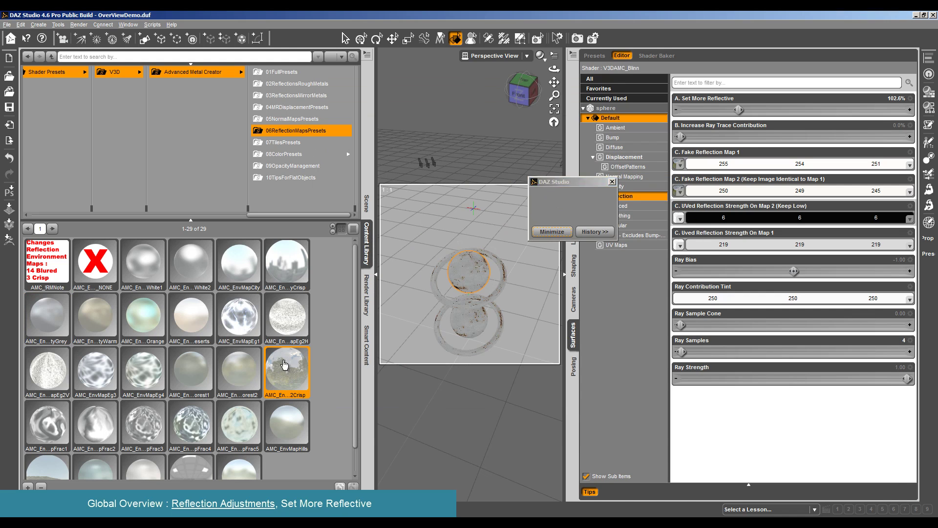
{"action": "left_click", "coordinate": [82, 24]}
{"action": "left_click", "coordinate": [91, 35]}
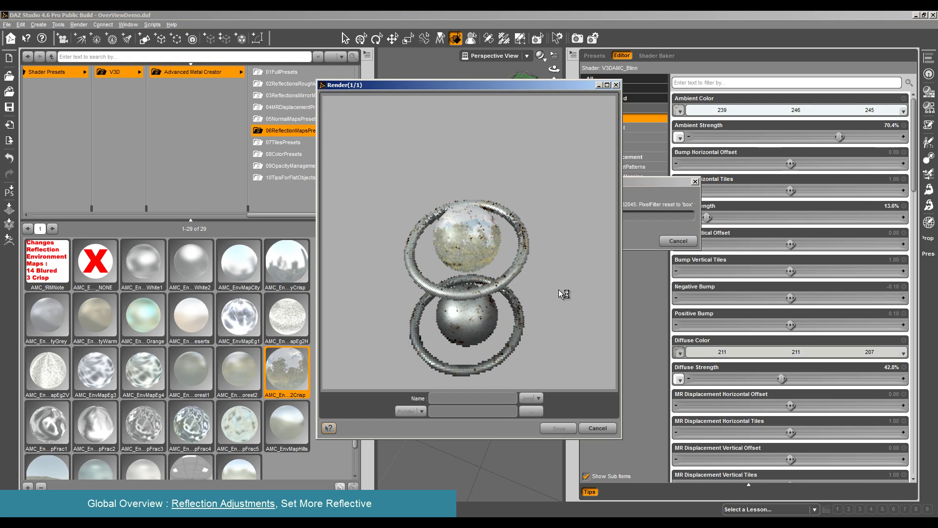
{"action": "left_click", "coordinate": [597, 427]}
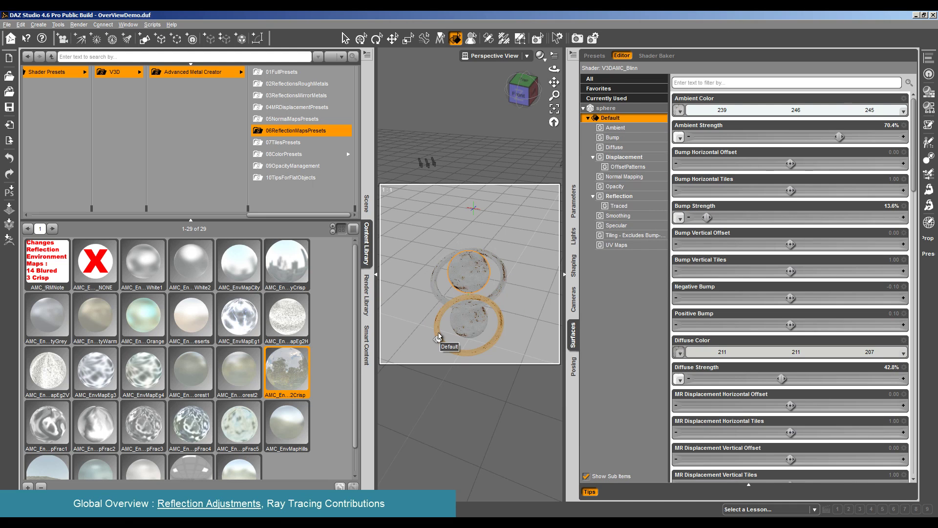
Set the upper sphere's Set More Reflective to 60.3% and Increase Ray Trace Contribution to 100%, previewing its Map 1 image
{"action": "left_click", "coordinate": [645, 197]}
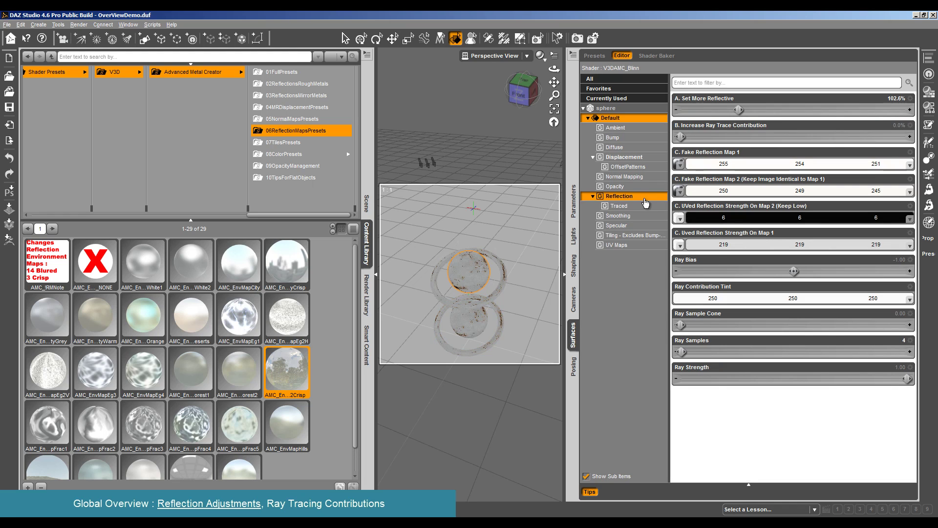
{"action": "mouse_move", "coordinate": [679, 168]}
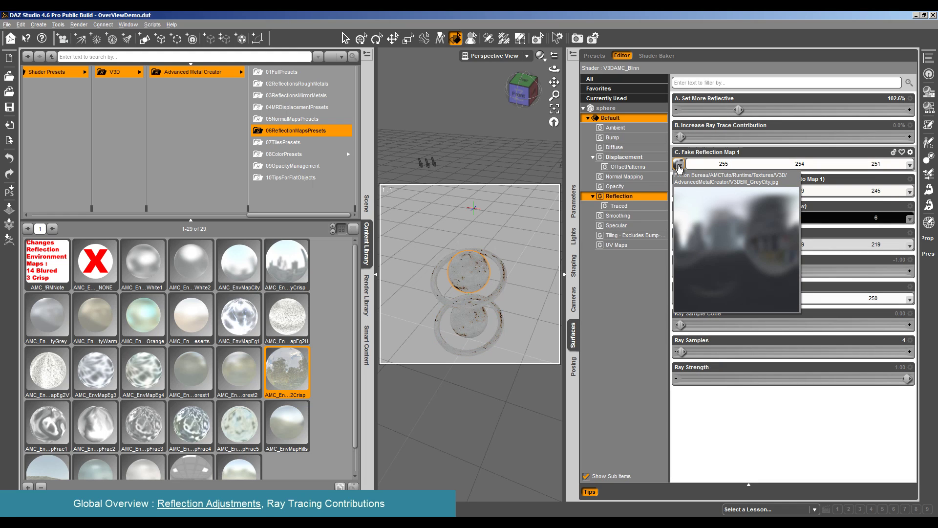
{"action": "left_click_drag", "start_coordinate": [738, 110], "coordinate": [714, 109]}
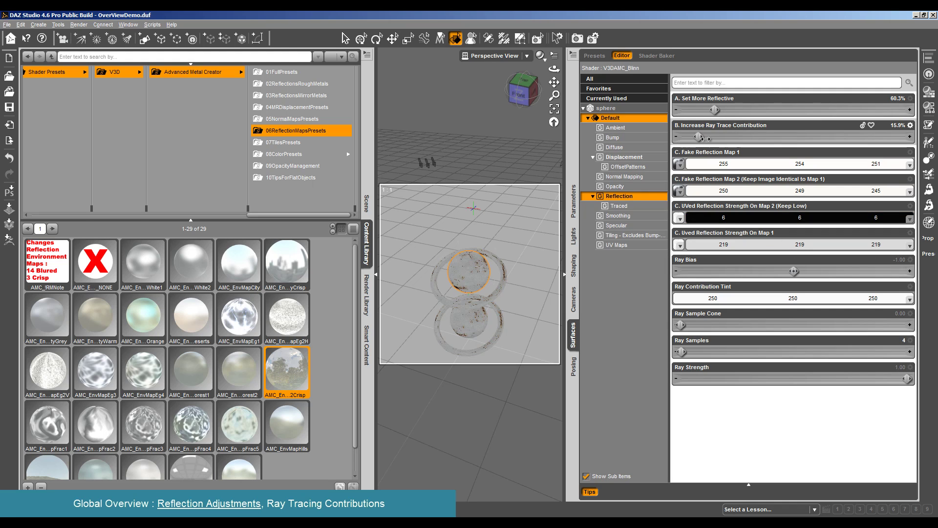
{"action": "left_click_drag", "start_coordinate": [705, 138], "coordinate": [739, 140]}
{"action": "left_click", "coordinate": [886, 125]}
{"action": "type", "text": "100"}
{"action": "key", "text": "Return"}
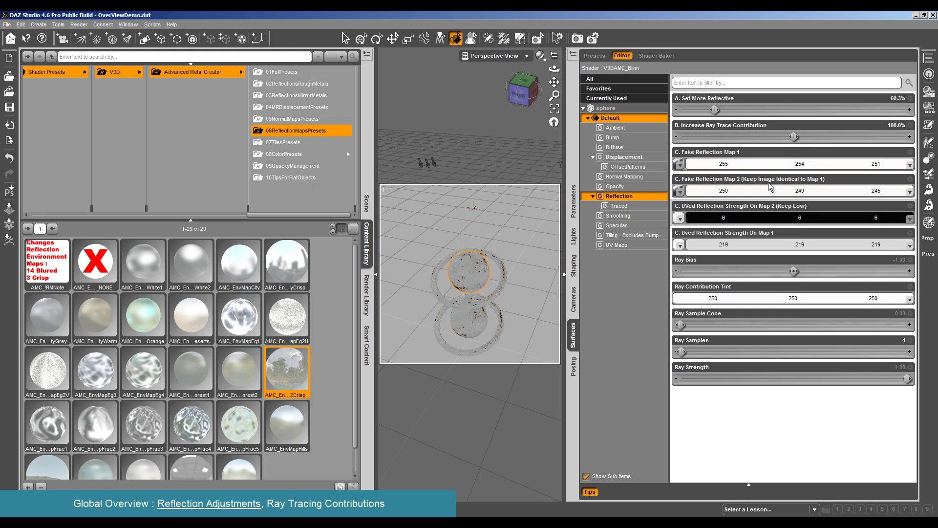
Enlarge the viewport, frame the upper sphere and render it to examine the ray-traced reflections of the rings
{"action": "left_click", "coordinate": [375, 274]}
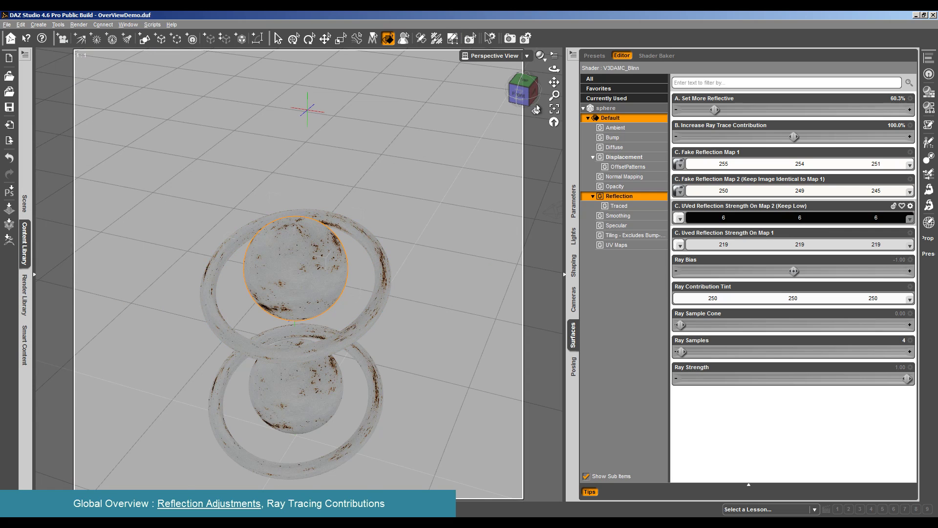
{"action": "left_click", "coordinate": [554, 109]}
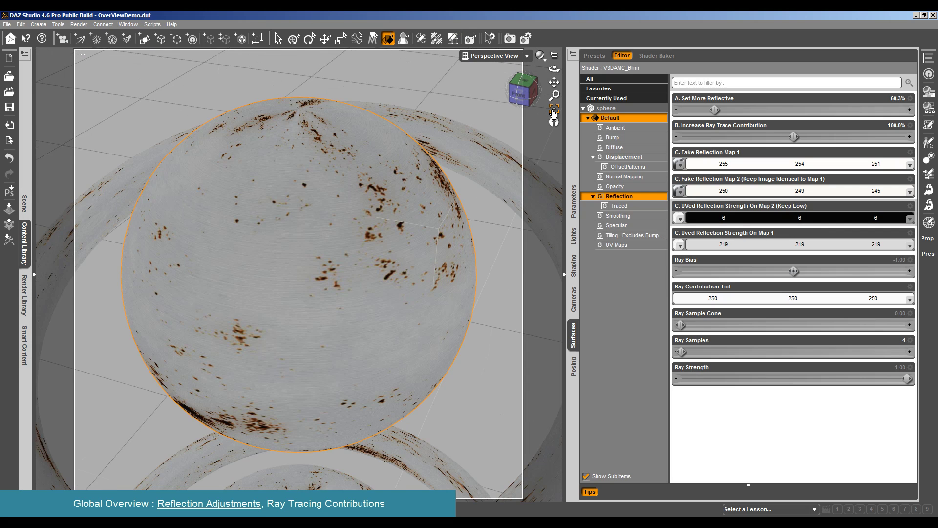
{"action": "left_click", "coordinate": [73, 25]}
{"action": "left_click", "coordinate": [86, 36]}
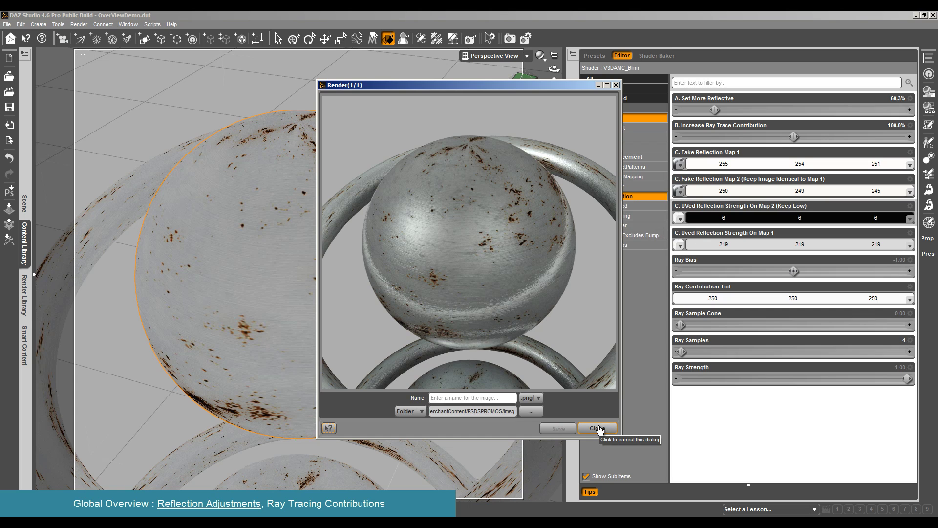
{"action": "left_click", "coordinate": [598, 428]}
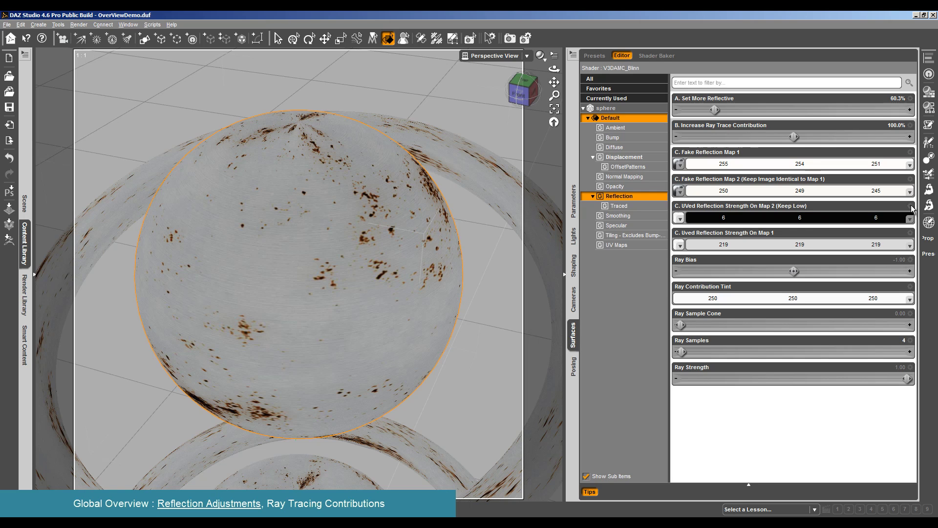
Turn off the limits on the upper sphere's Ray Strength parameter and set its value to 2
{"action": "left_click", "coordinate": [910, 367]}
{"action": "left_click", "coordinate": [910, 373]}
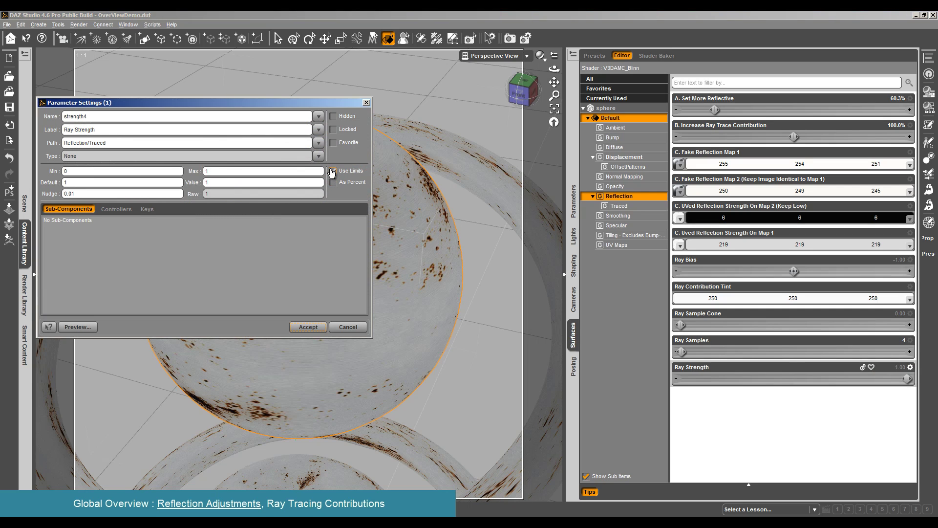
{"action": "left_click", "coordinate": [333, 170]}
{"action": "type", "text": "2"}
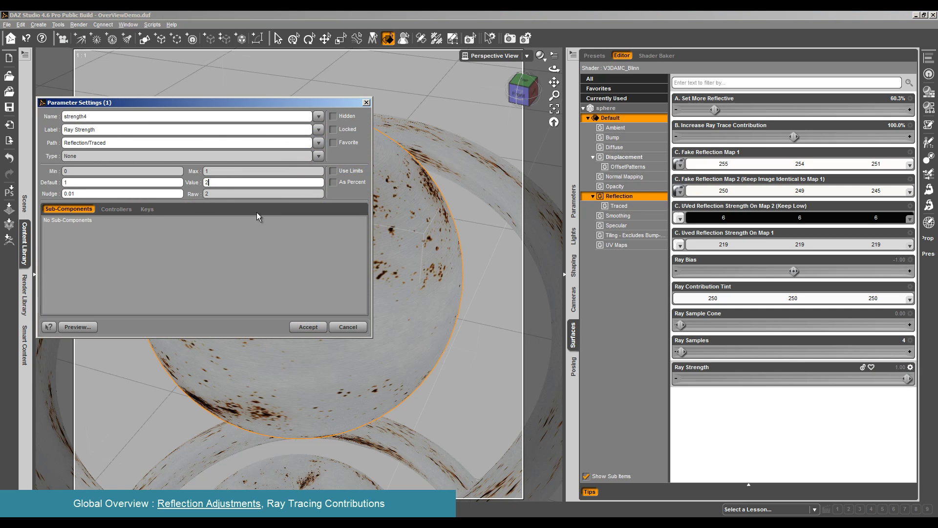
{"action": "left_click", "coordinate": [309, 327]}
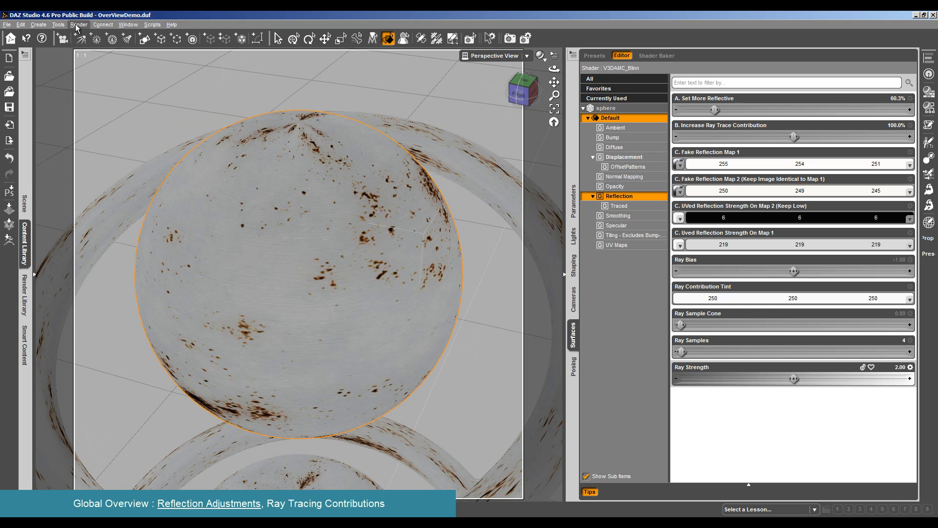
Render the upper sphere close up to examine the effect of the raised Ray Strength
{"action": "left_click", "coordinate": [79, 25]}
{"action": "left_click", "coordinate": [93, 43]}
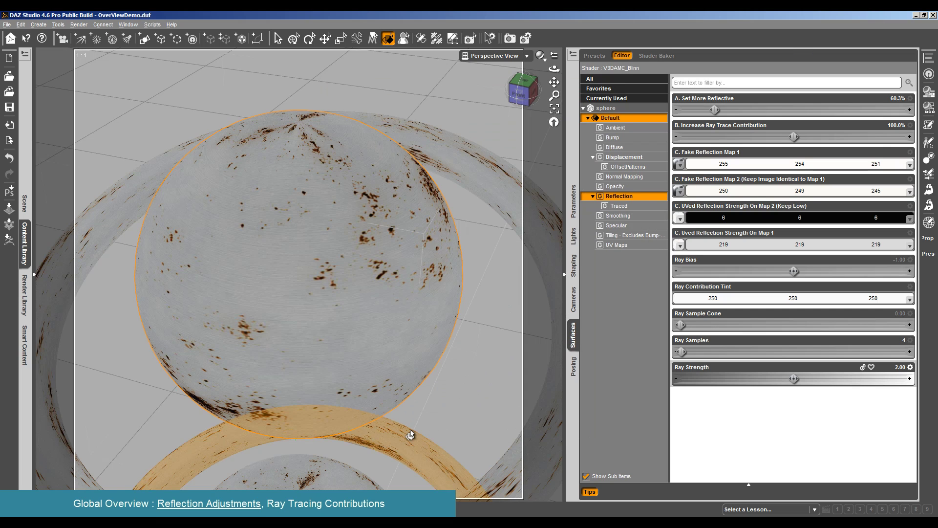
{"action": "scroll", "coordinate": [410, 434], "scroll_direction": "down", "scroll_amount": 10}
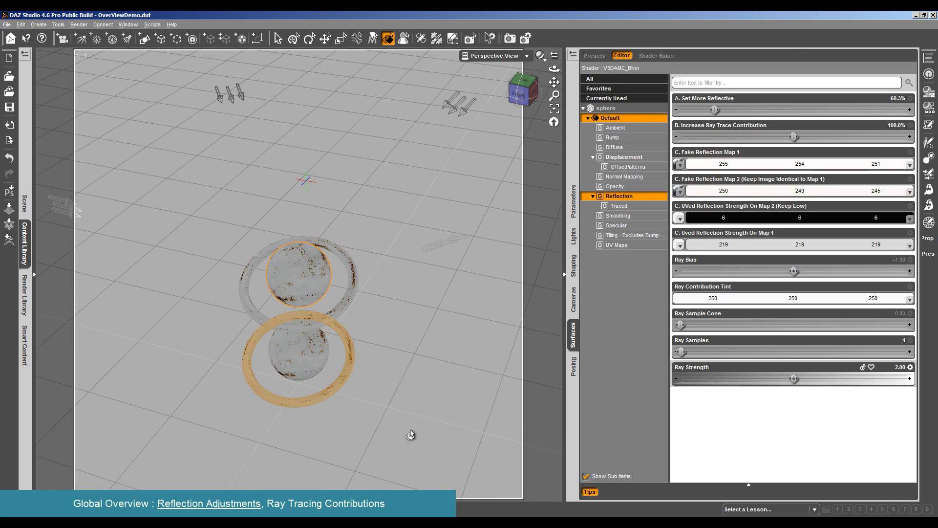
Render both spheres and rings from farther away to examine the upper sphere's ray-traced reflections
{"action": "scroll", "coordinate": [405, 430], "scroll_direction": "down", "scroll_amount": 2}
{"action": "left_click", "coordinate": [77, 25]}
{"action": "left_click", "coordinate": [95, 35]}
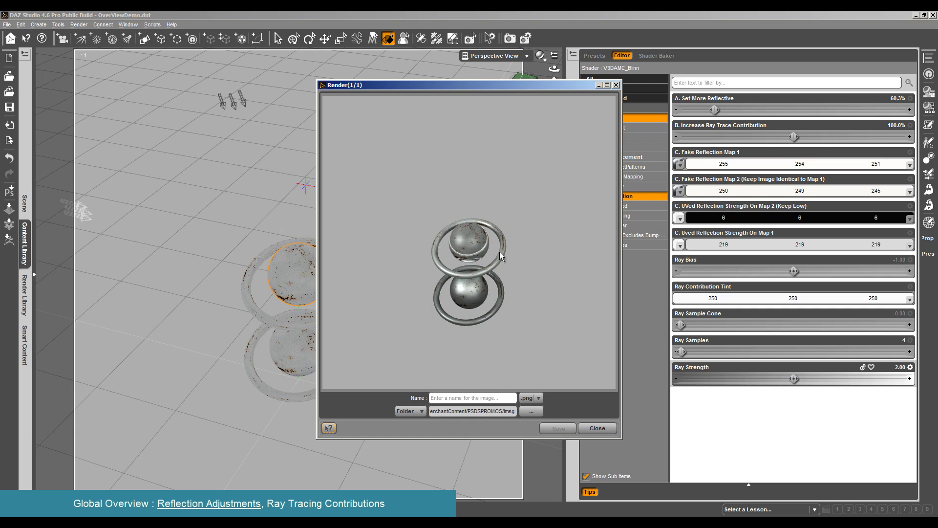
{"action": "left_click", "coordinate": [596, 428]}
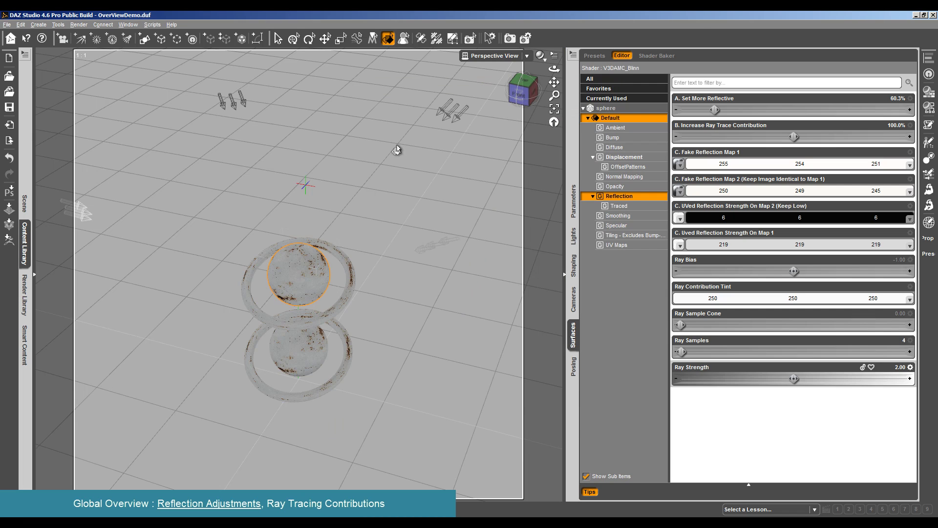
Move both rings and the lower sphere away from the upper sphere and render the rearranged scene
{"action": "left_click", "coordinate": [294, 39]}
{"action": "left_click", "coordinate": [356, 292]}
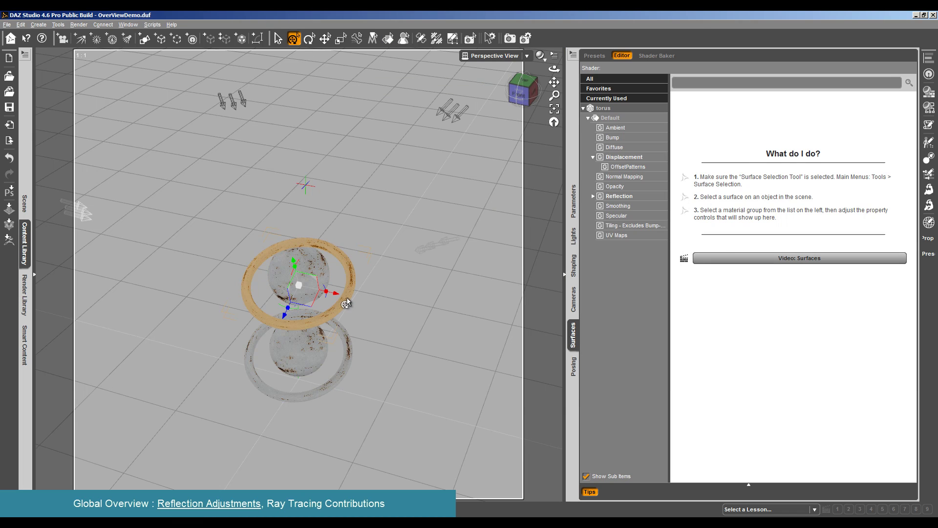
{"action": "left_click_drag", "start_coordinate": [339, 295], "coordinate": [518, 335]}
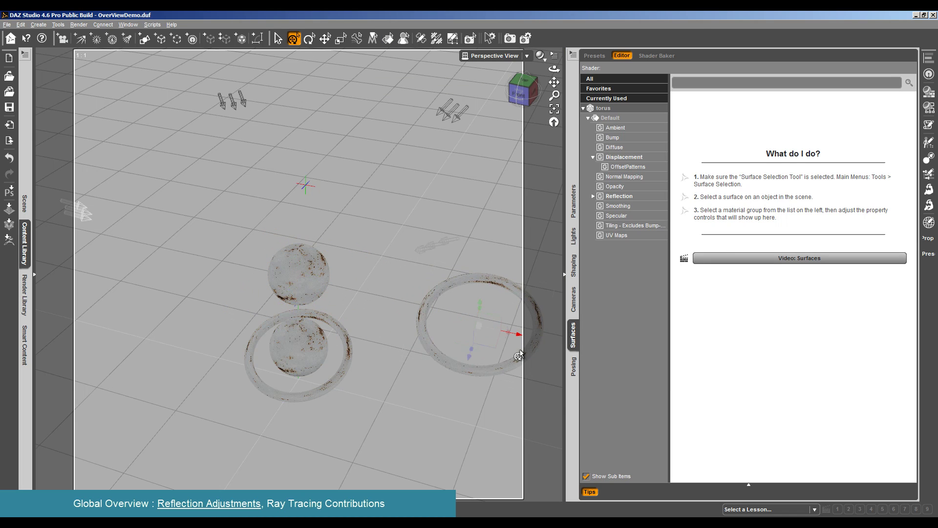
{"action": "left_click", "coordinate": [342, 383]}
{"action": "left_click_drag", "start_coordinate": [337, 366], "coordinate": [537, 418]}
{"action": "left_click", "coordinate": [298, 344]}
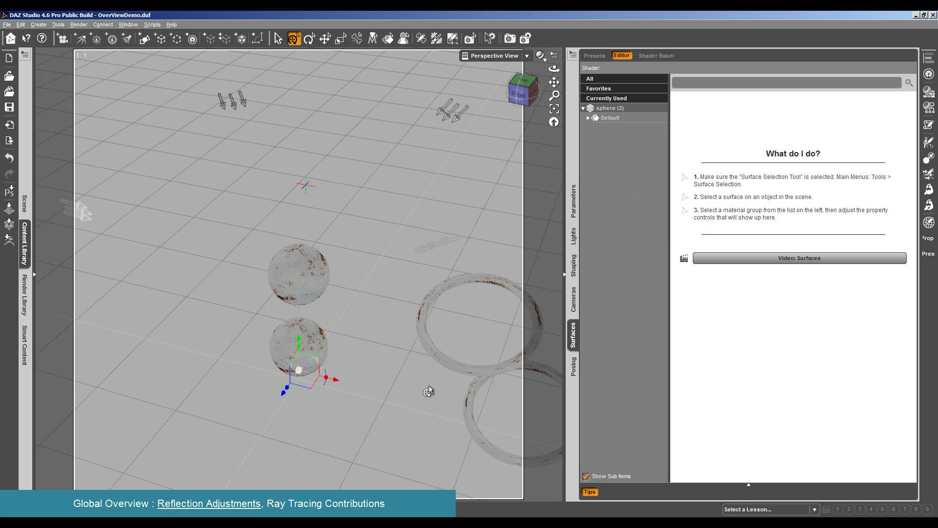
{"action": "left_click_drag", "start_coordinate": [333, 386], "coordinate": [560, 443]}
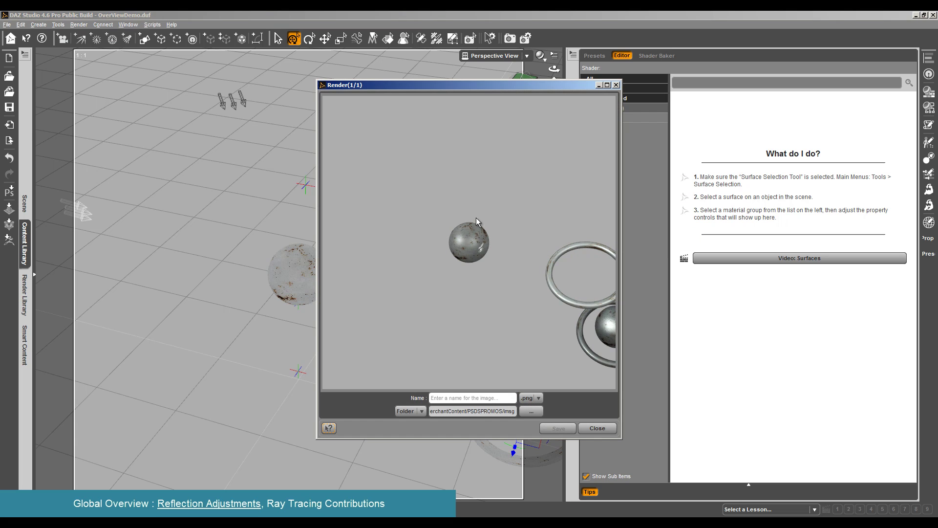
{"action": "left_click", "coordinate": [597, 429]}
Set the isolated sphere's UVed Reflection Strength On Map 2 to a grey of 162, 162, 162
{"action": "left_click", "coordinate": [388, 38]}
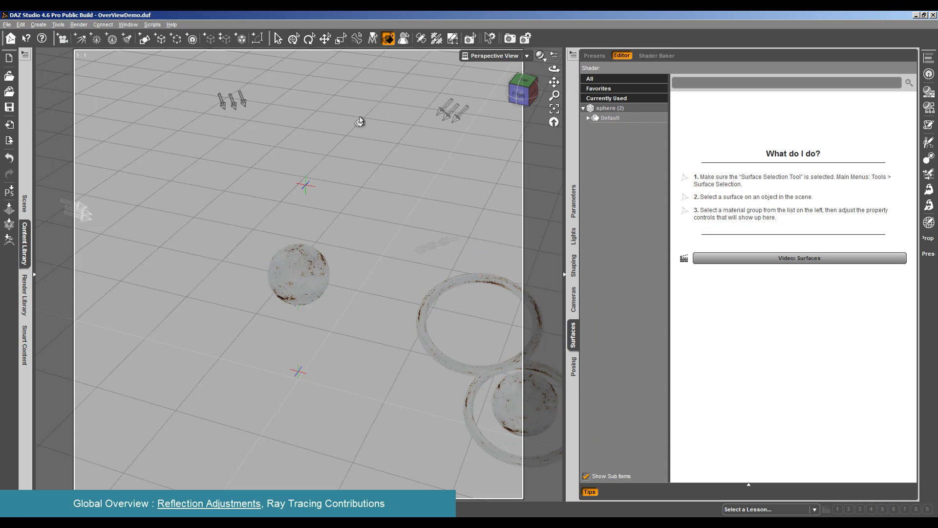
{"action": "left_click", "coordinate": [325, 273]}
{"action": "left_click", "coordinate": [628, 206]}
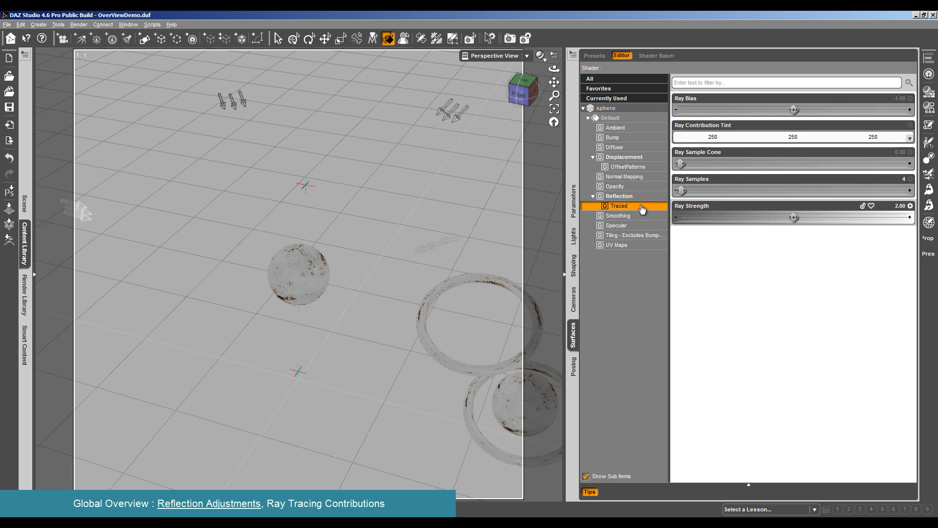
{"action": "left_click", "coordinate": [642, 196]}
{"action": "left_click", "coordinate": [789, 218]}
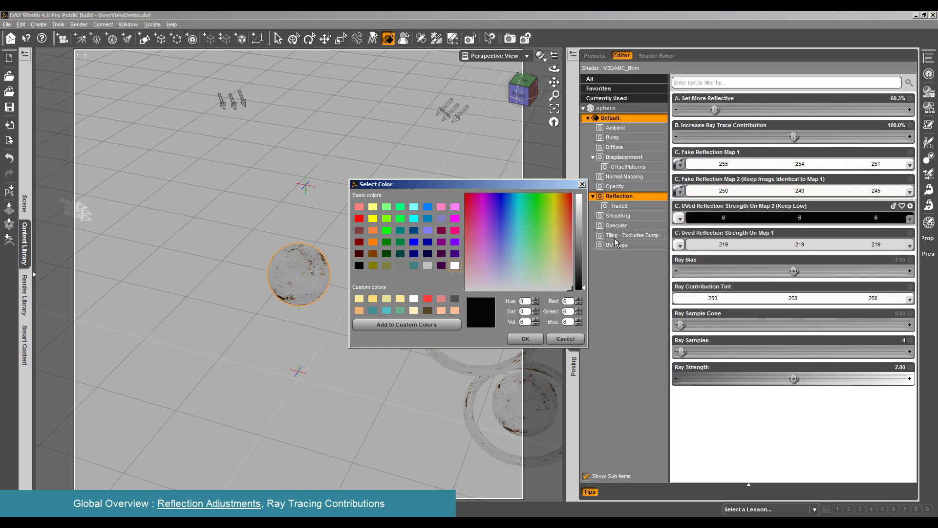
{"action": "left_click", "coordinate": [578, 229]}
{"action": "left_click", "coordinate": [525, 339]}
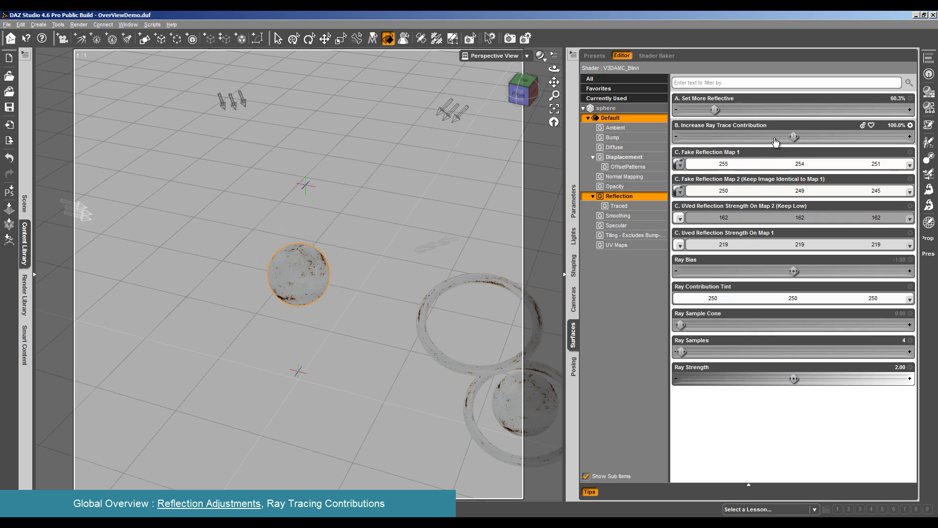
Lower the sphere's Increase Ray Trace Contribution to 80.2% and Set More Reflective to 39.7%
{"action": "left_click_drag", "start_coordinate": [794, 137], "coordinate": [776, 134]}
{"action": "left_click_drag", "start_coordinate": [715, 110], "coordinate": [708, 110]}
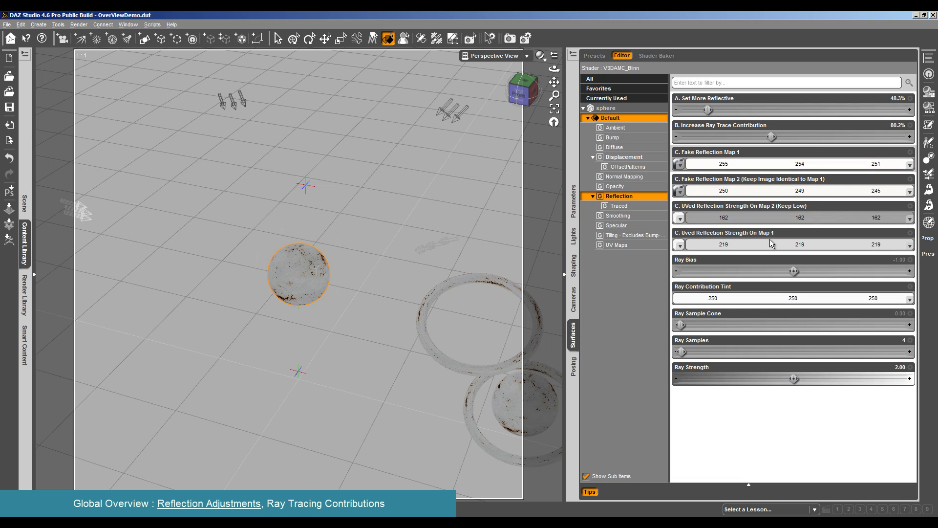
{"action": "left_click_drag", "start_coordinate": [709, 110], "coordinate": [702, 112]}
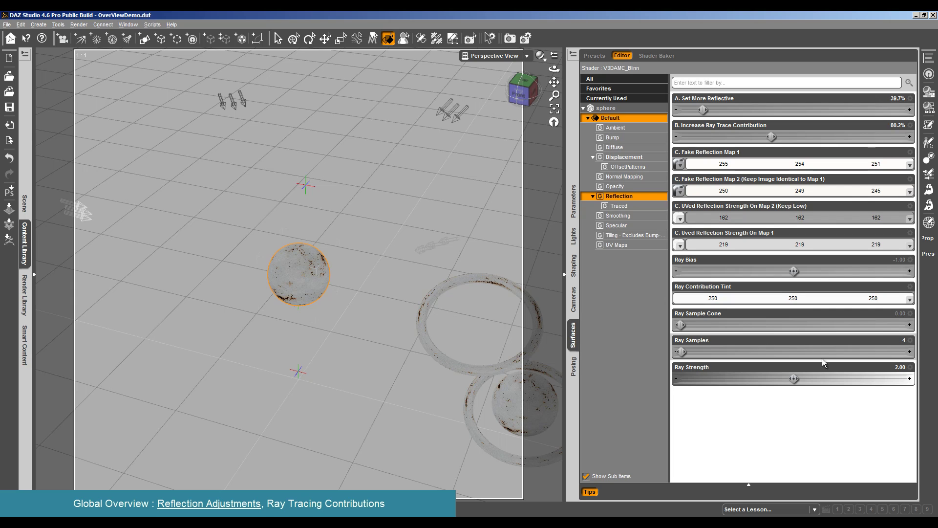
Render the scene to examine how the stronger Map 2 affects the isolated sphere
{"action": "left_click", "coordinate": [79, 25]}
{"action": "left_click", "coordinate": [93, 34]}
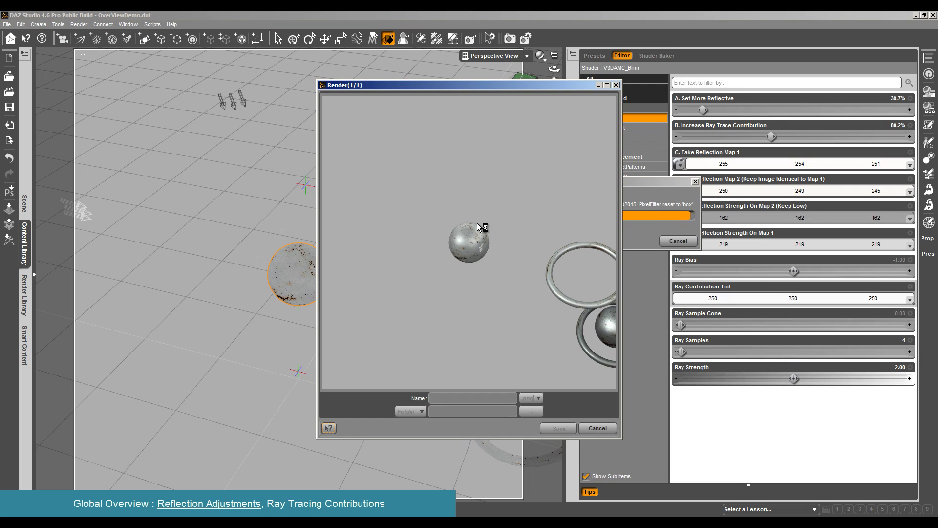
{"action": "left_click", "coordinate": [478, 253]}
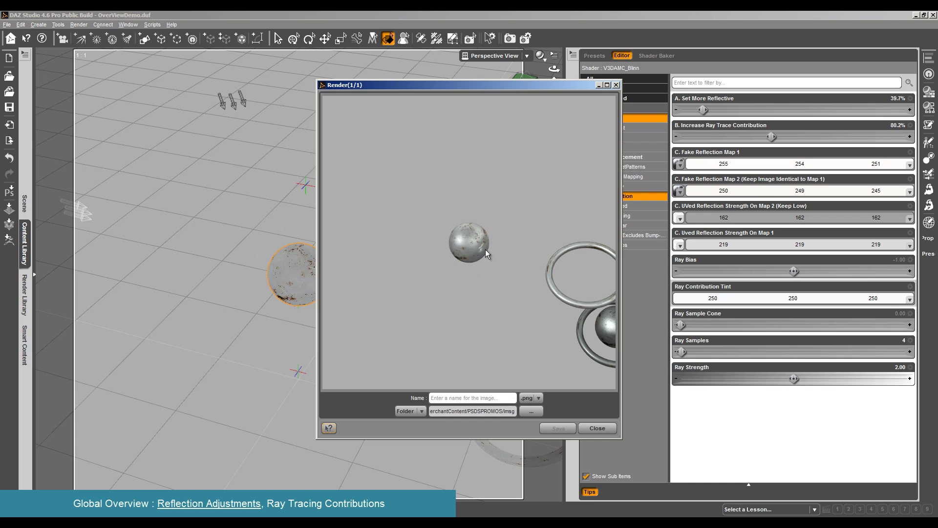
{"action": "left_click", "coordinate": [597, 428]}
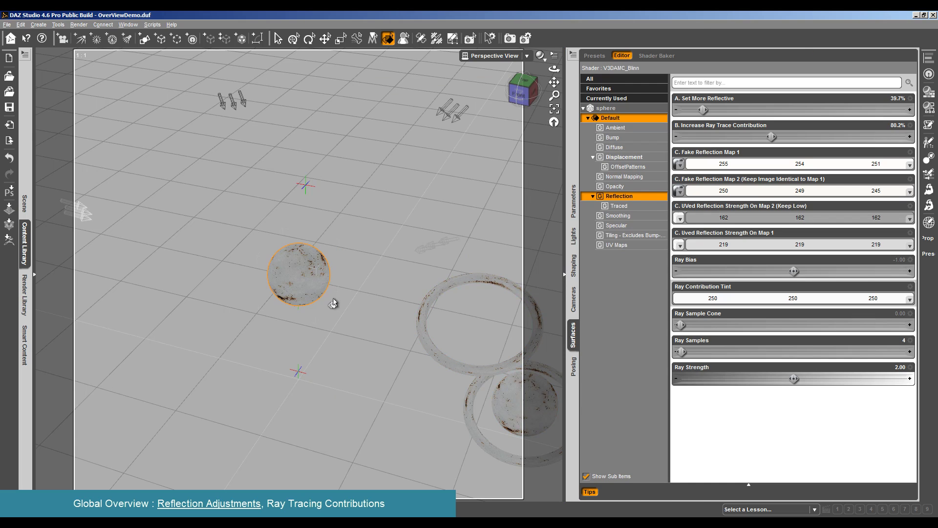
Apply the crisp Forest 2 environment map preset to the isolated sphere and render the scene
{"action": "left_click", "coordinate": [23, 243]}
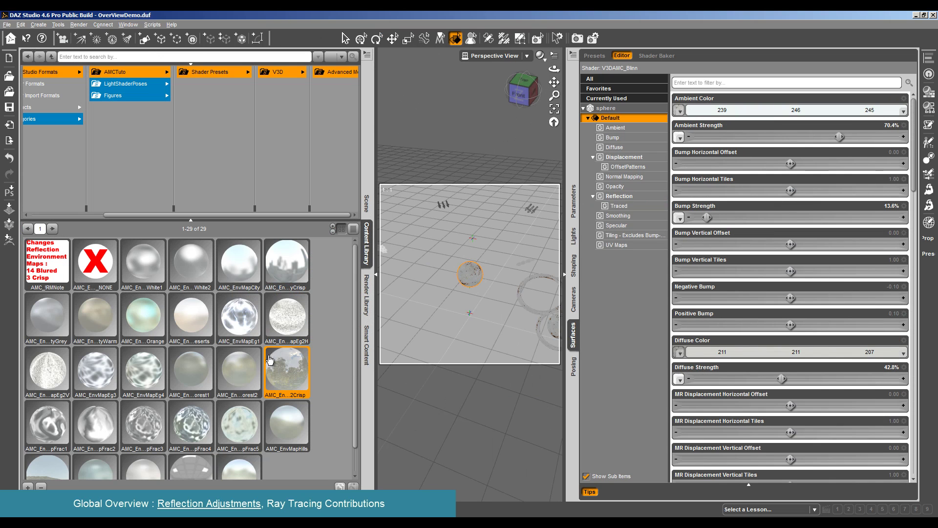
{"action": "left_click", "coordinate": [376, 275]}
{"action": "left_click", "coordinate": [79, 24]}
{"action": "left_click", "coordinate": [75, 33]}
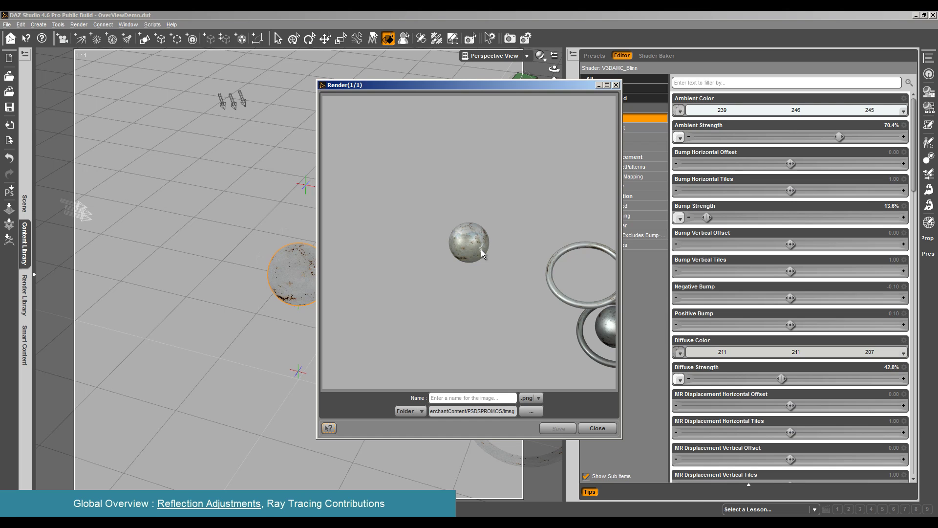
{"action": "left_click", "coordinate": [597, 428]}
Review the sphere's Reflection, Smoothing, Specular, Tiling and UV Maps surface property groups
{"action": "left_click", "coordinate": [636, 197]}
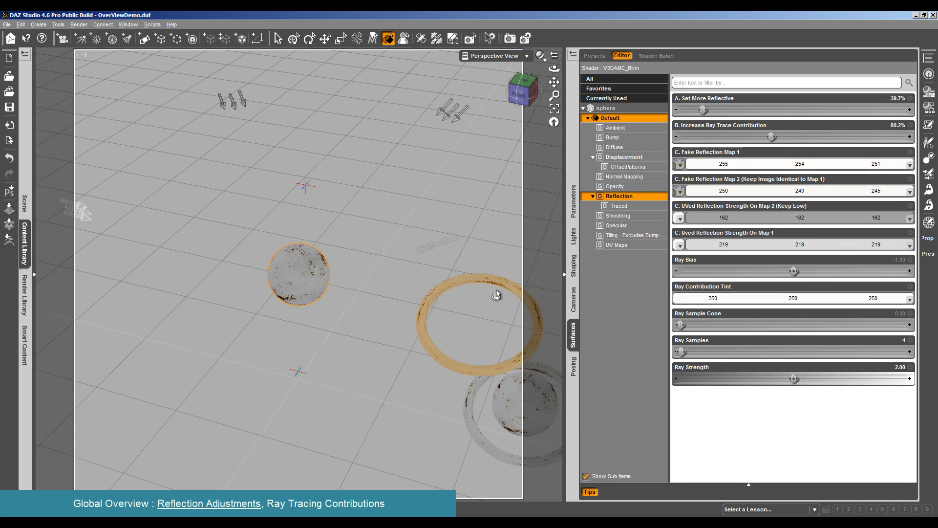
{"action": "left_click", "coordinate": [626, 219]}
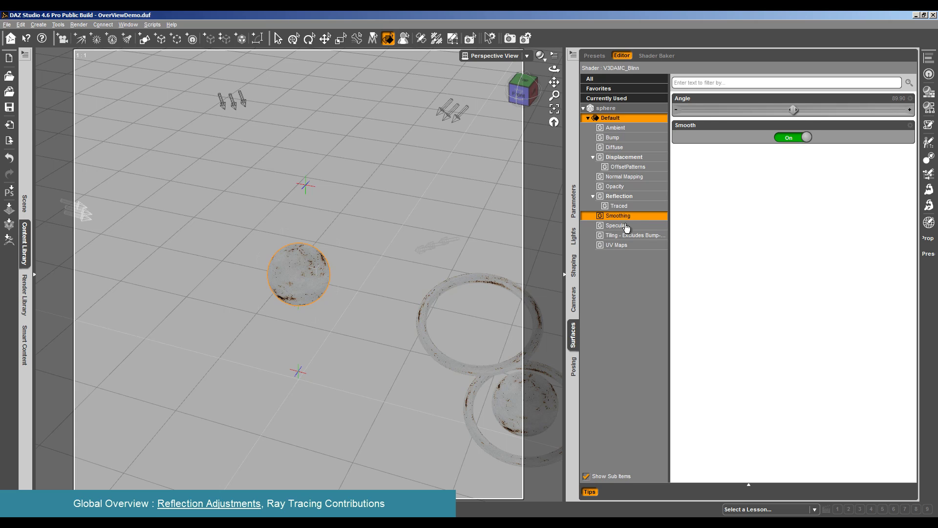
{"action": "left_click", "coordinate": [626, 225]}
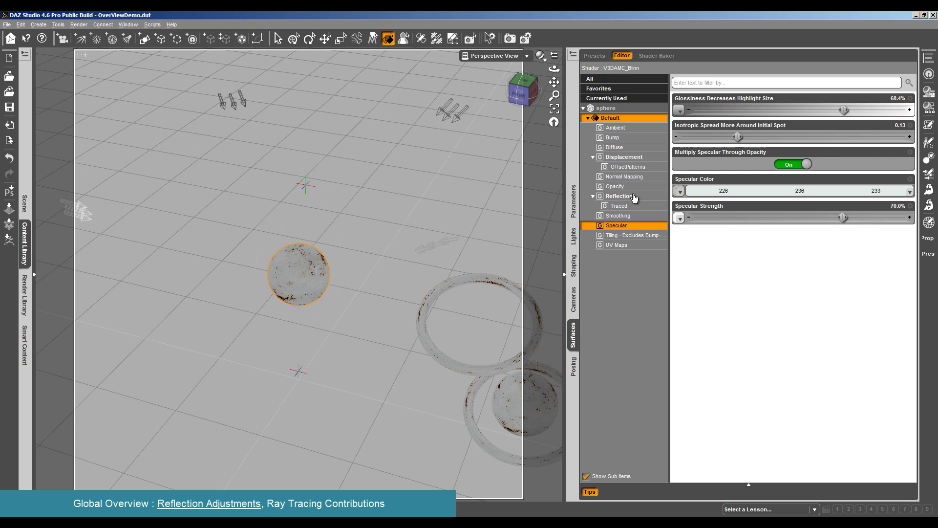
{"action": "left_click", "coordinate": [632, 235]}
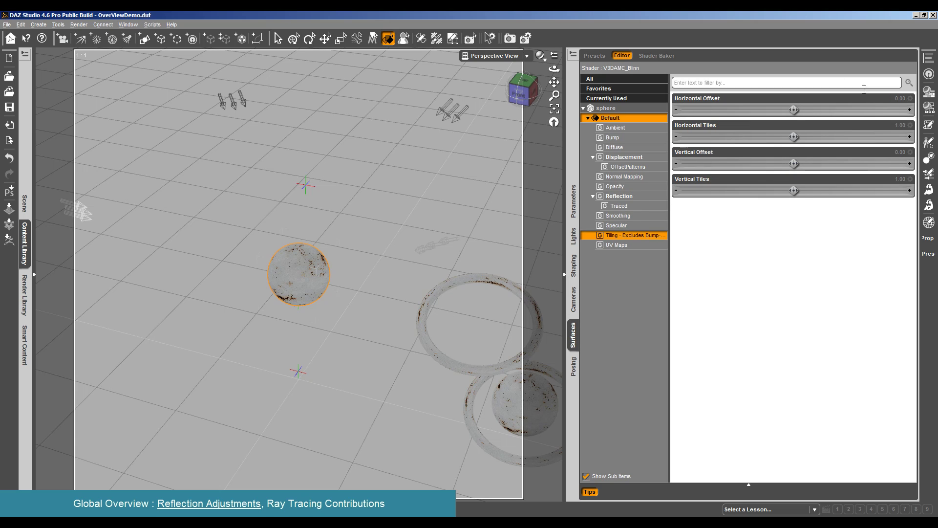
{"action": "left_click", "coordinate": [626, 247]}
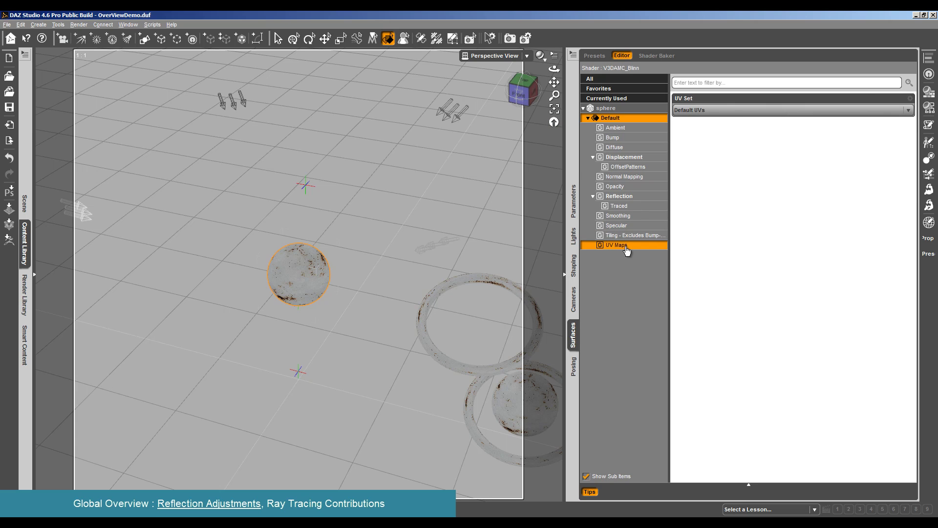
{"action": "left_click", "coordinate": [617, 118]}
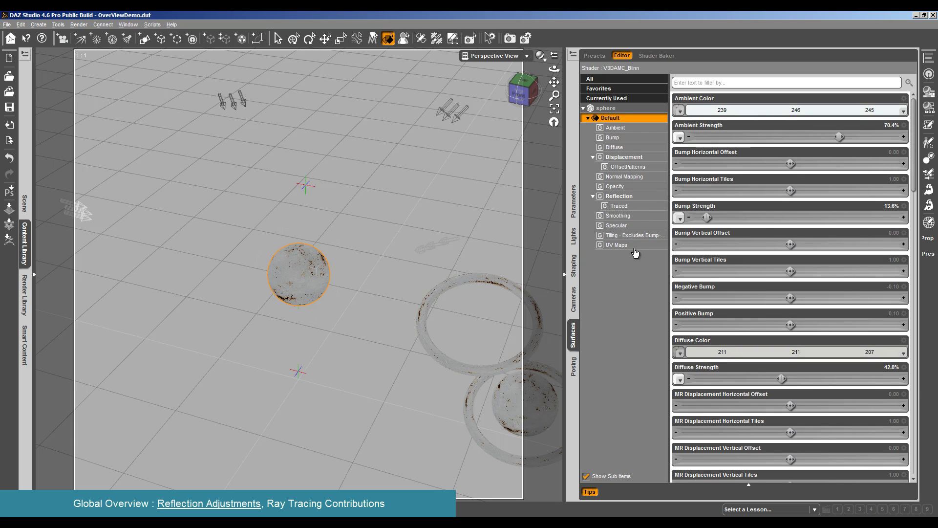
{"action": "left_click", "coordinate": [621, 246]}
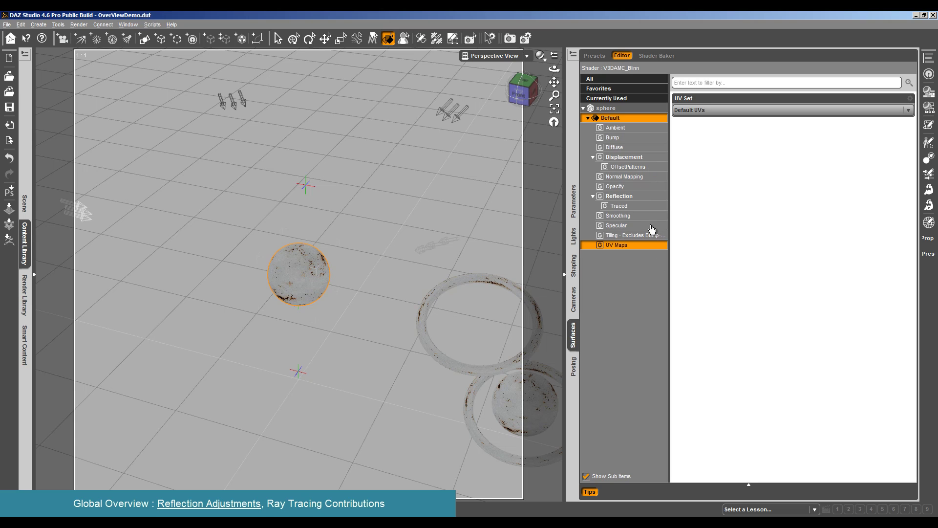
Raise the sphere's Set More Reflective to 205.2% and render the scene to examine the forest map reflection
{"action": "left_click", "coordinate": [651, 198]}
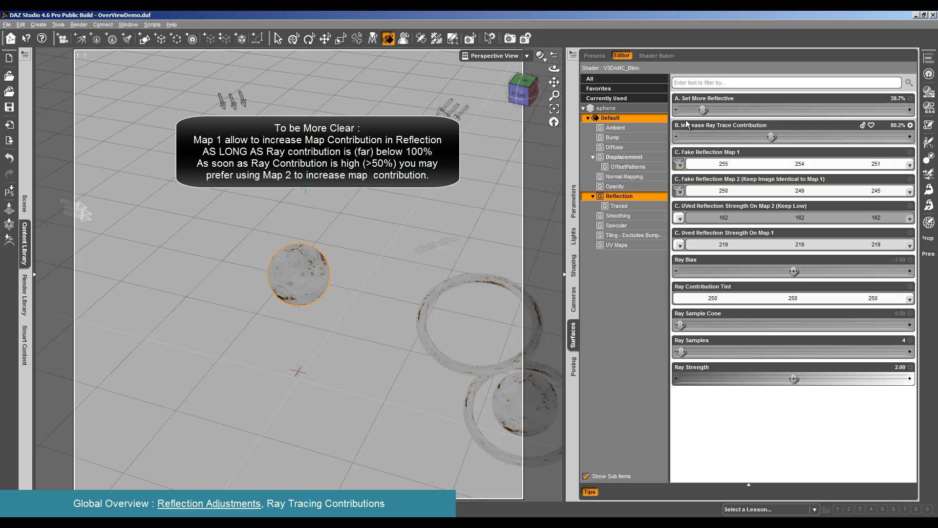
{"action": "left_click_drag", "start_coordinate": [702, 109], "coordinate": [796, 109]}
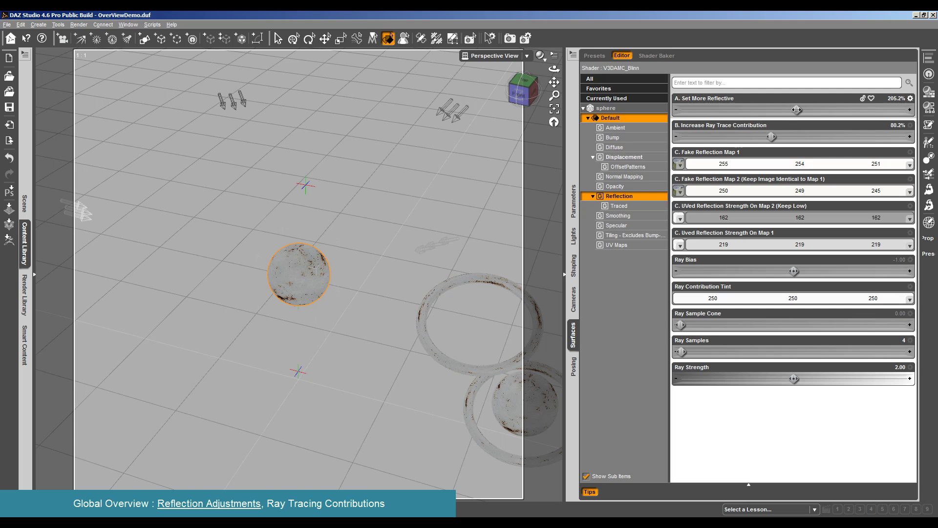
{"action": "left_click", "coordinate": [79, 25]}
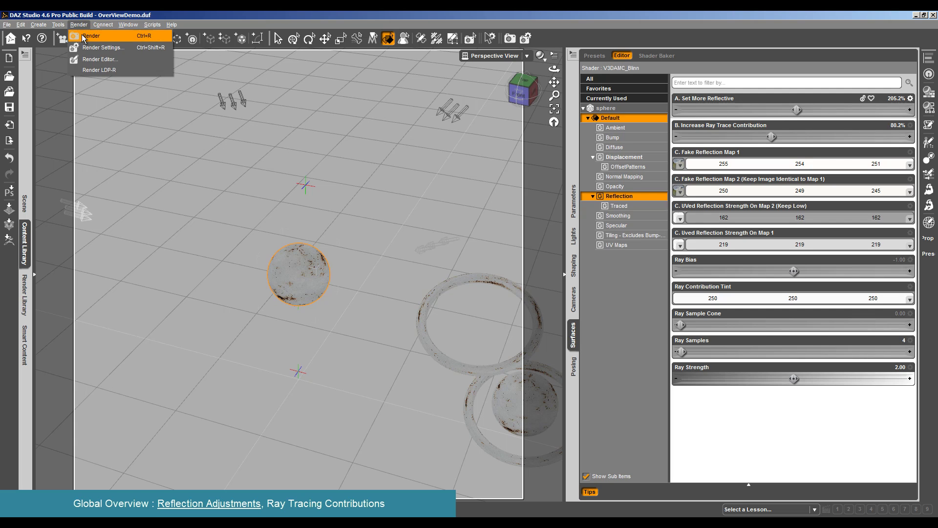
{"action": "left_click", "coordinate": [84, 35]}
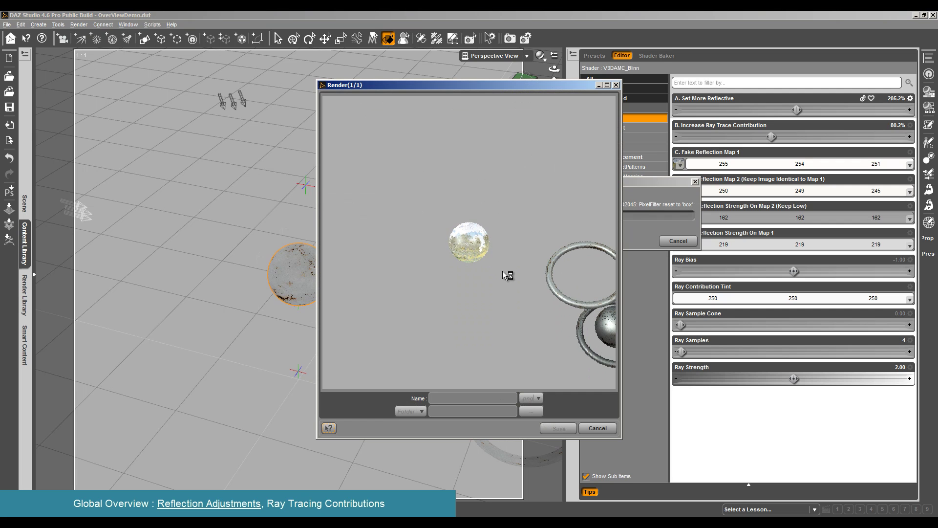
{"action": "left_click", "coordinate": [598, 429]}
Render the isolated sphere close up to examine the intensified environment map reflection
{"action": "scroll", "coordinate": [356, 308], "scroll_direction": "up", "scroll_amount": 5}
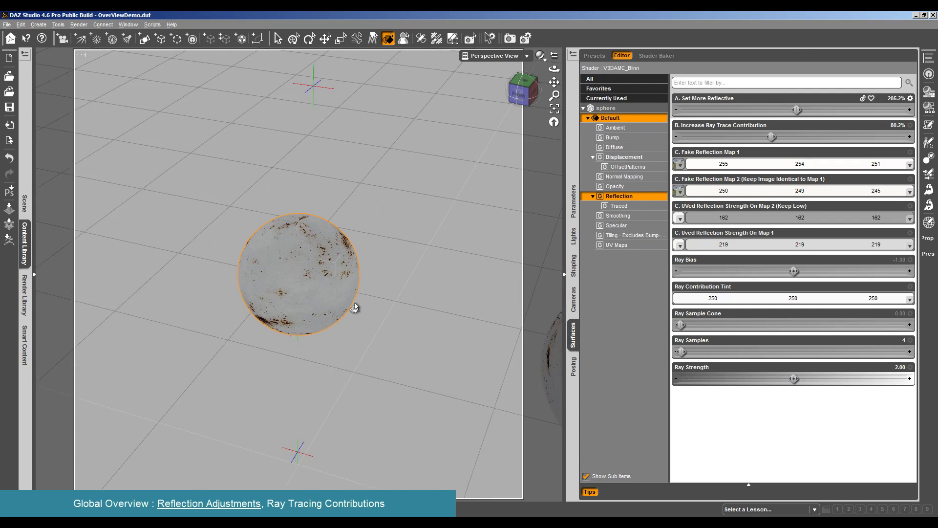
{"action": "left_click", "coordinate": [79, 24]}
{"action": "left_click", "coordinate": [90, 37]}
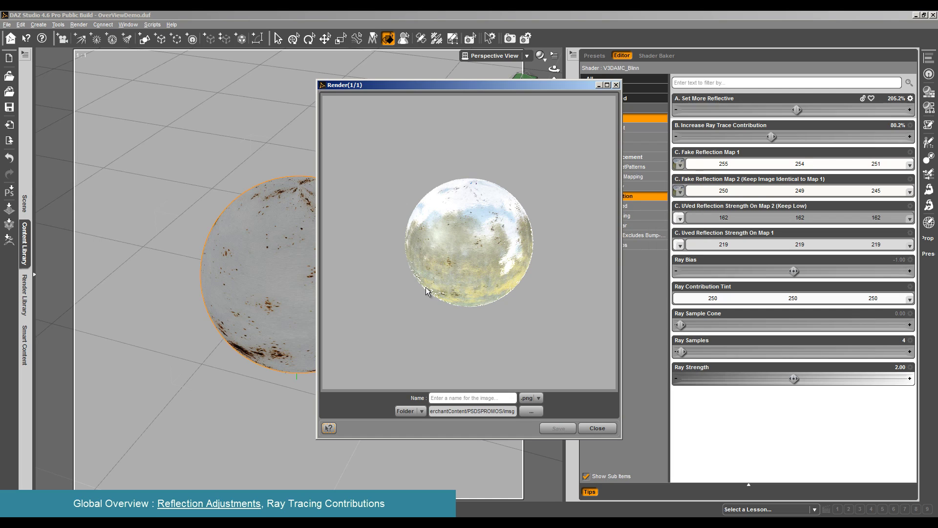
{"action": "left_click", "coordinate": [597, 428]}
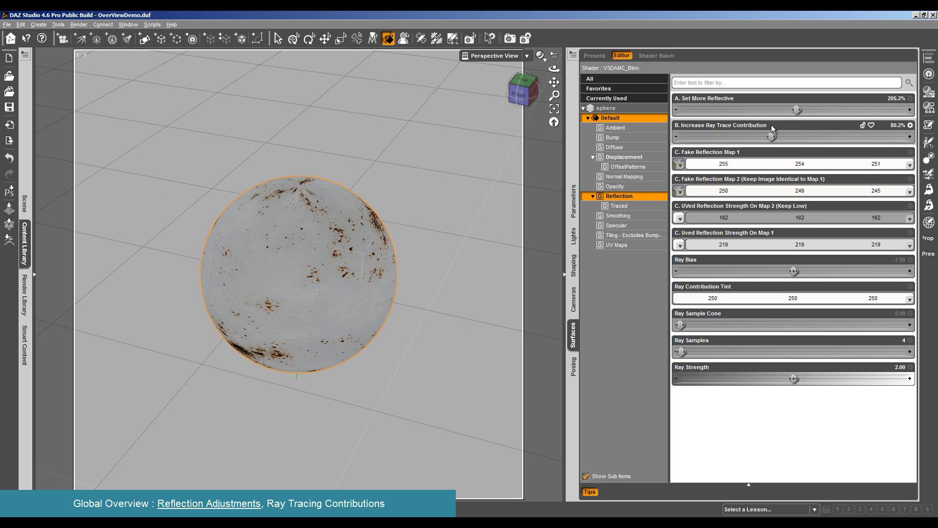
Reduce the sphere's Set More Reflective to 69.0% and Increase Ray Trace Contribution to 55.6%
{"action": "left_click_drag", "start_coordinate": [797, 110], "coordinate": [720, 109]}
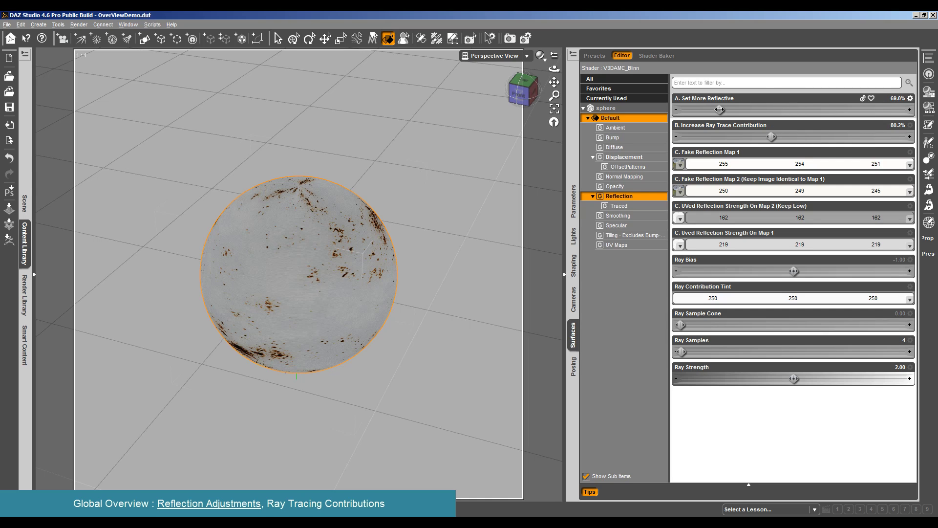
{"action": "left_click_drag", "start_coordinate": [765, 138], "coordinate": [744, 137]}
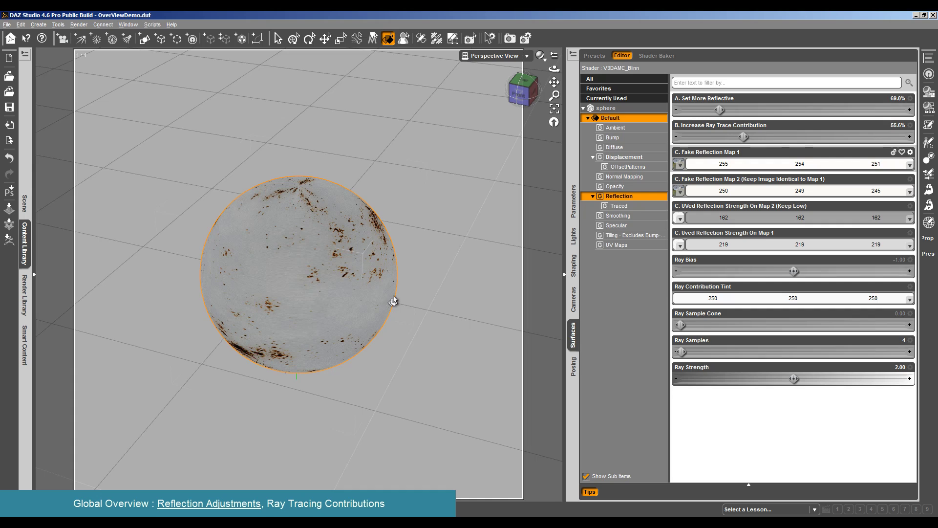